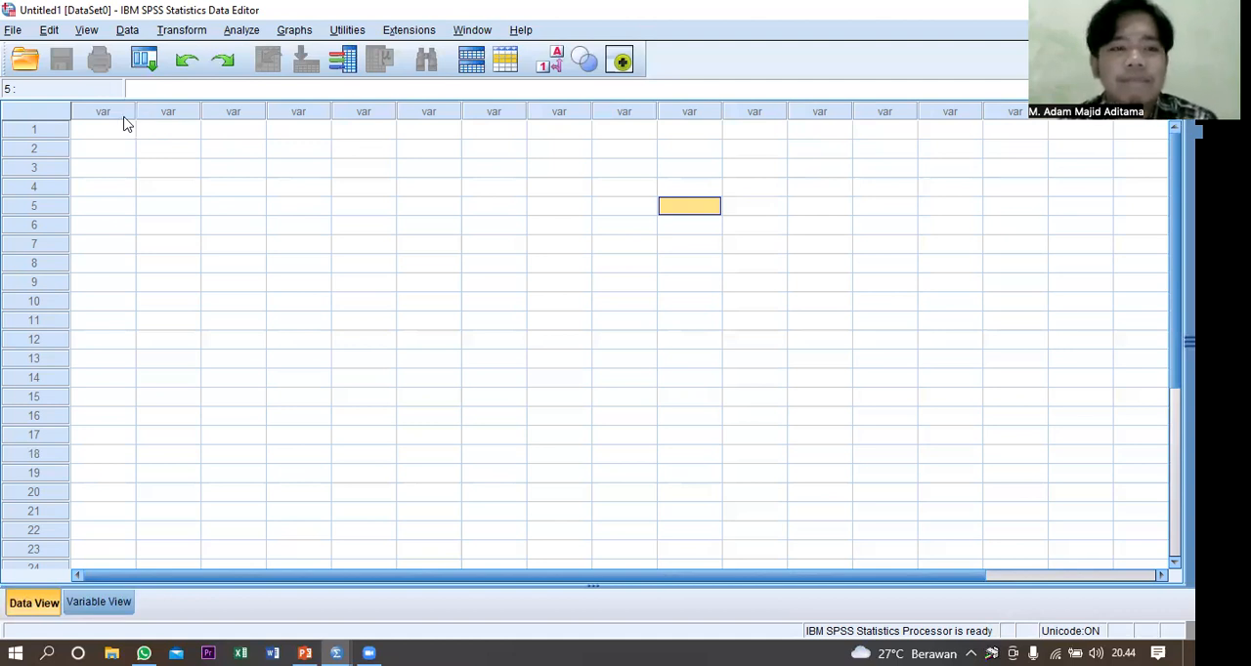
# Open the data file grades.sav from the spss folder.
pyautogui.click(99, 147)
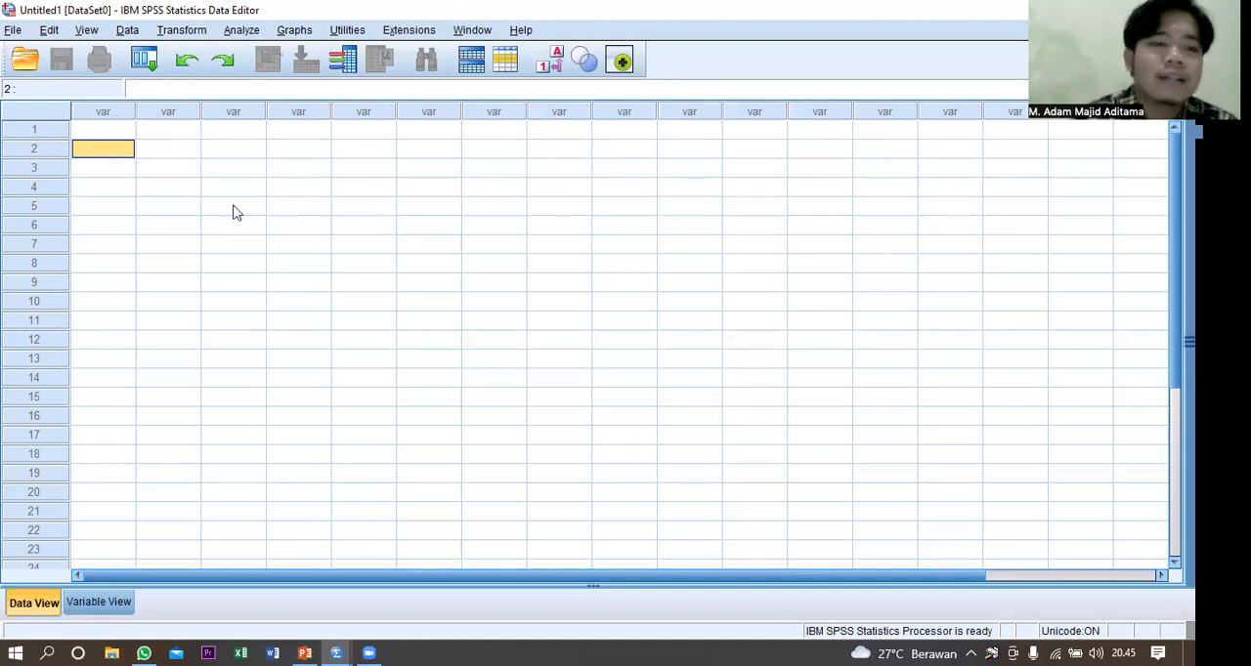
pyautogui.click(13, 31)
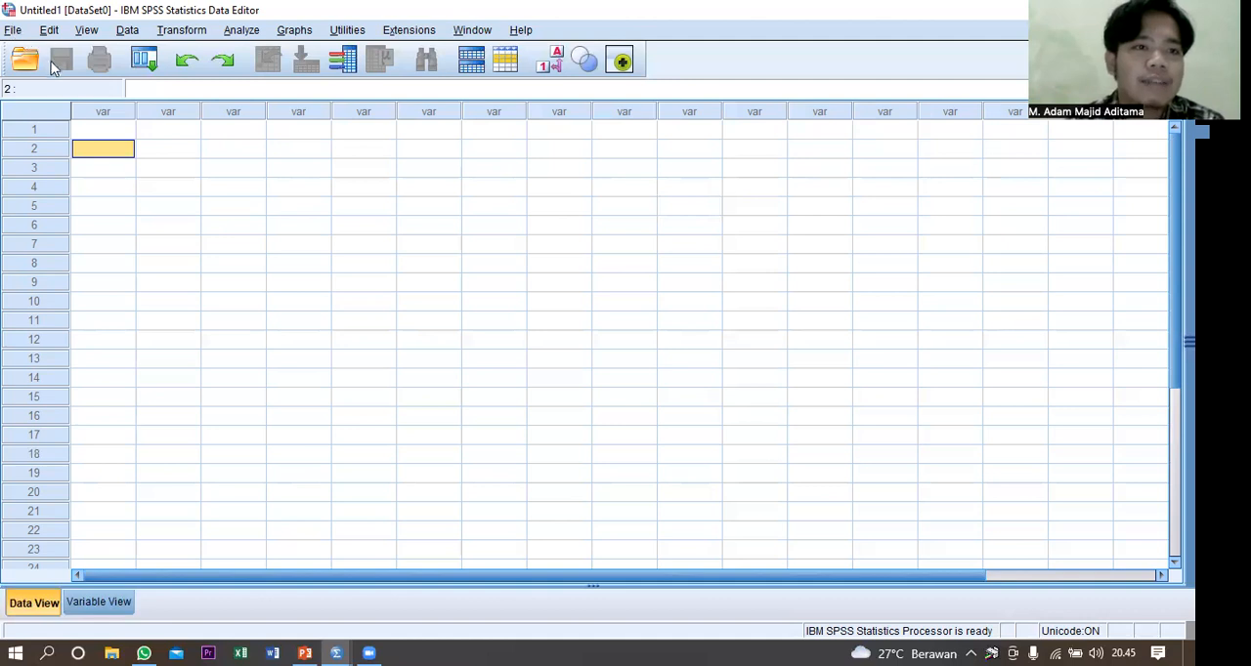
pyautogui.moveTo(57, 71)
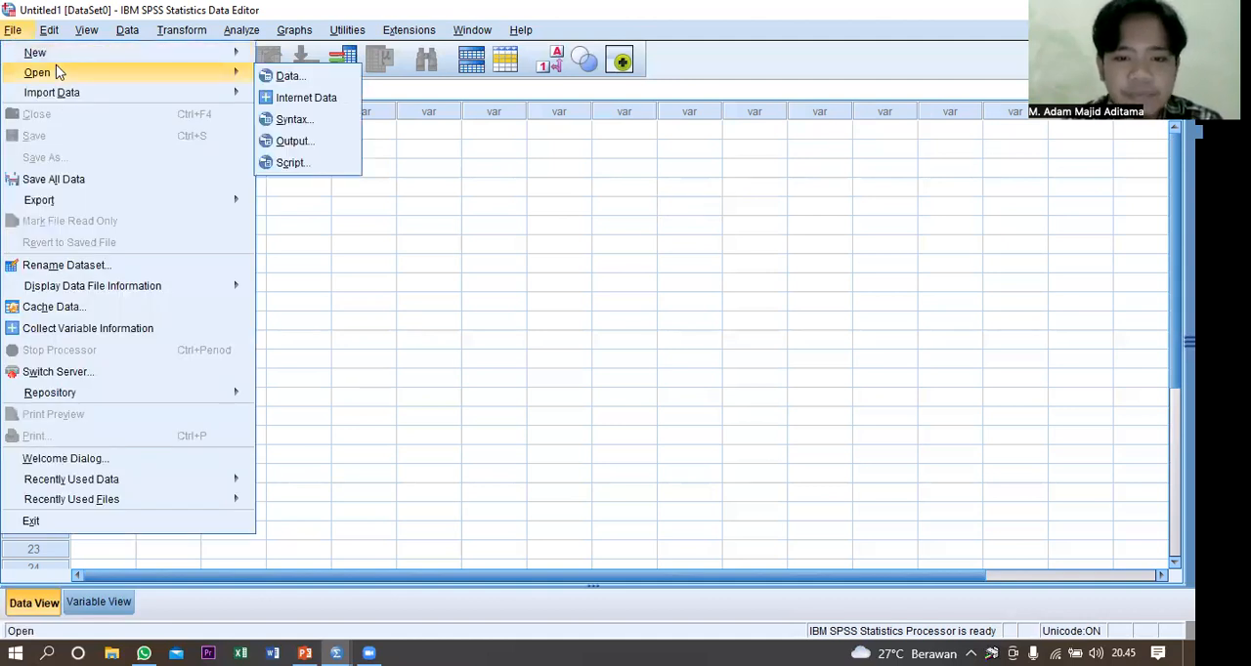
pyautogui.click(288, 78)
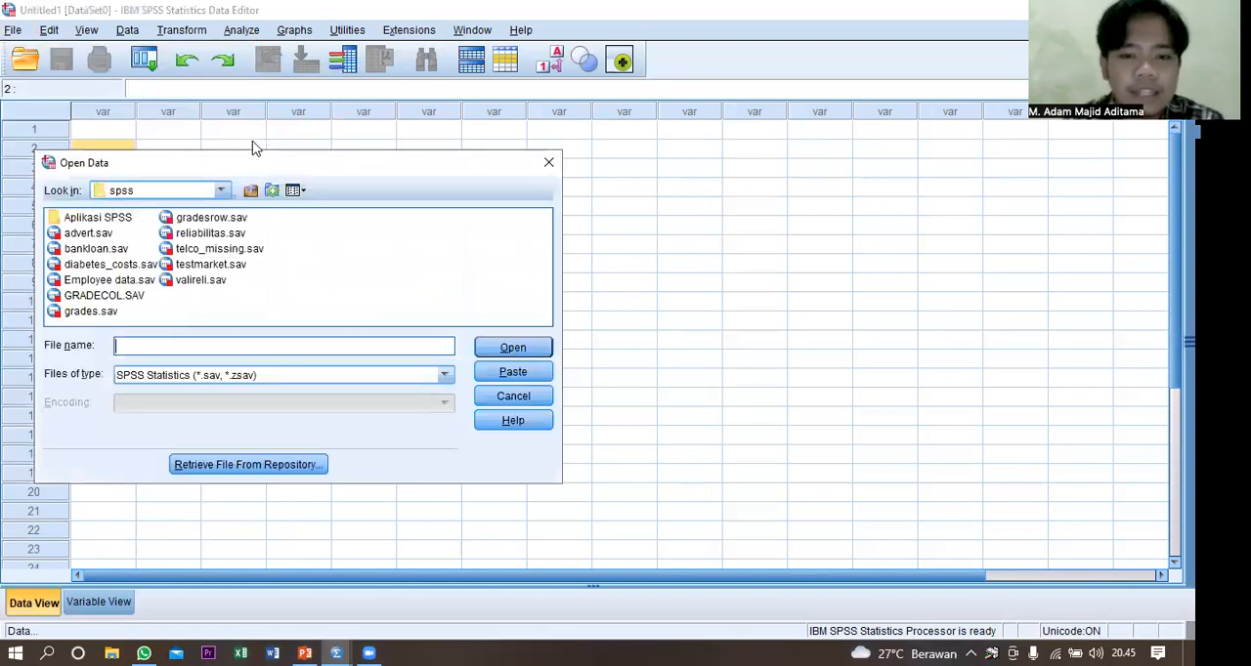
pyautogui.doubleClick(114, 315)
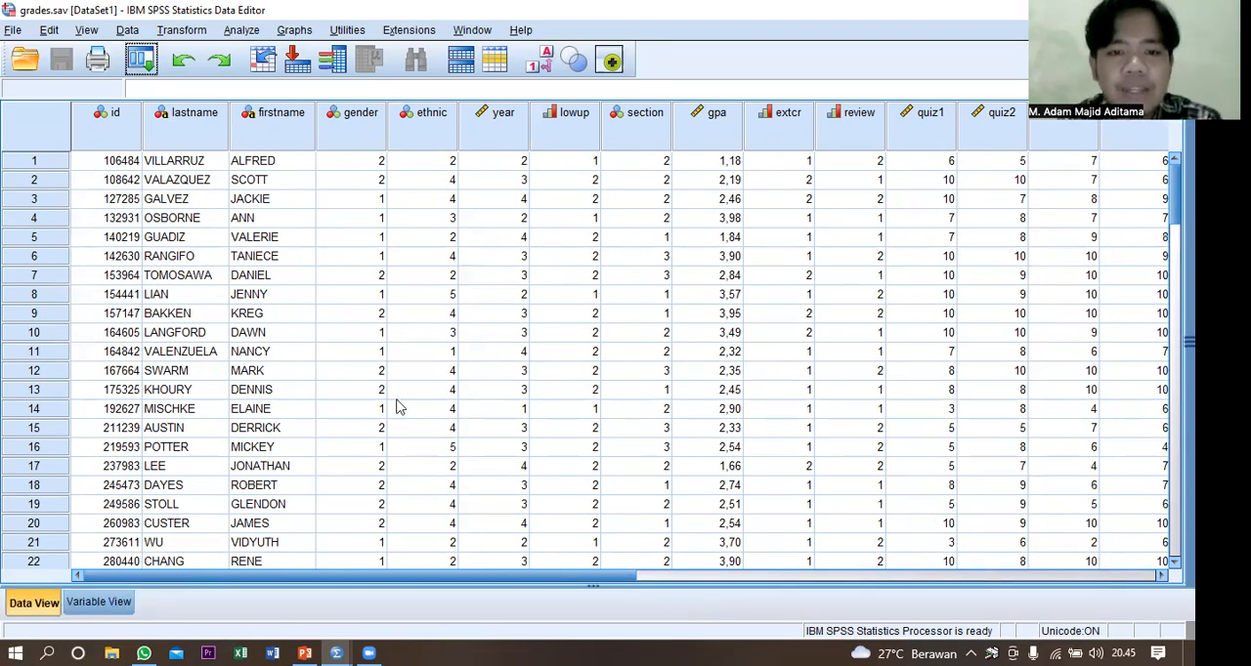
# Start a Compute Variable transformation with Total as the target variable.
pyautogui.click(194, 37)
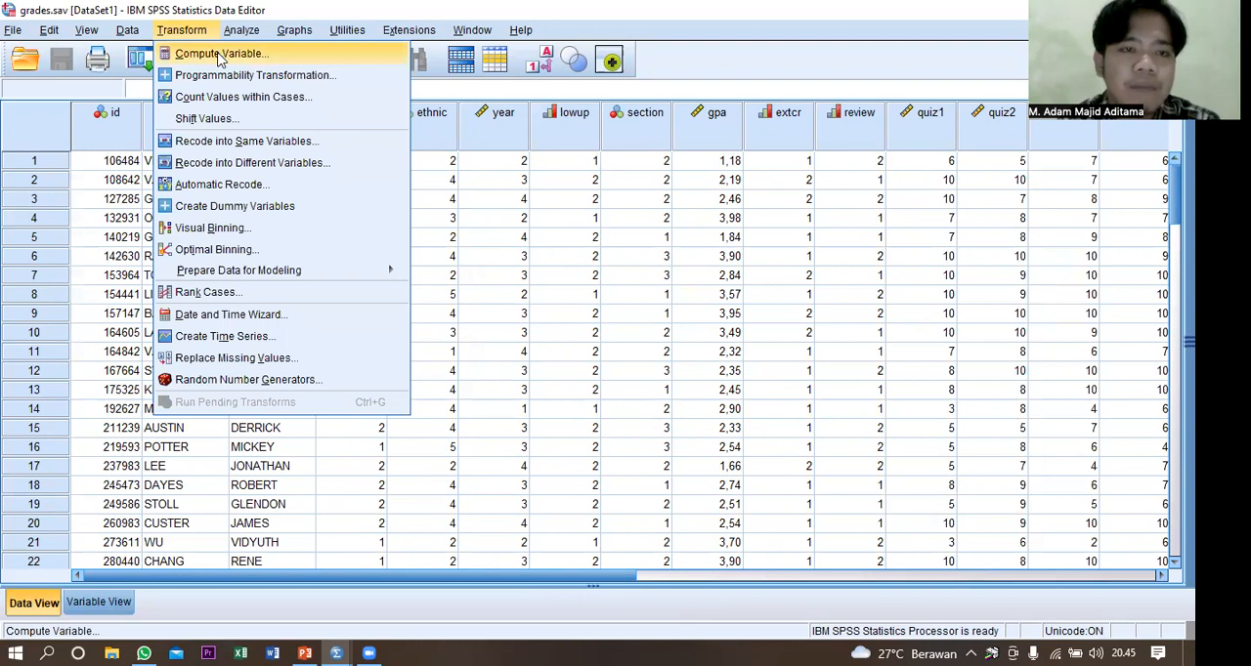
pyautogui.click(219, 56)
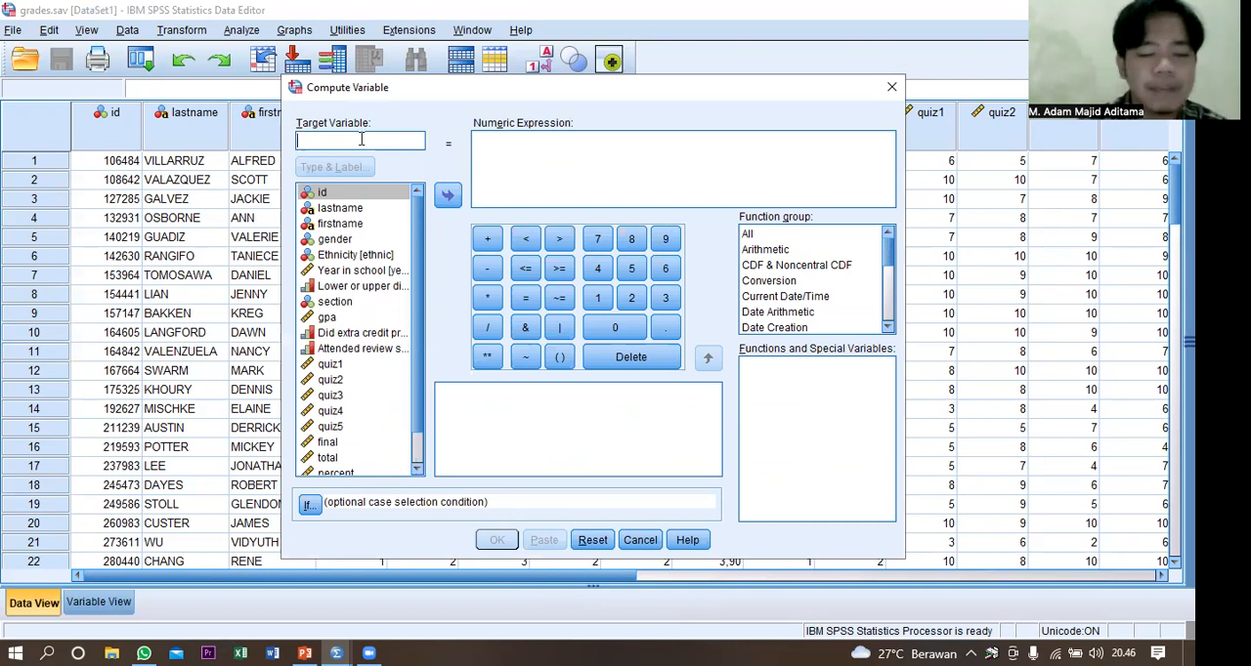
pyautogui.write('T')
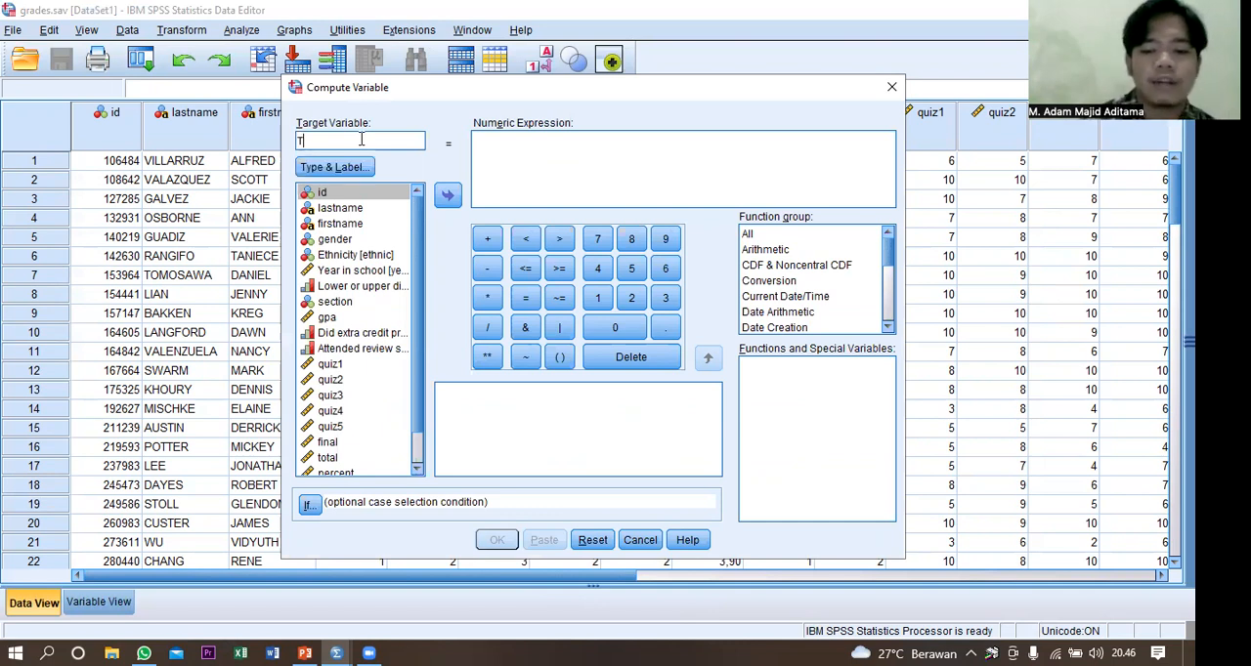
pyautogui.write('otal')
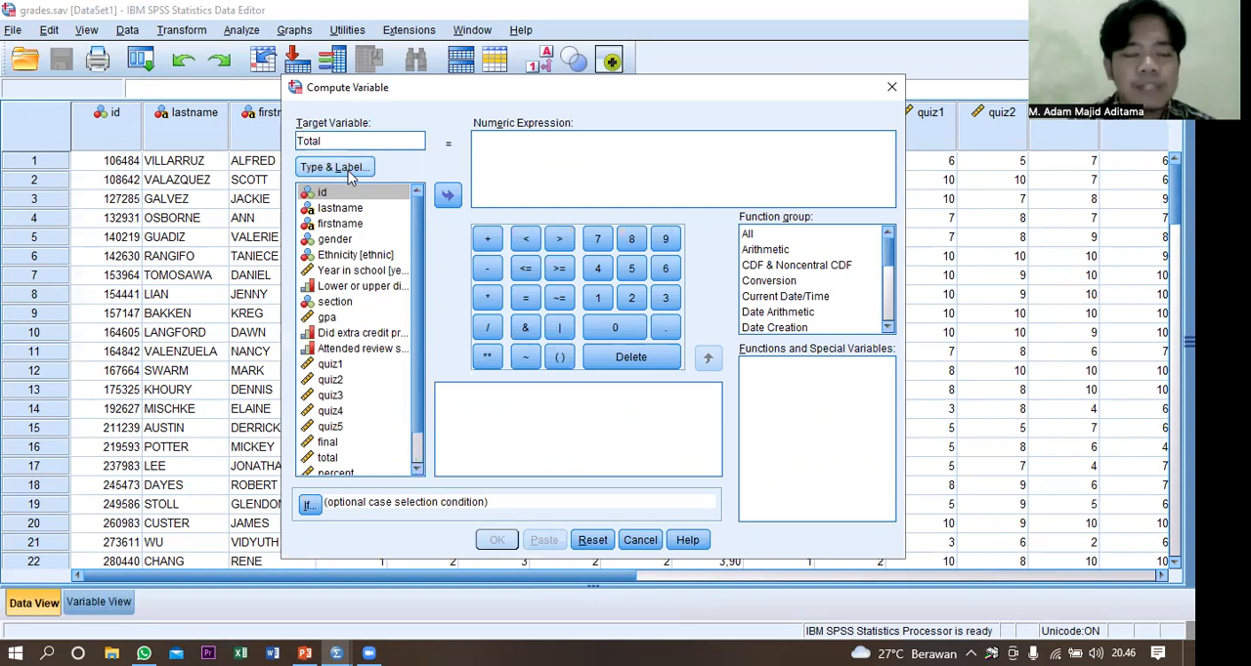
pyautogui.click(348, 169)
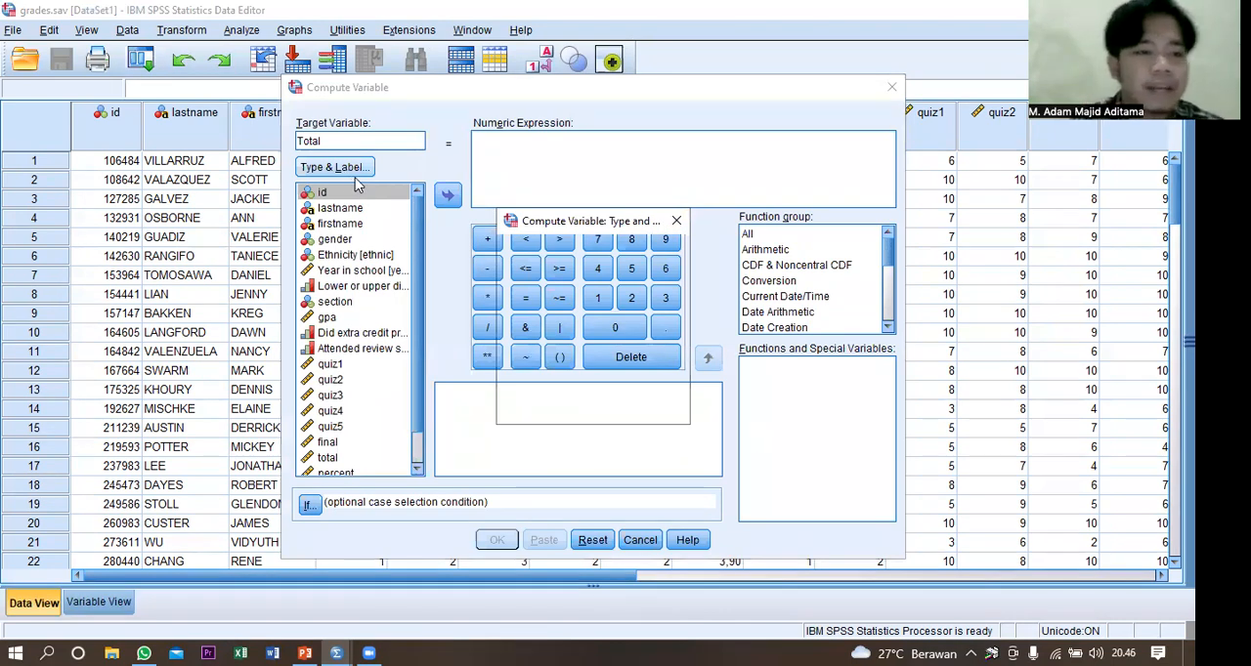
pyautogui.moveTo(661, 220); pyautogui.dragTo(693, 205)
pyautogui.click(694, 207)
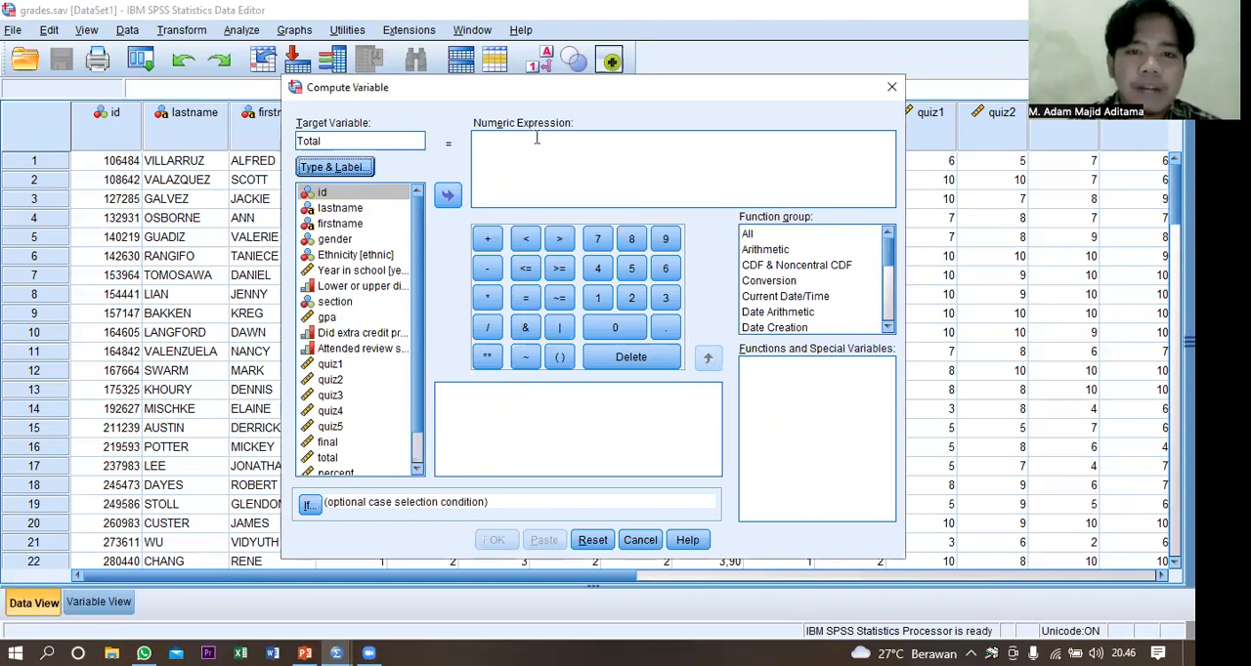
# Build the numeric expression quiz1 + quiz2 + quiz3 + quiz4 for the target variable.
pyautogui.click(343, 368)
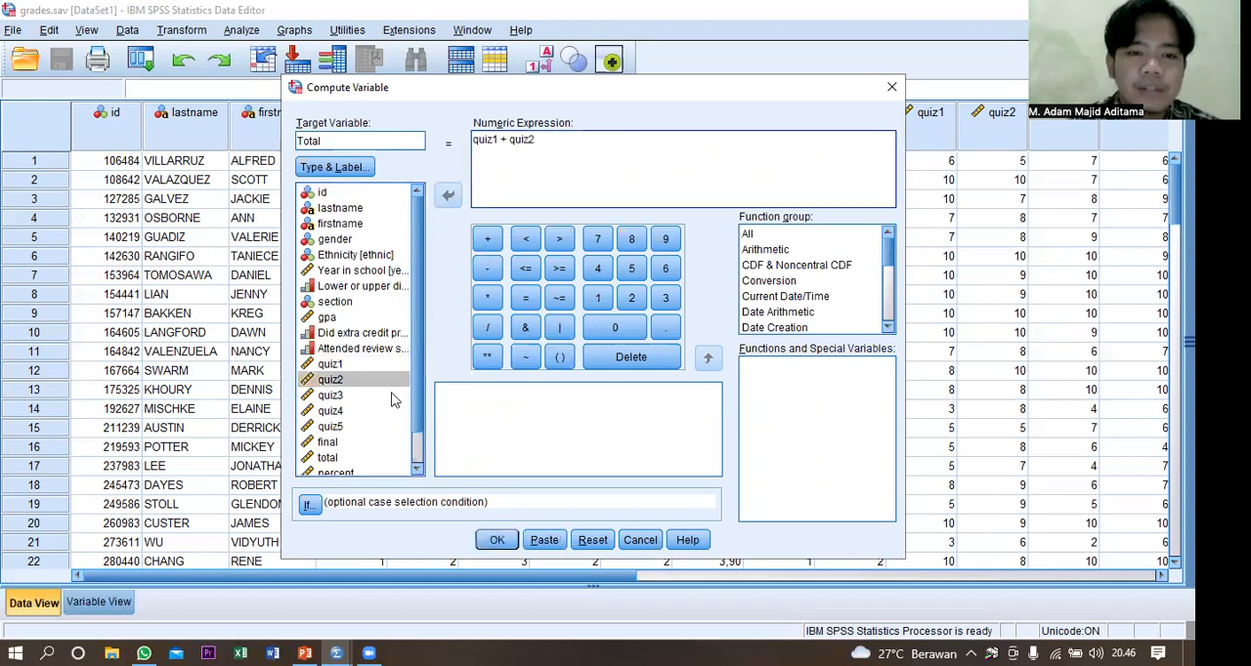
pyautogui.click(394, 397)
pyautogui.click(488, 242)
pyautogui.click(486, 243)
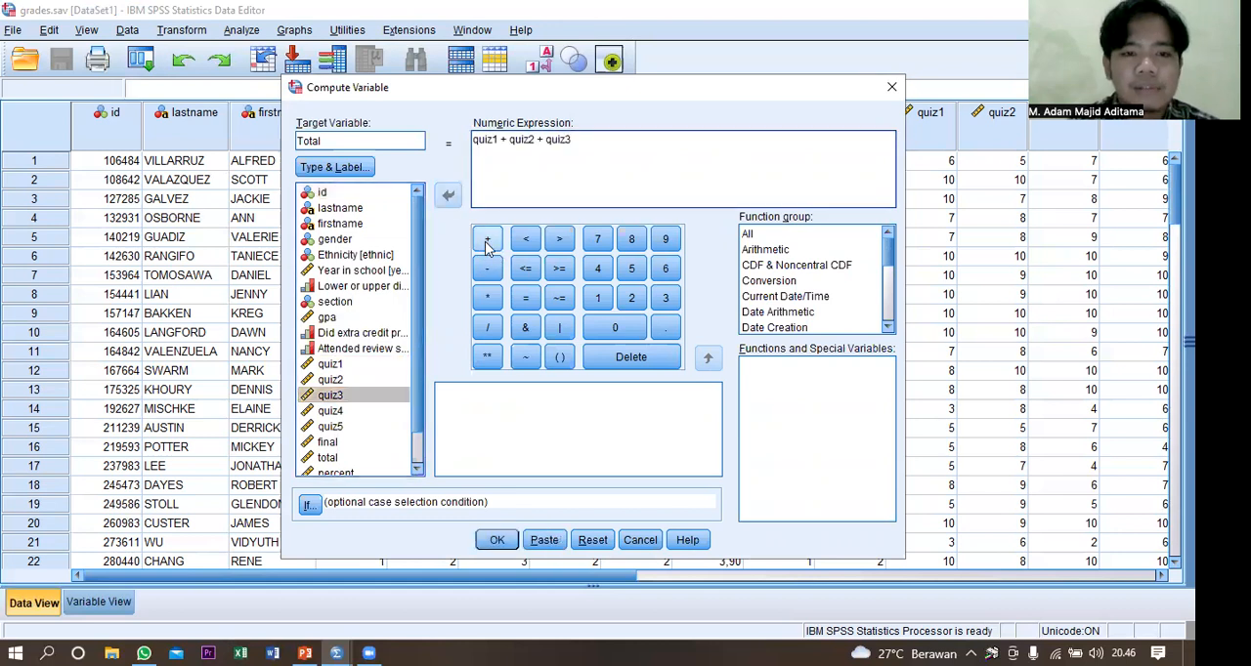
pyautogui.doubleClick(386, 416)
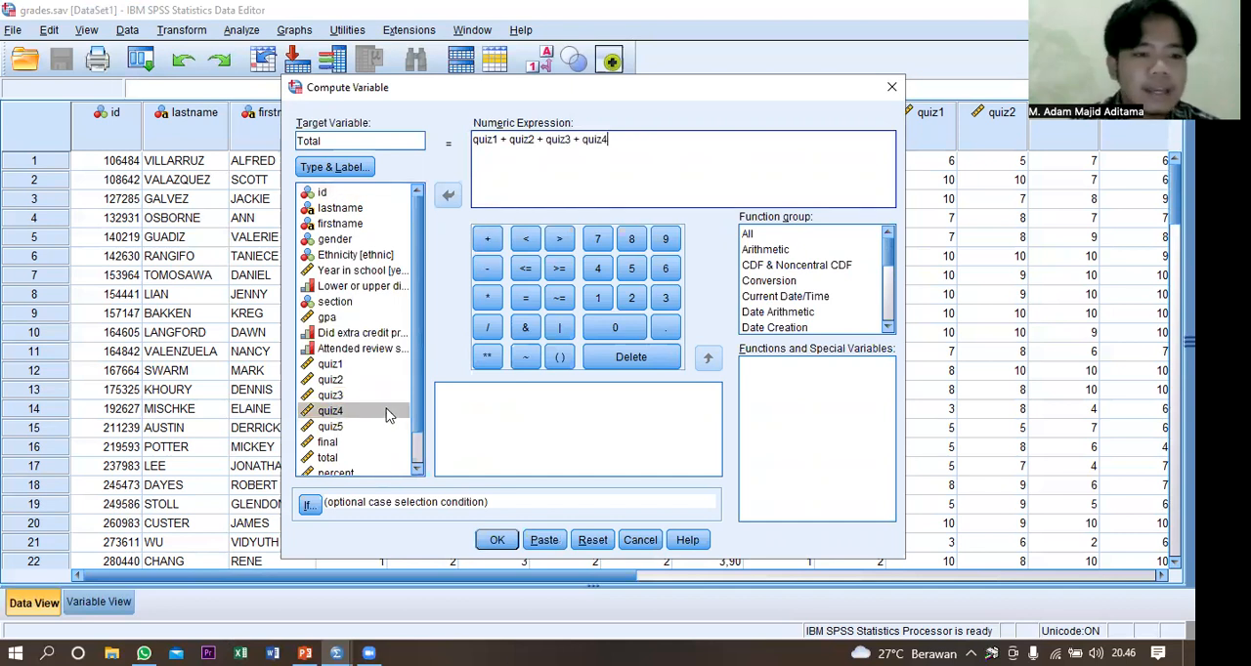
# Run the computation, accepting the change to the existing variable, and return to the data to view the total column.
pyautogui.click(496, 541)
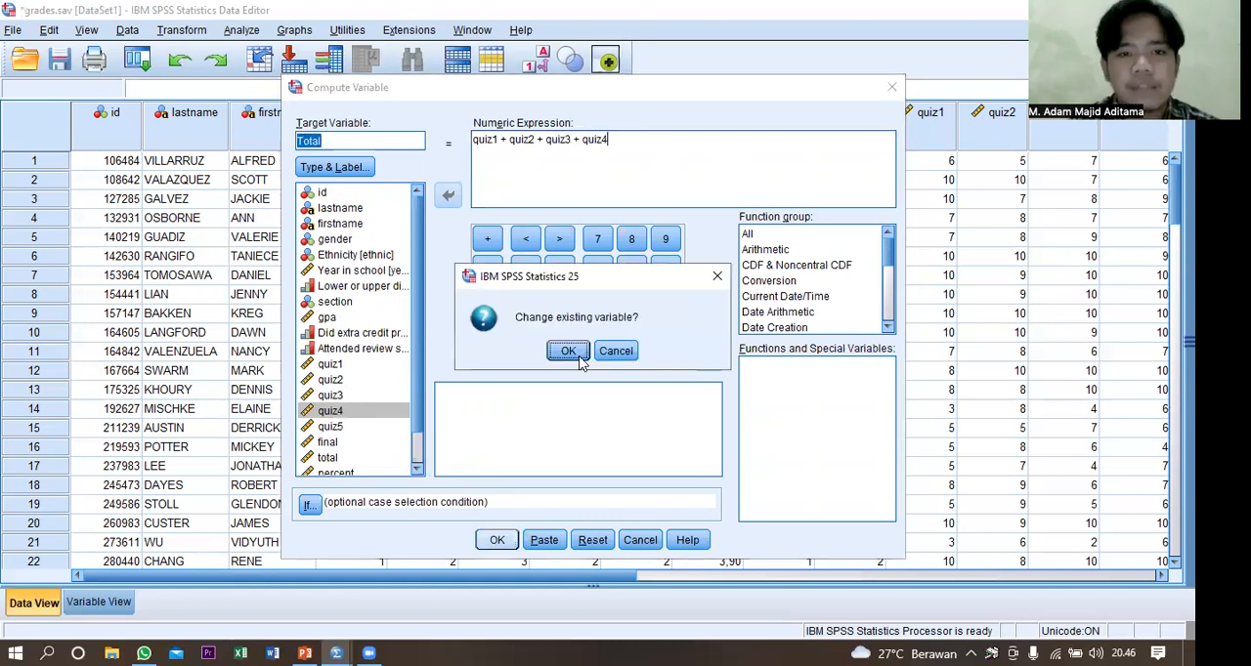
pyautogui.click(578, 357)
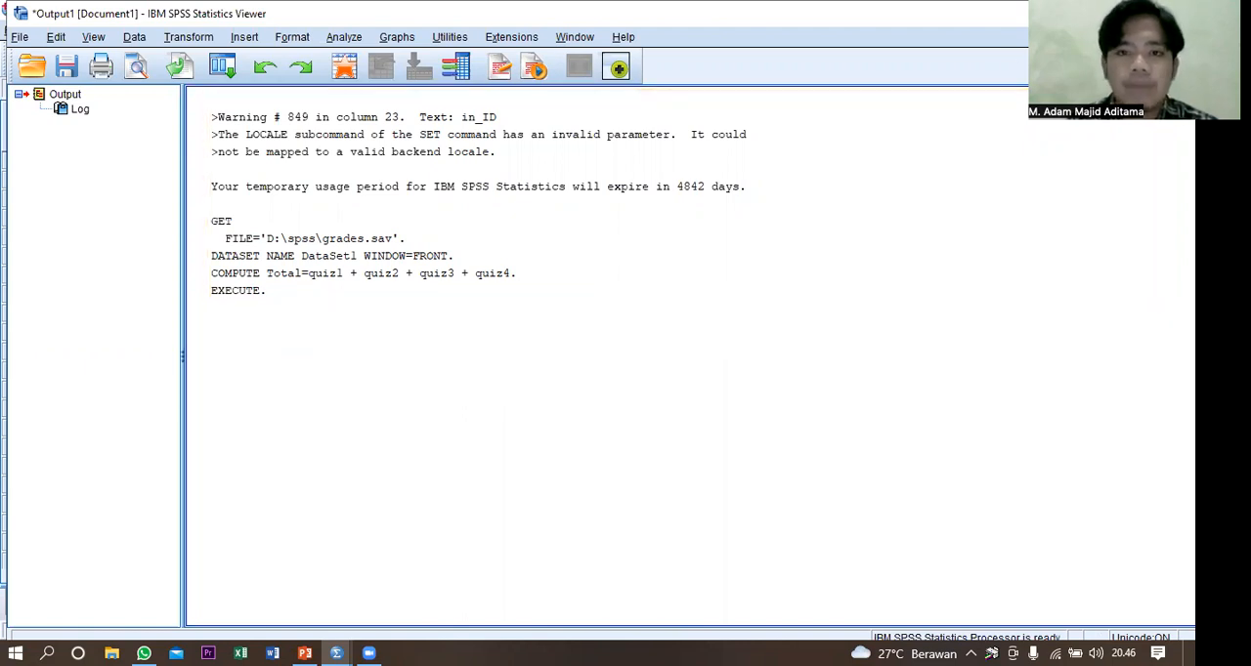
pyautogui.click(1107, 12)
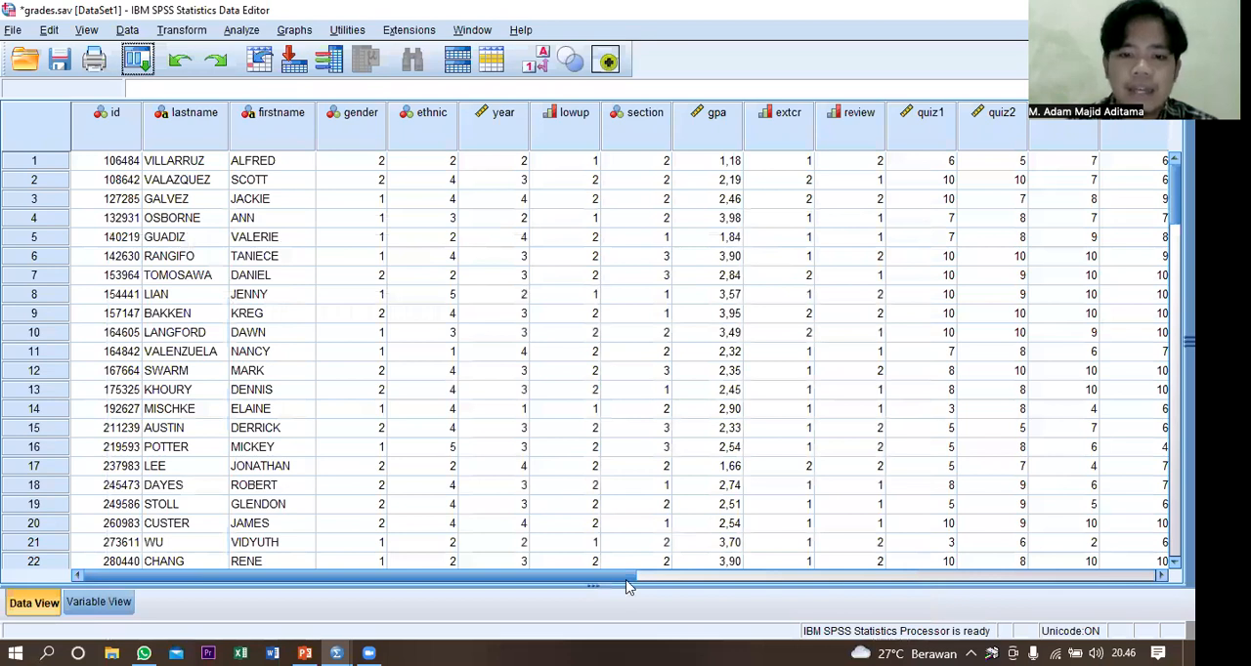
pyautogui.hscroll(3, 1101, 493)
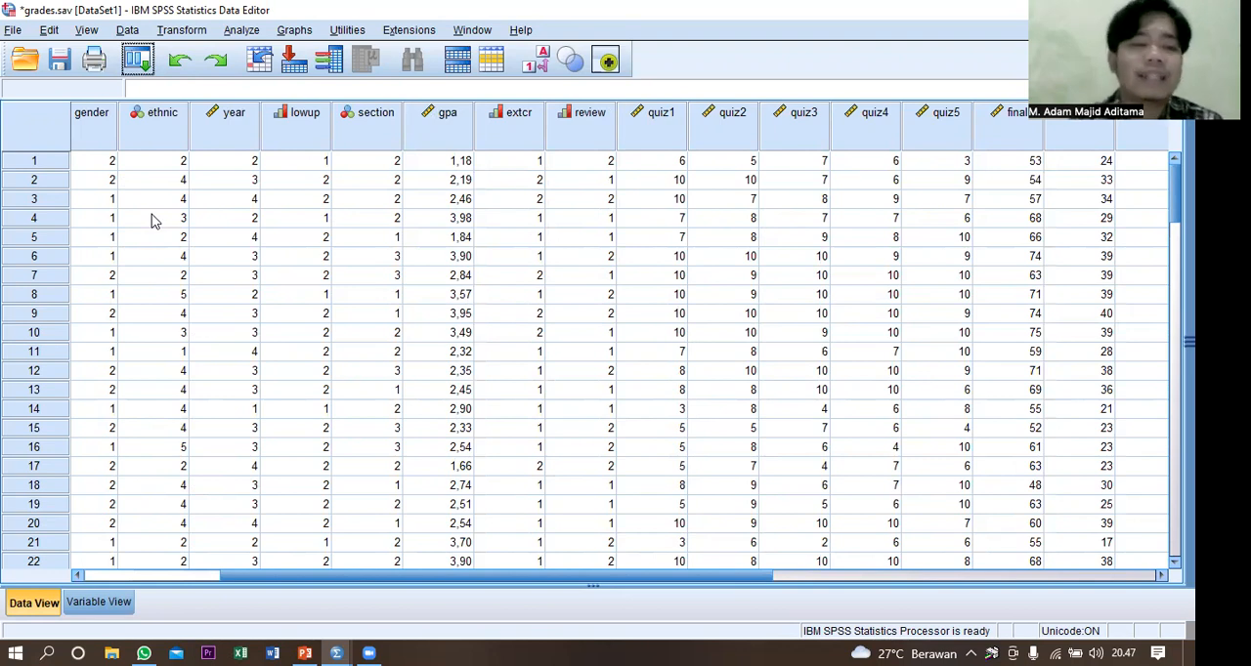
# Open the data file testmarket.sav from the spss folder.
pyautogui.click(20, 33)
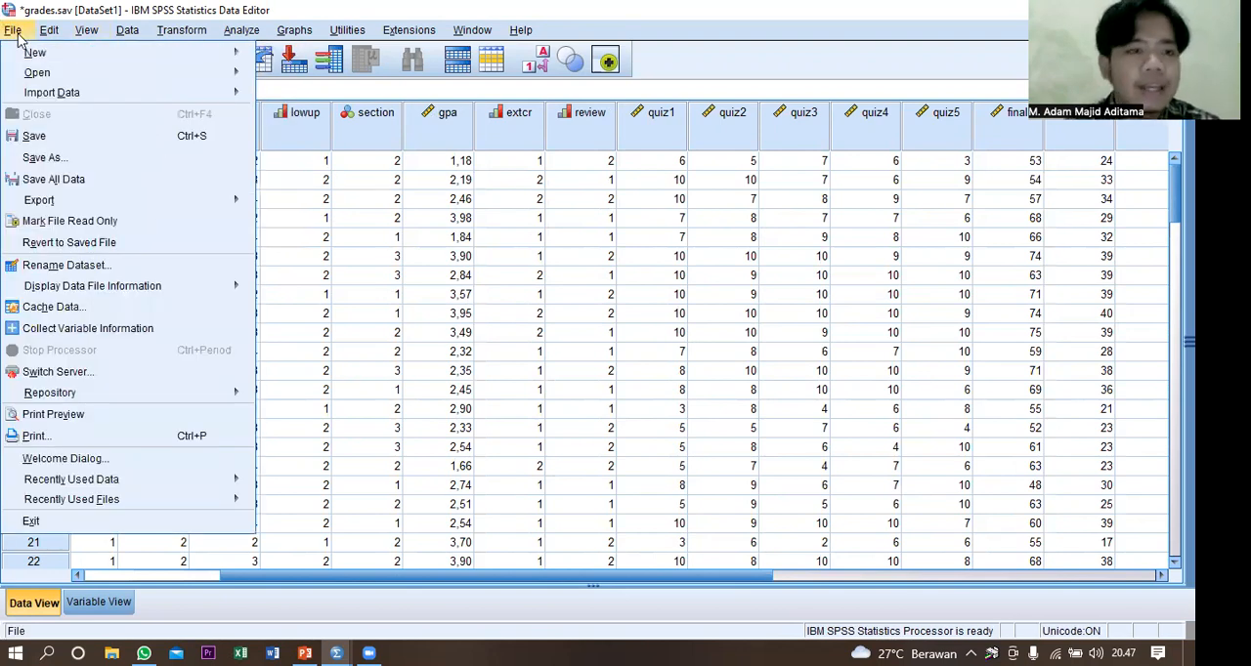
pyautogui.moveTo(93, 73)
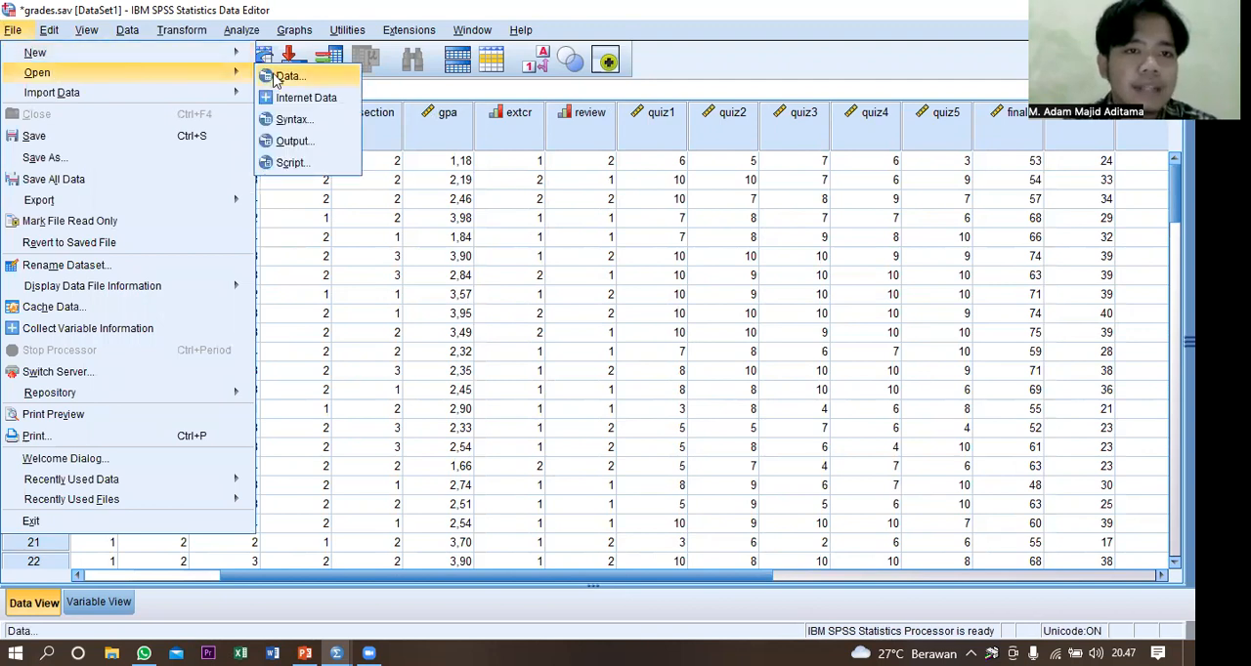
pyautogui.click(277, 78)
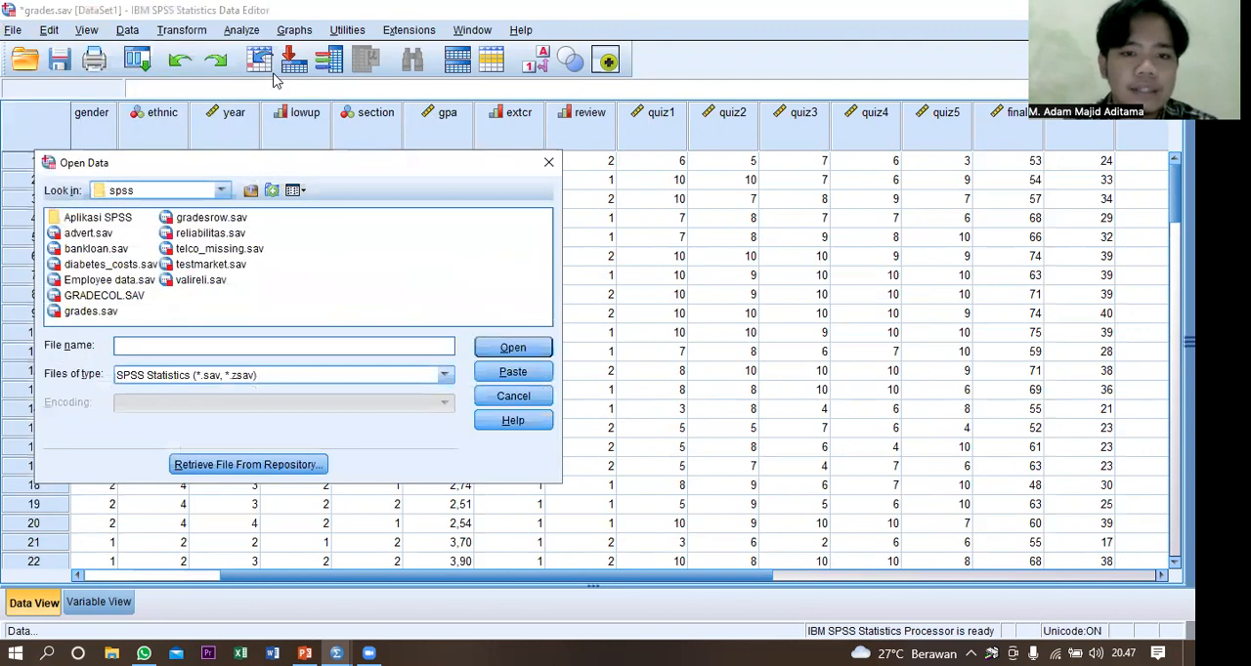
pyautogui.click(212, 265)
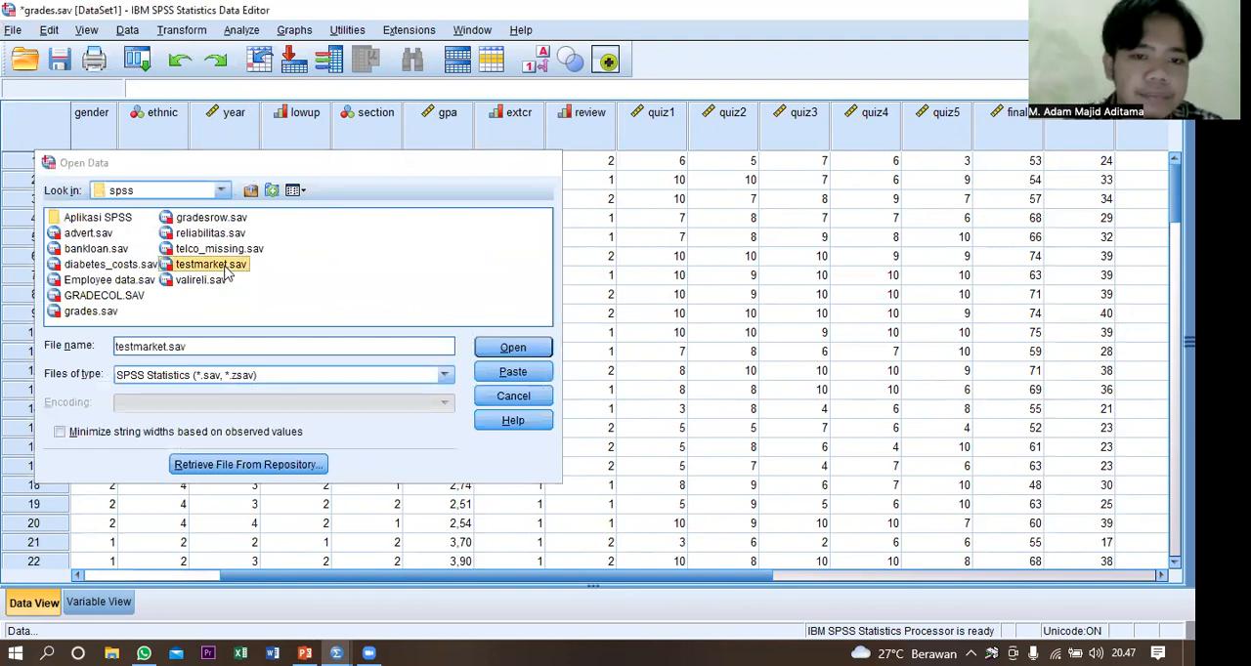
pyautogui.doubleClick(225, 269)
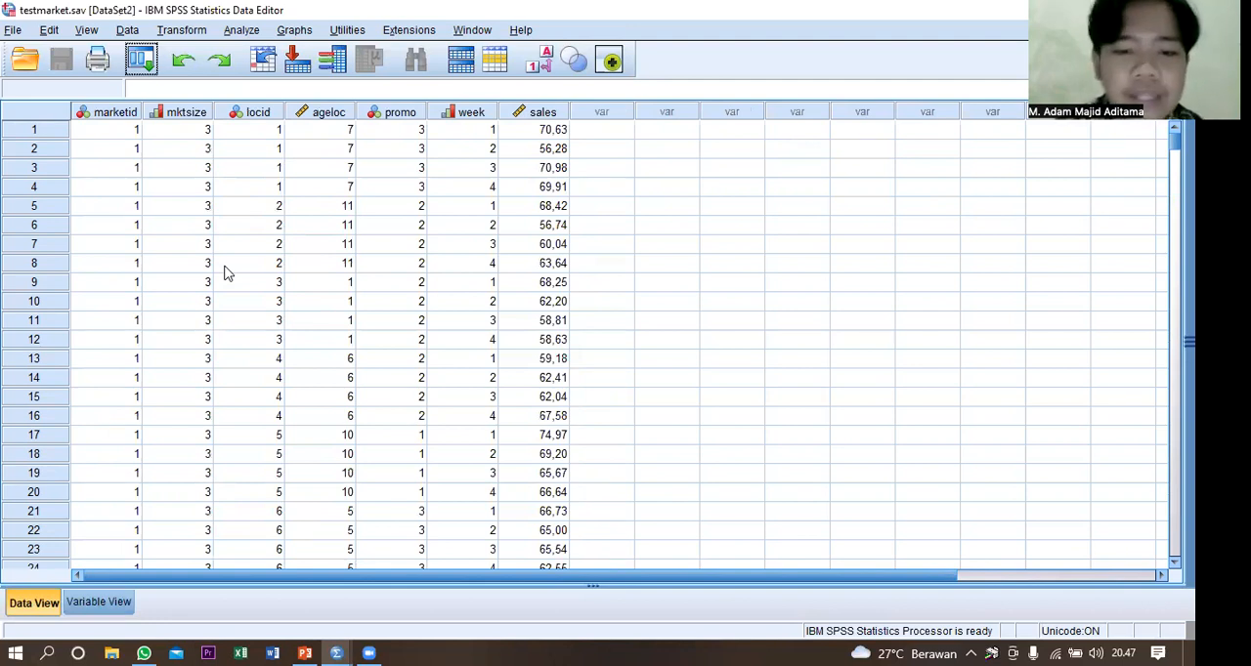
# Set up a Recode into Different Variables for the sales variable, naming the output variable Sales_1.
pyautogui.click(192, 34)
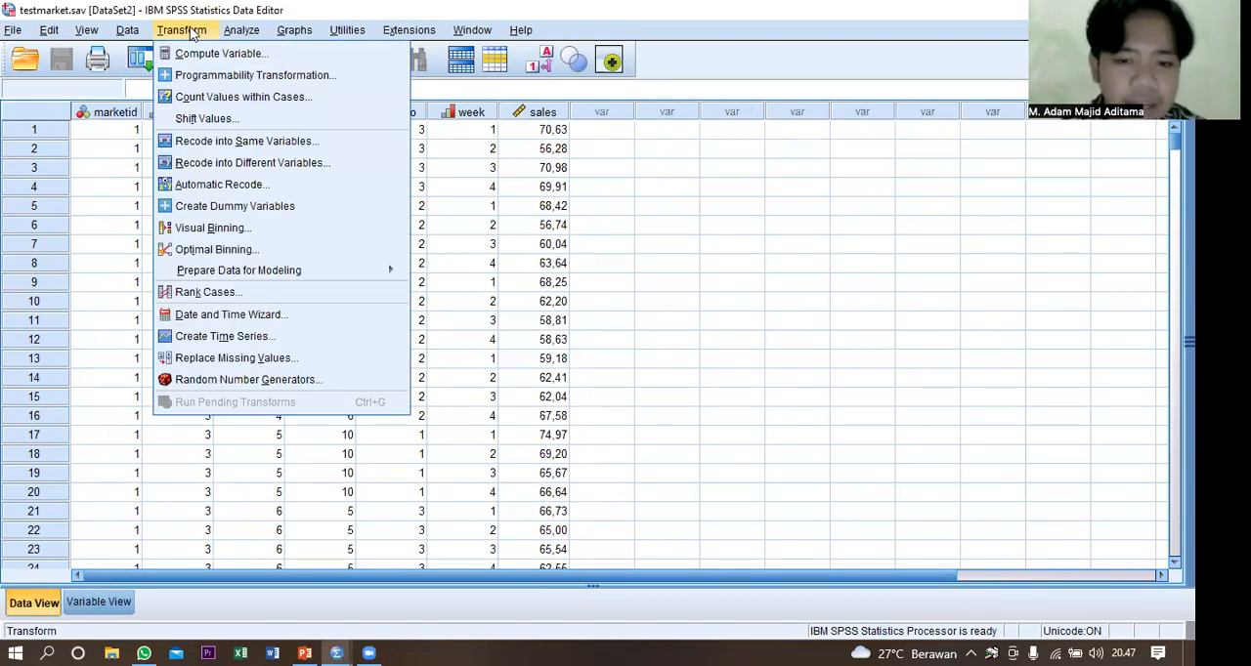
pyautogui.click(251, 164)
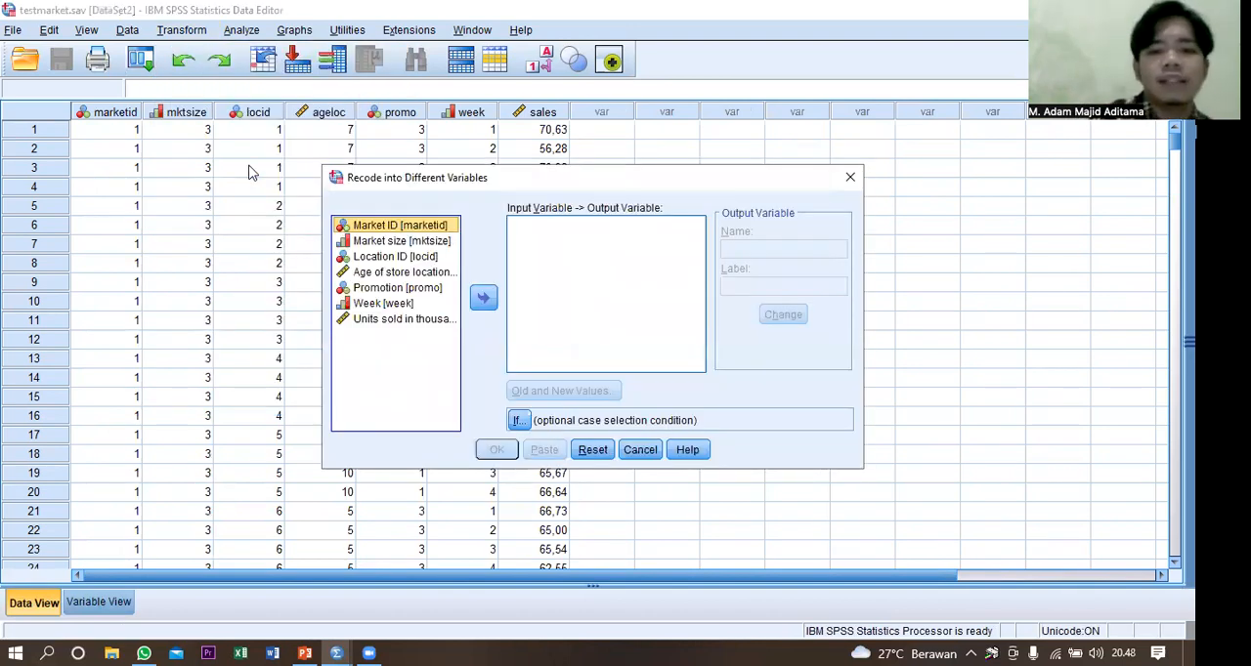
pyautogui.doubleClick(433, 323)
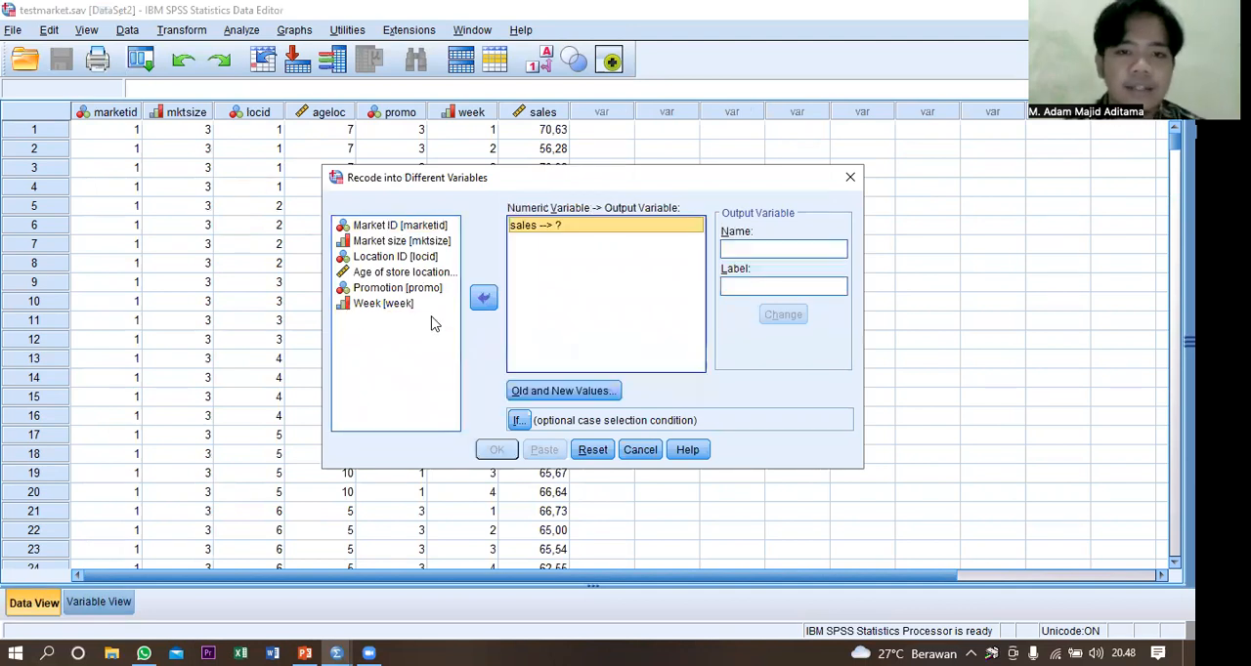
pyautogui.click(788, 248)
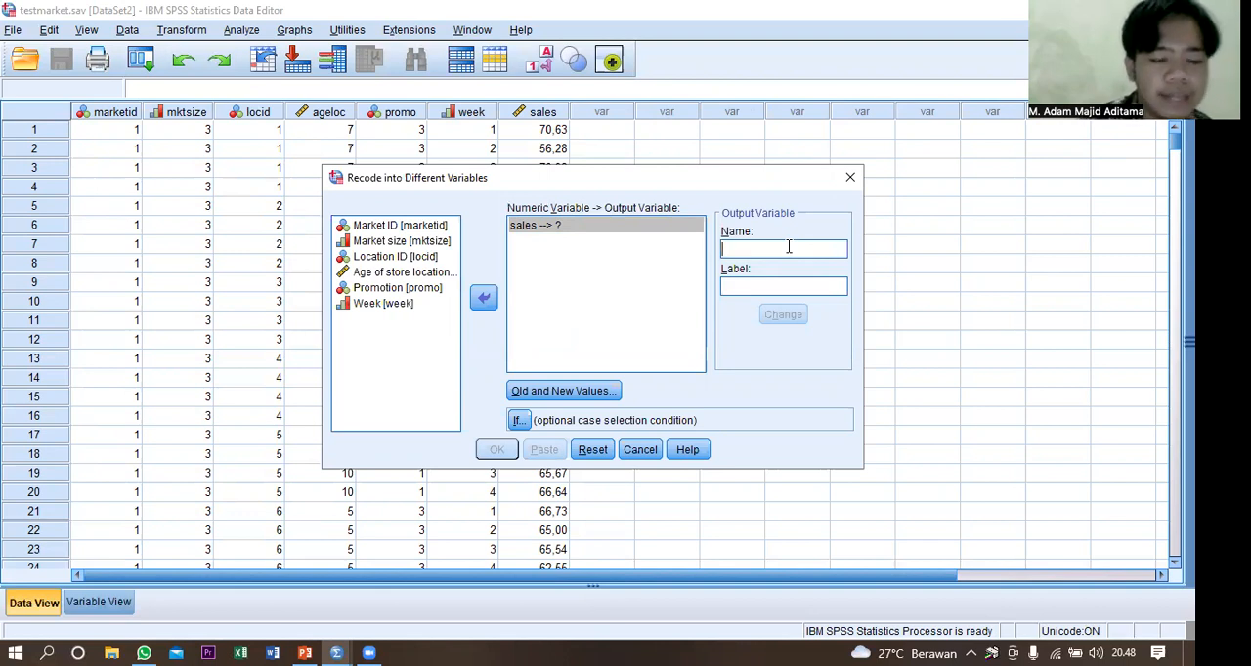
pyautogui.write('Sales')
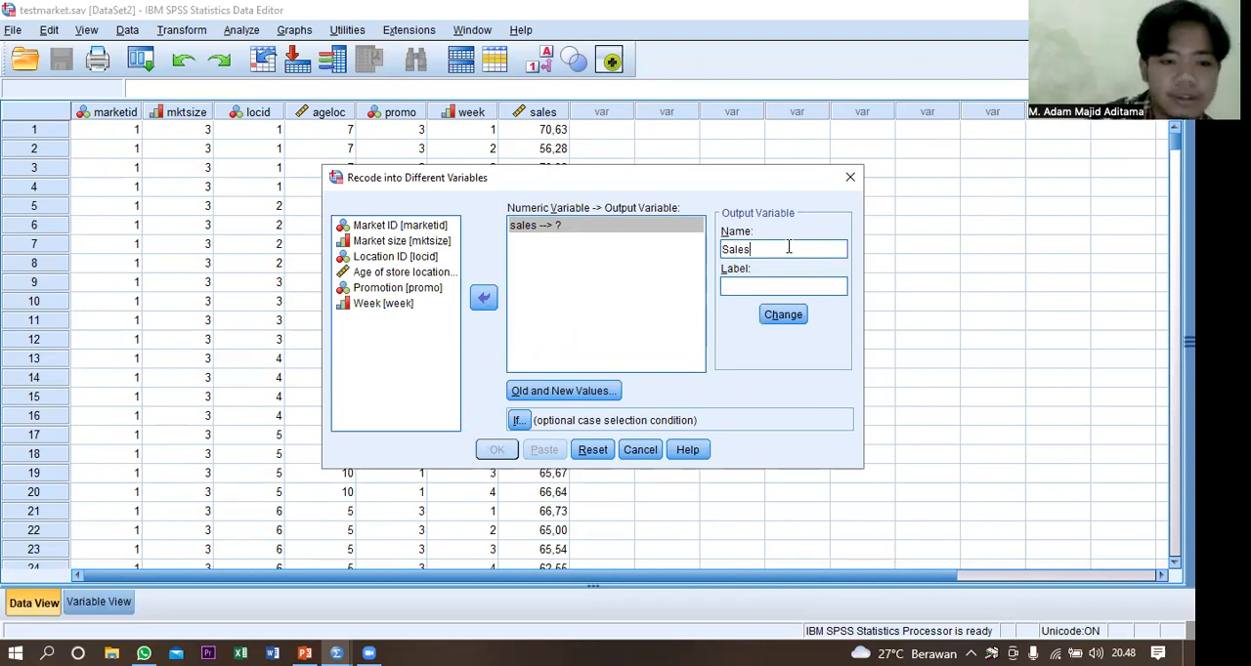
pyautogui.write('_')
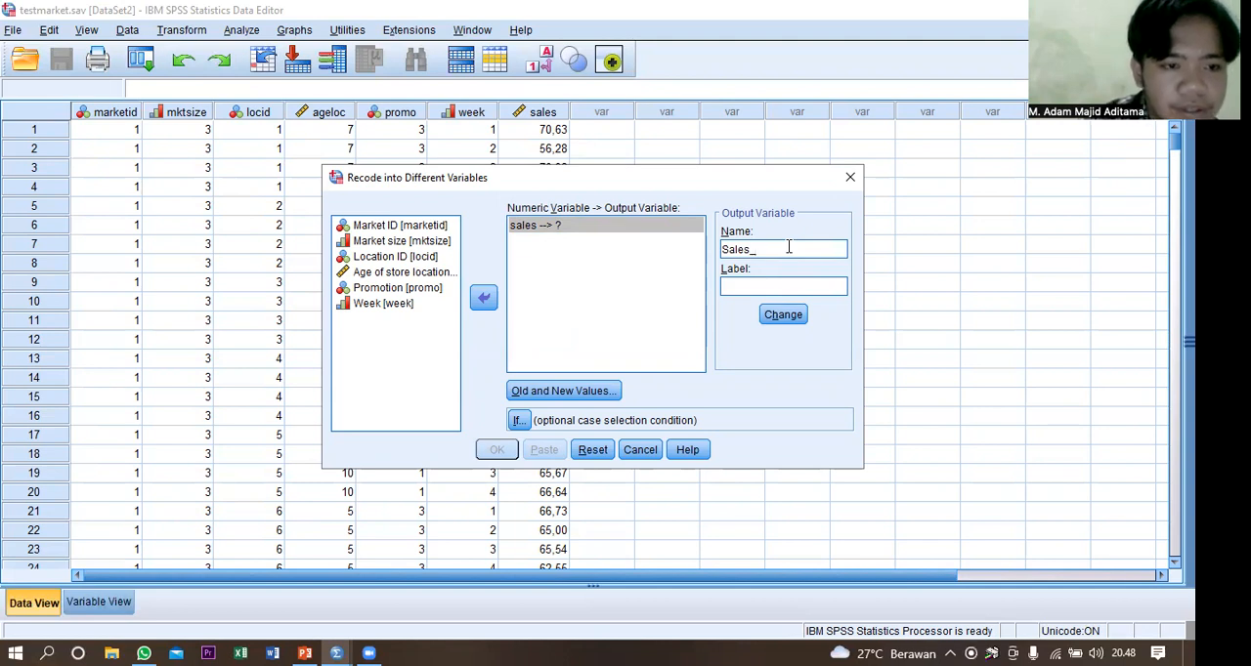
pyautogui.write('1')
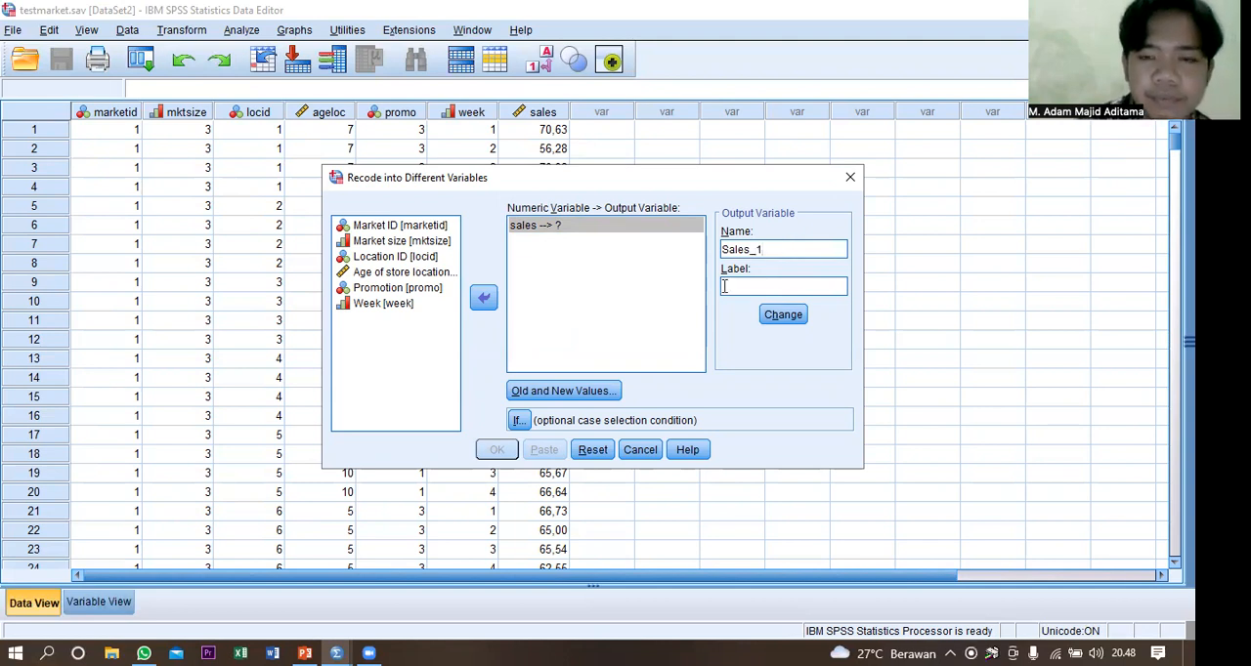
# Add a recode rule that maps old values from the lowest through 51 to the new value 1.
pyautogui.click(562, 392)
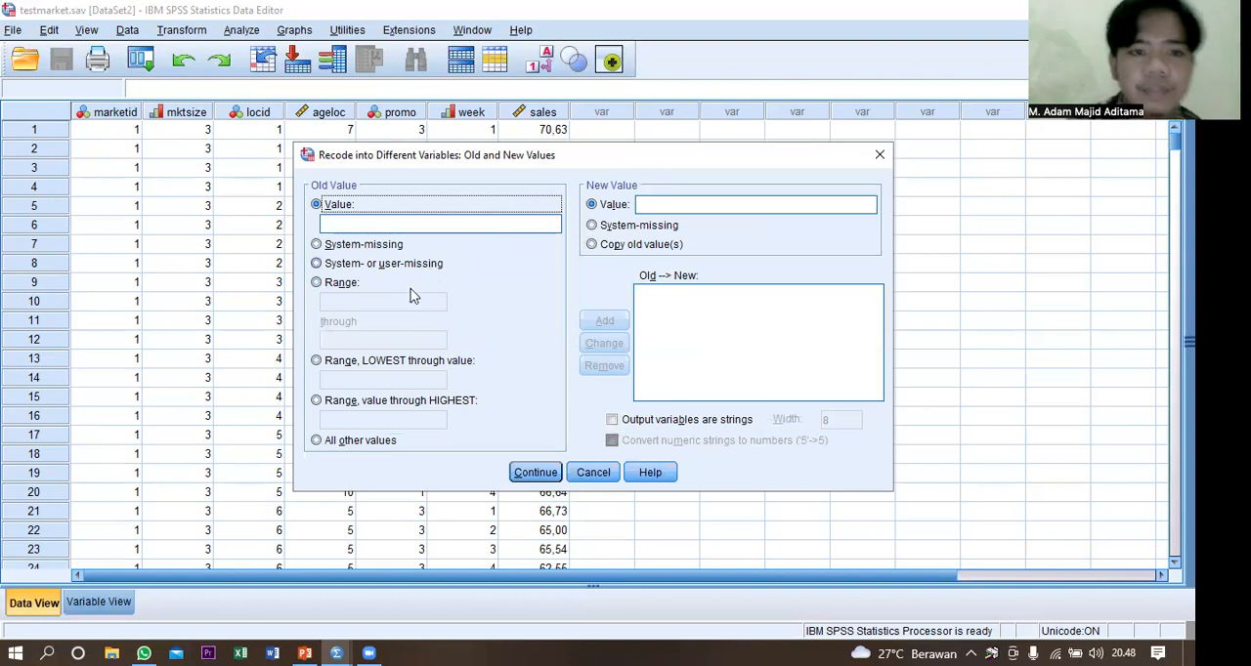
pyautogui.click(379, 361)
pyautogui.click(379, 380)
pyautogui.write('51')
pyautogui.click(695, 201)
pyautogui.write('1')
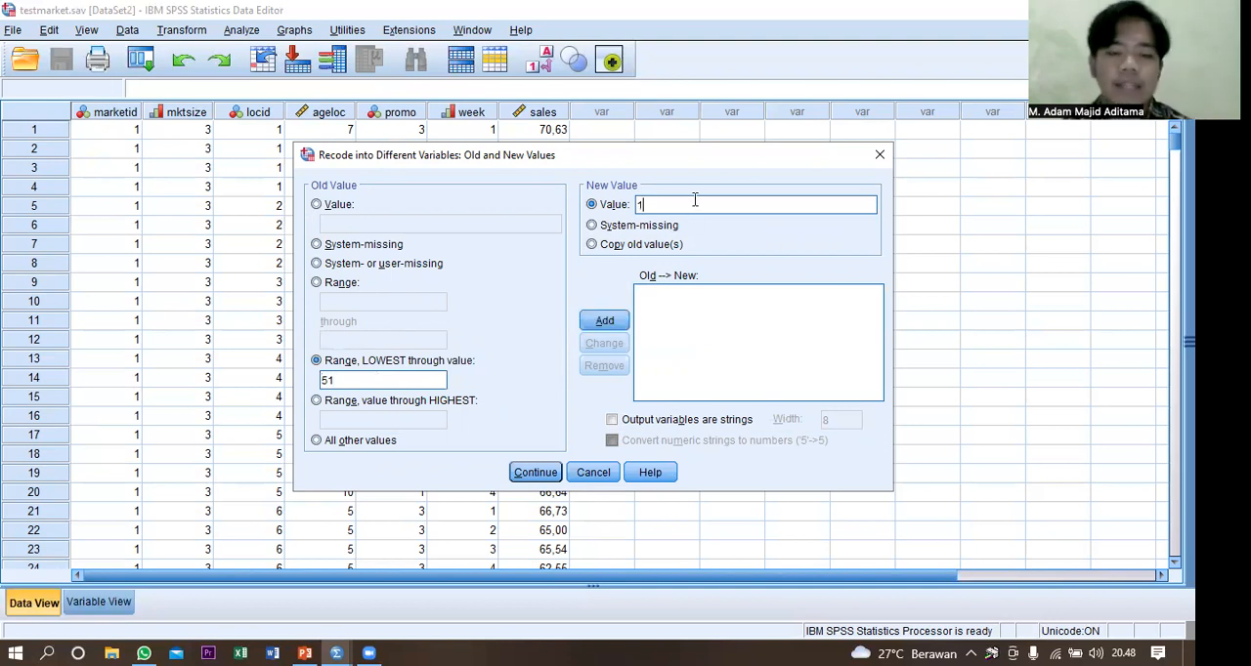
pyautogui.click(611, 323)
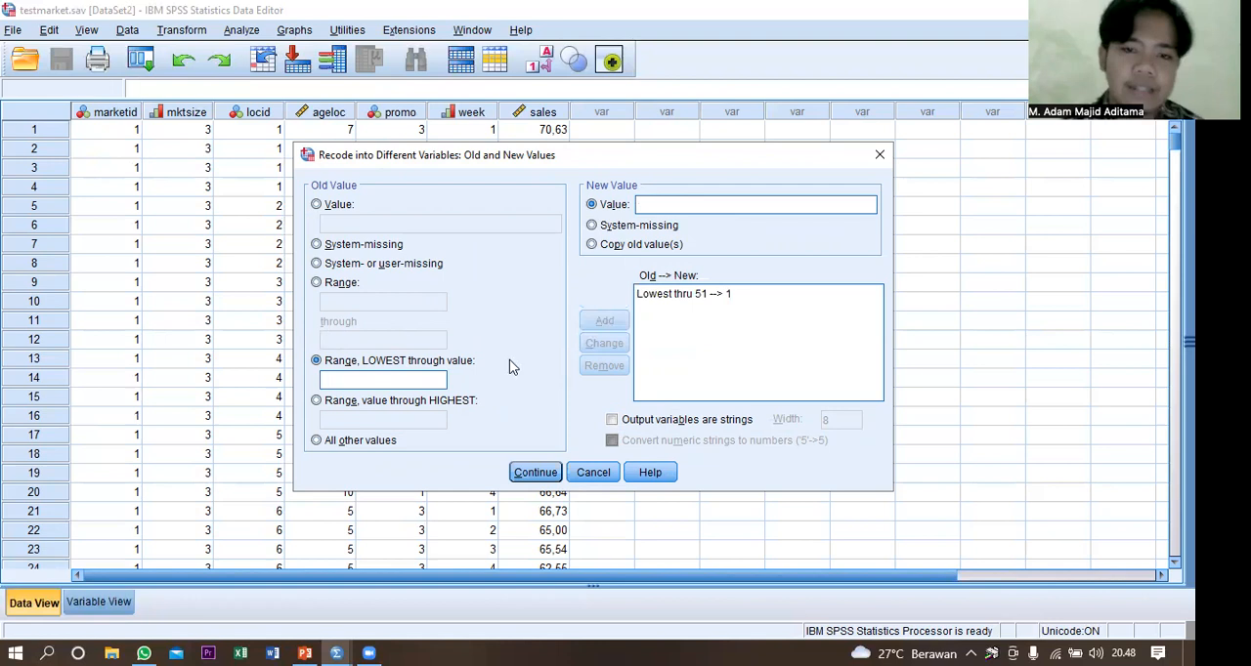
# Add a recode rule that maps old values from 51,01 through the highest to the new value 2.
pyautogui.click(381, 405)
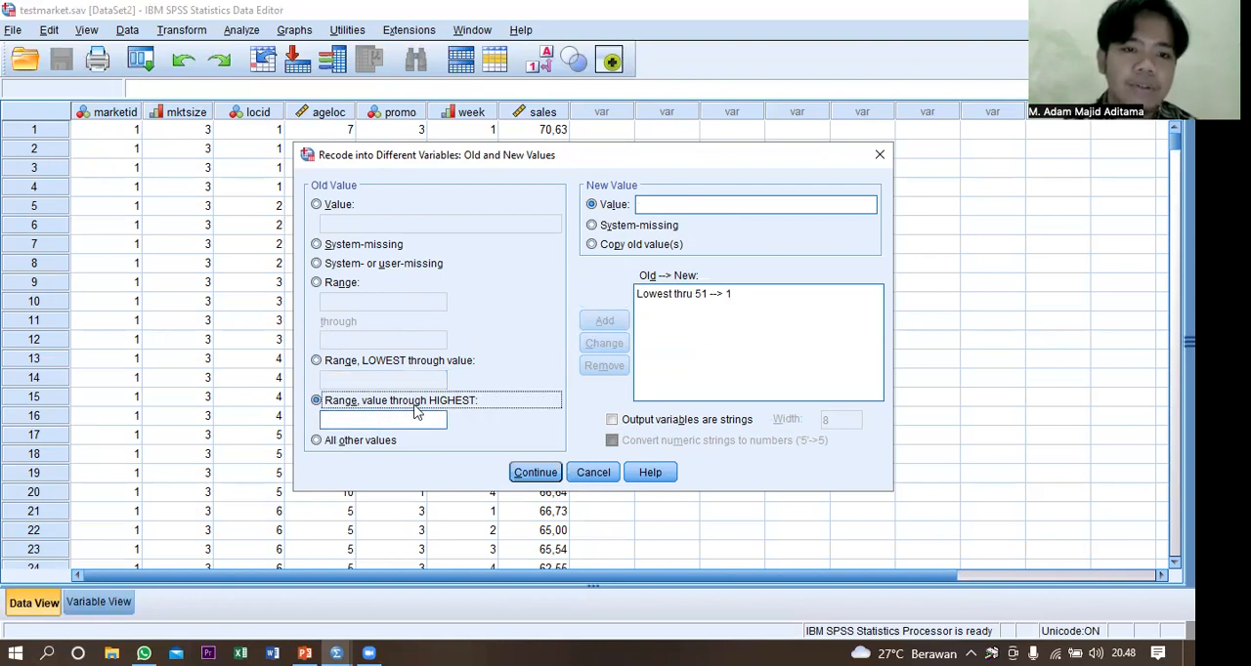
pyautogui.click(413, 421)
pyautogui.write('51')
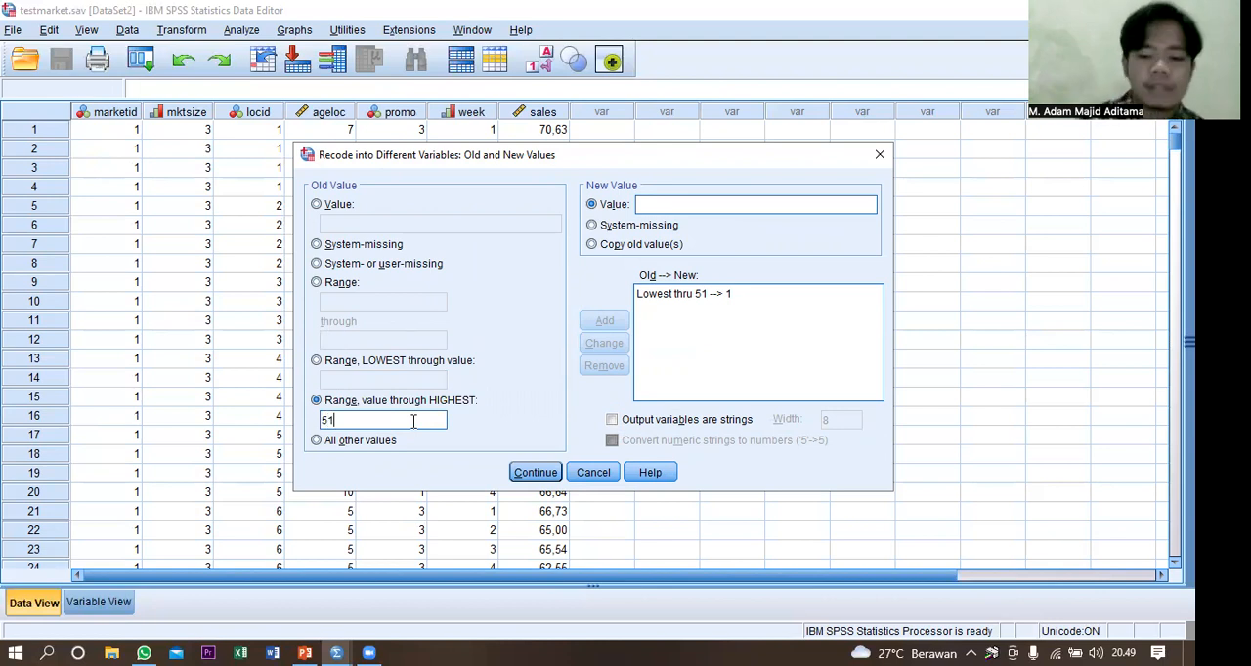
pyautogui.write(',01')
pyautogui.click(726, 202)
pyautogui.write('2')
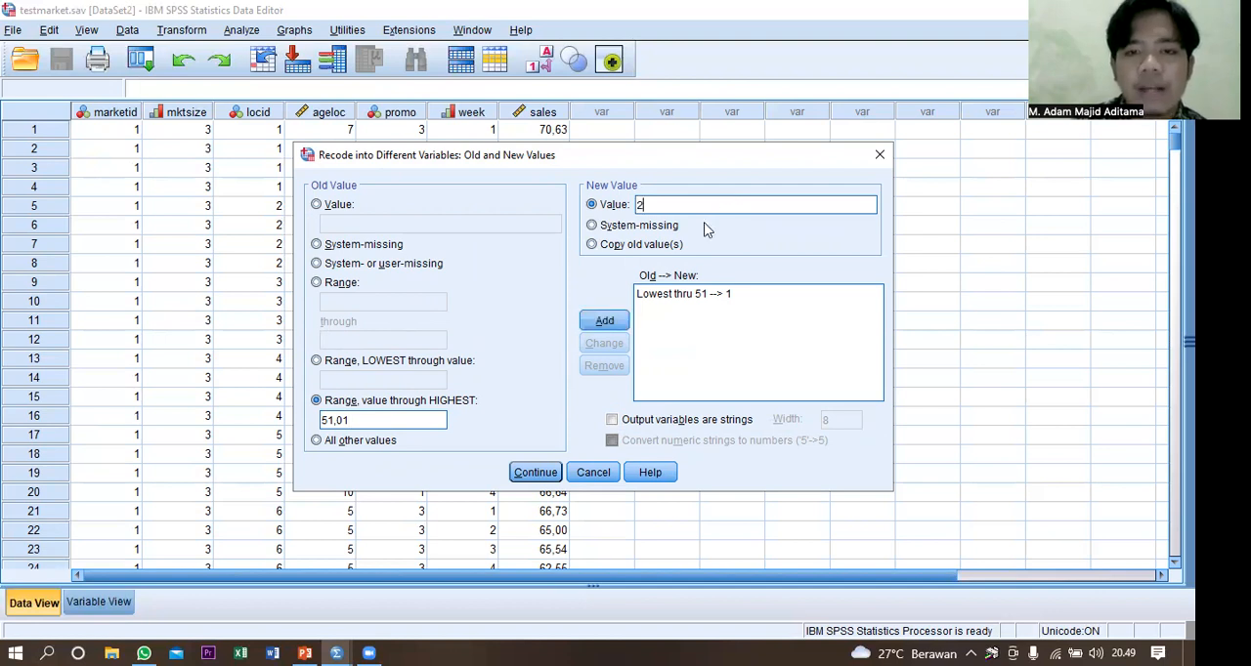
pyautogui.click(611, 325)
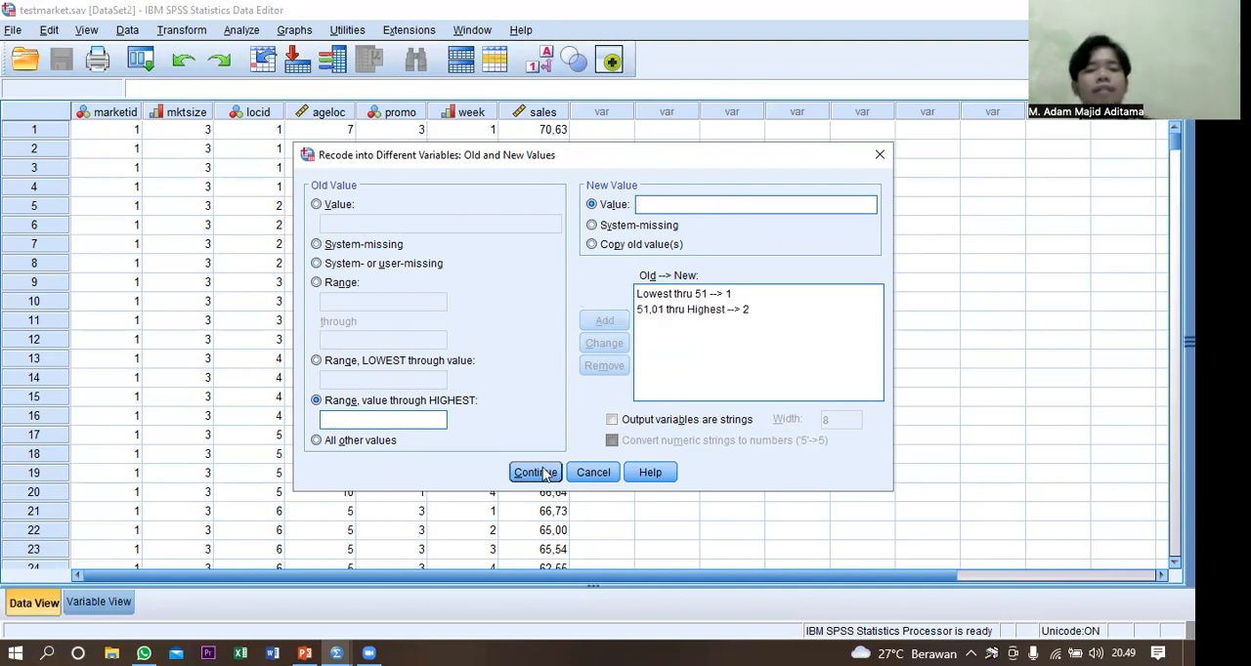
# Apply the recode rules, assign Sales_1 as the output variable for sales, and run the recode to review the new column.
pyautogui.click(544, 473)
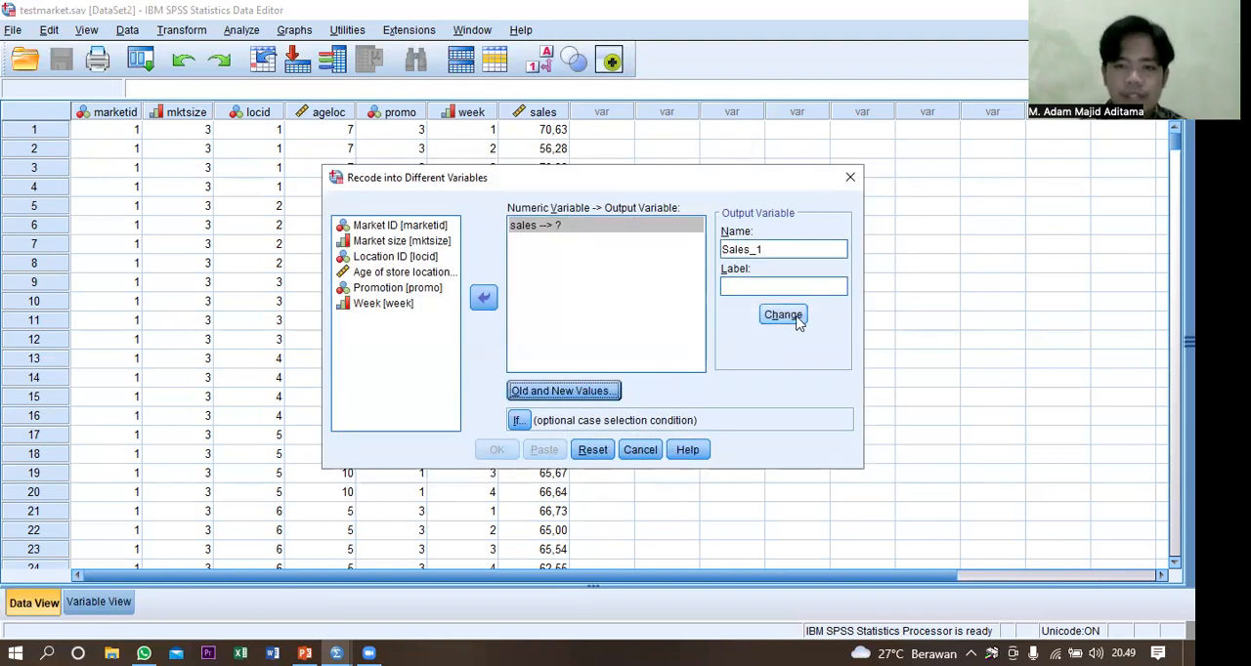
pyautogui.click(782, 315)
pyautogui.click(496, 452)
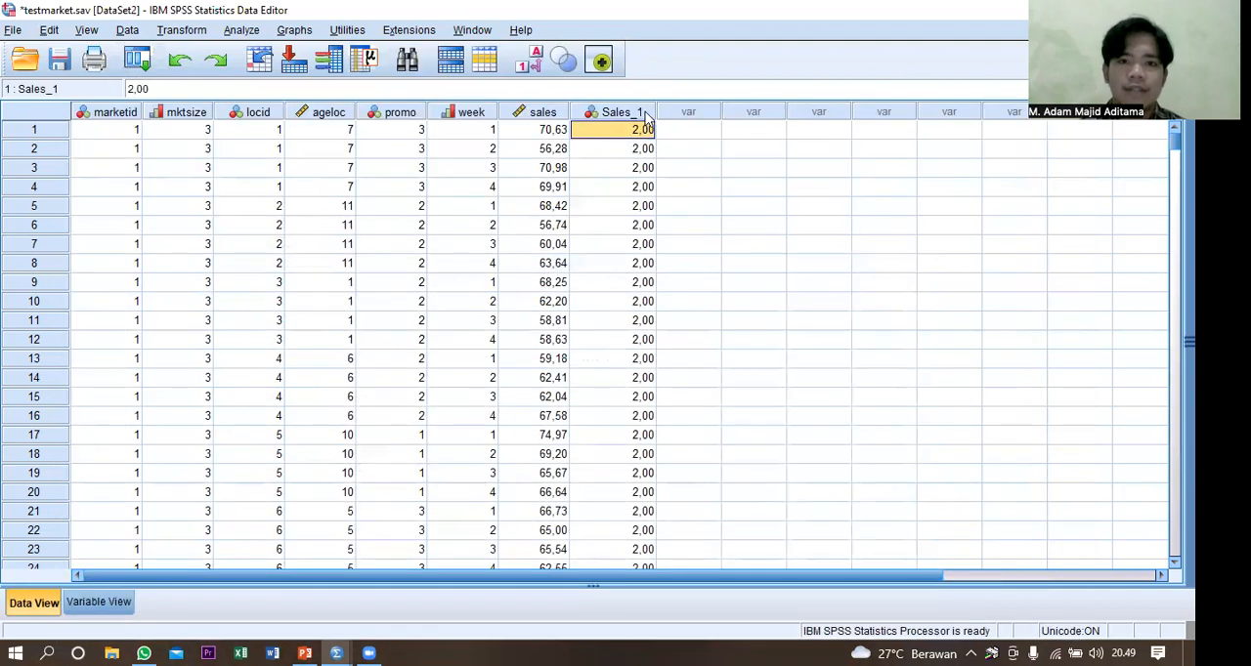
pyautogui.click(626, 206)
pyautogui.click(631, 264)
pyautogui.click(635, 167)
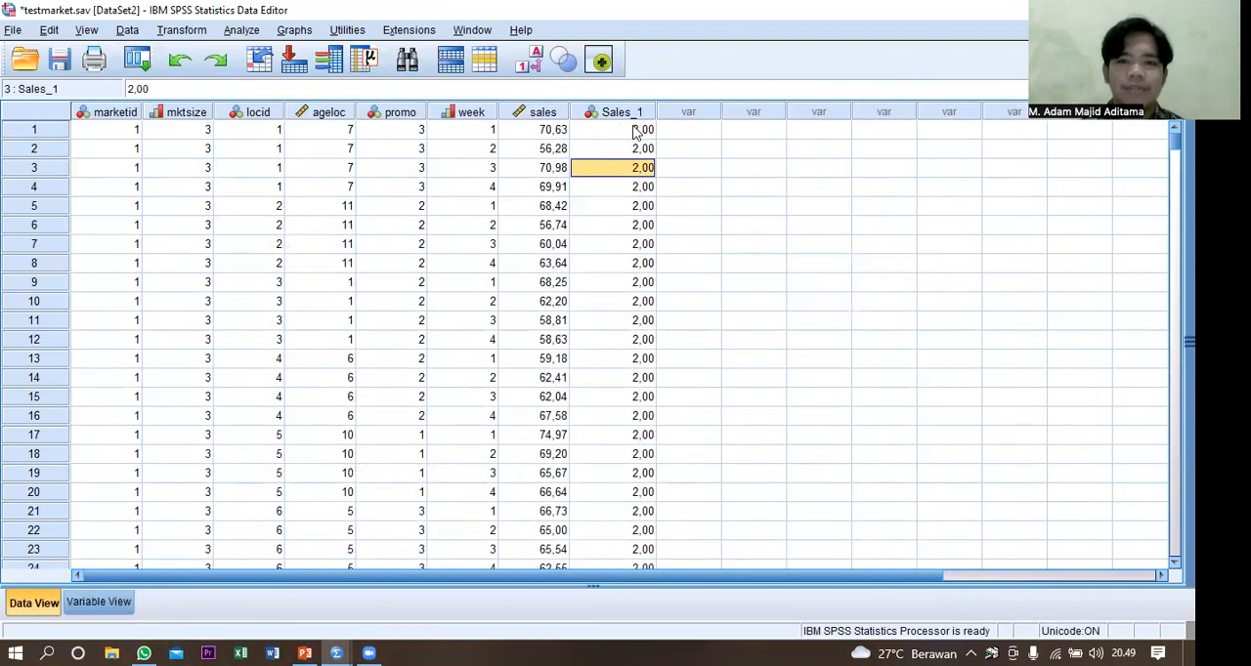
pyautogui.click(634, 130)
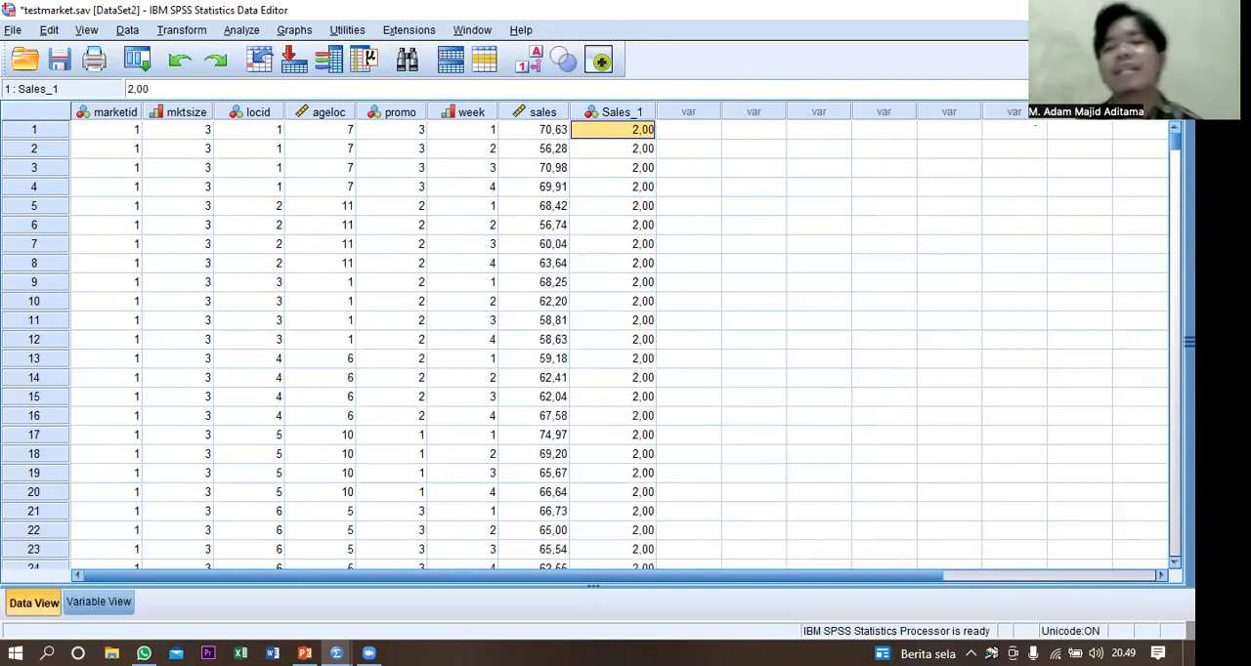
pyautogui.click(819, 226)
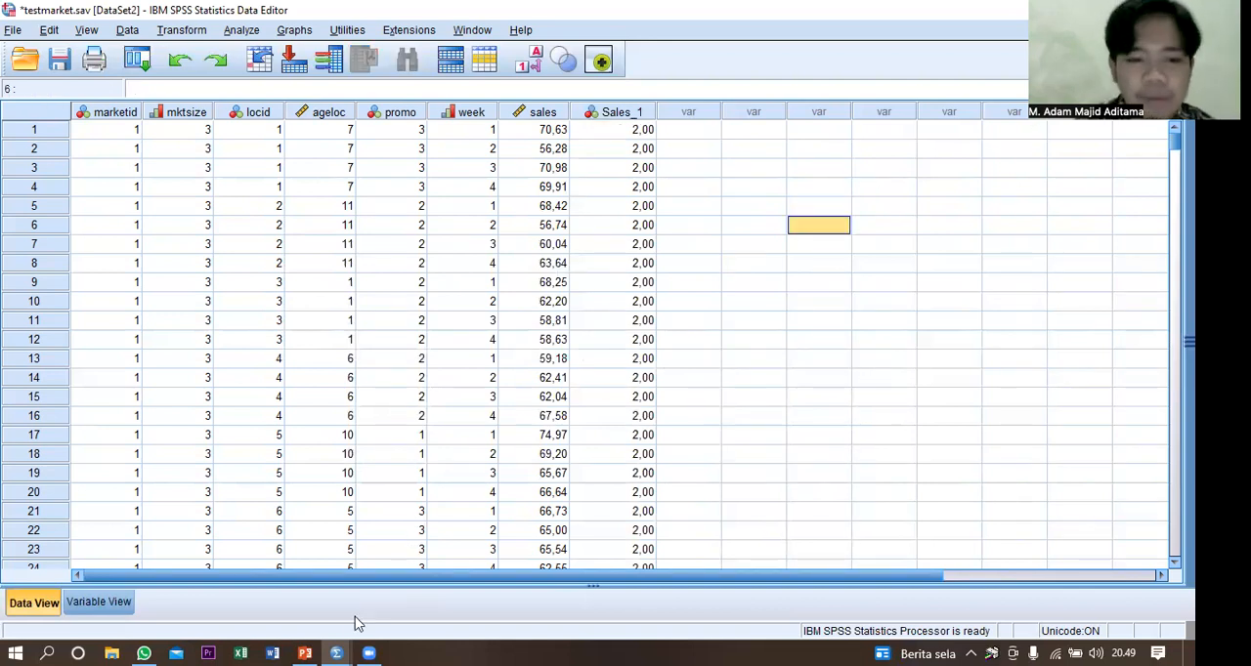
# Close the grades.sav dataset without saving its changes and return to the testmarket.sav data.
pyautogui.click(336, 653)
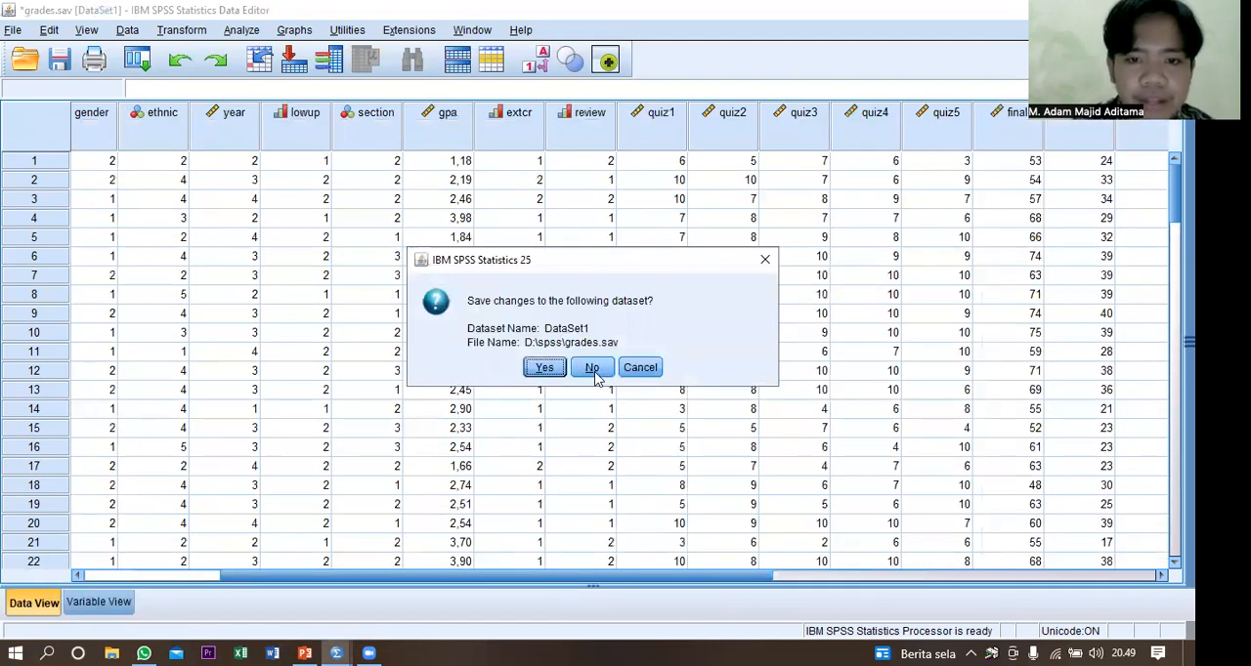
pyautogui.click(593, 368)
pyautogui.click(537, 415)
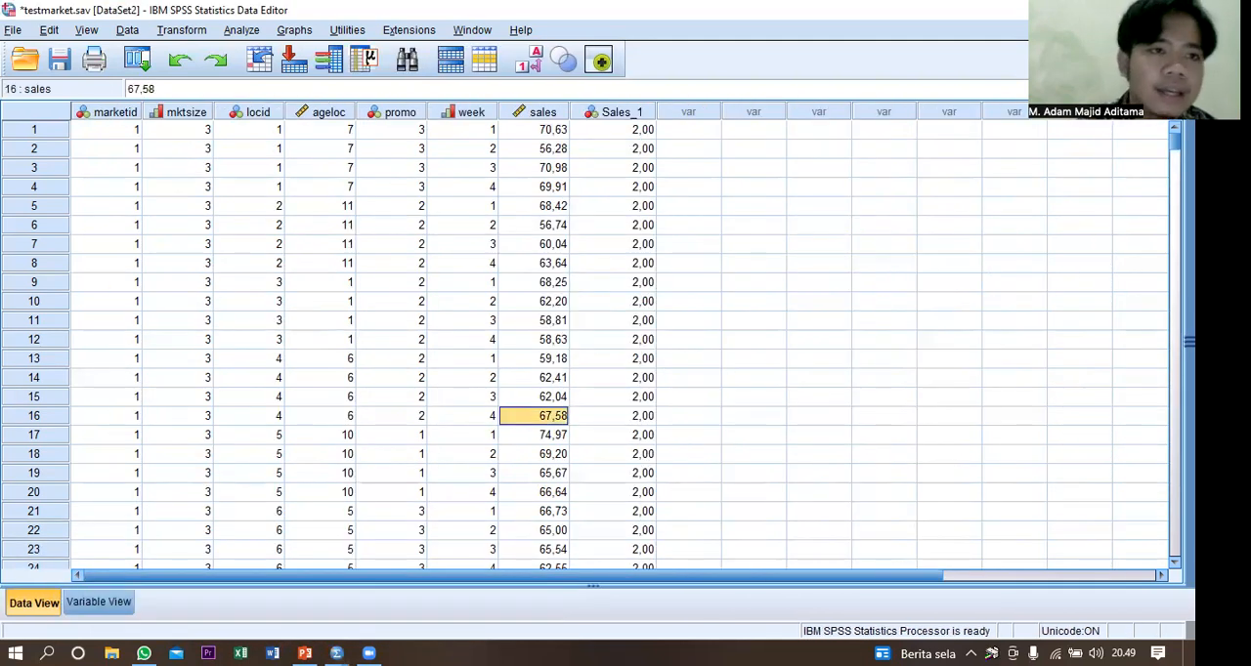
# Open the data file grades.sav from the spss folder.
pyautogui.click(15, 32)
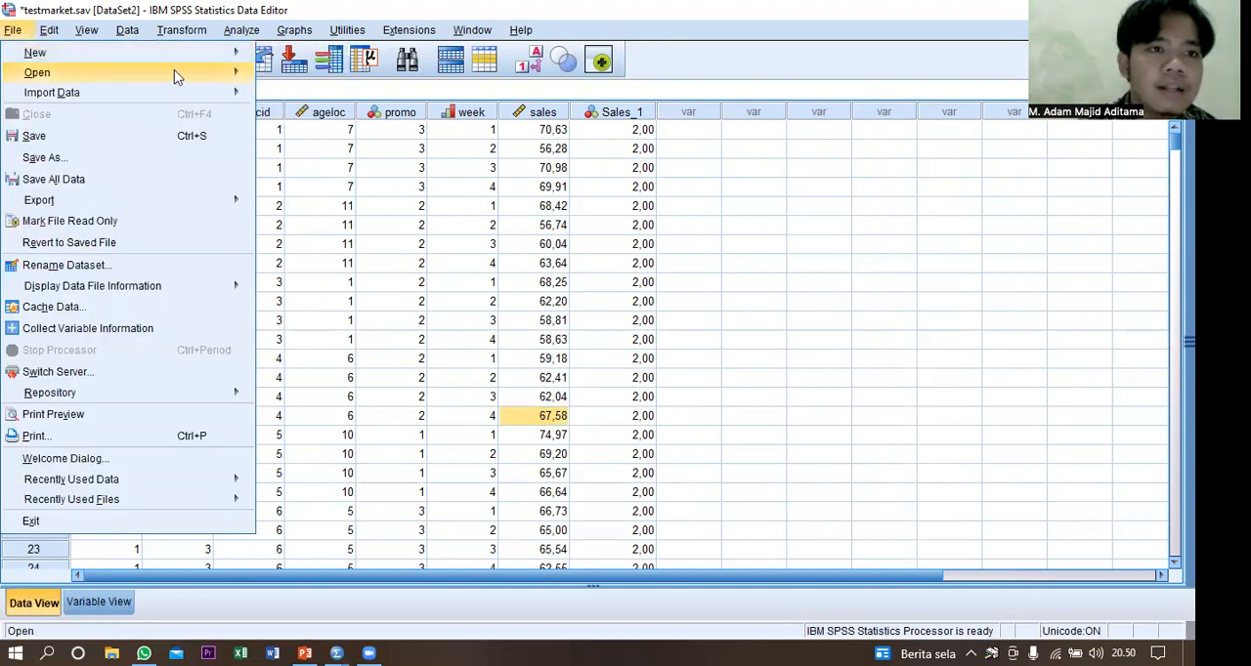
pyautogui.moveTo(174, 72)
pyautogui.click(283, 77)
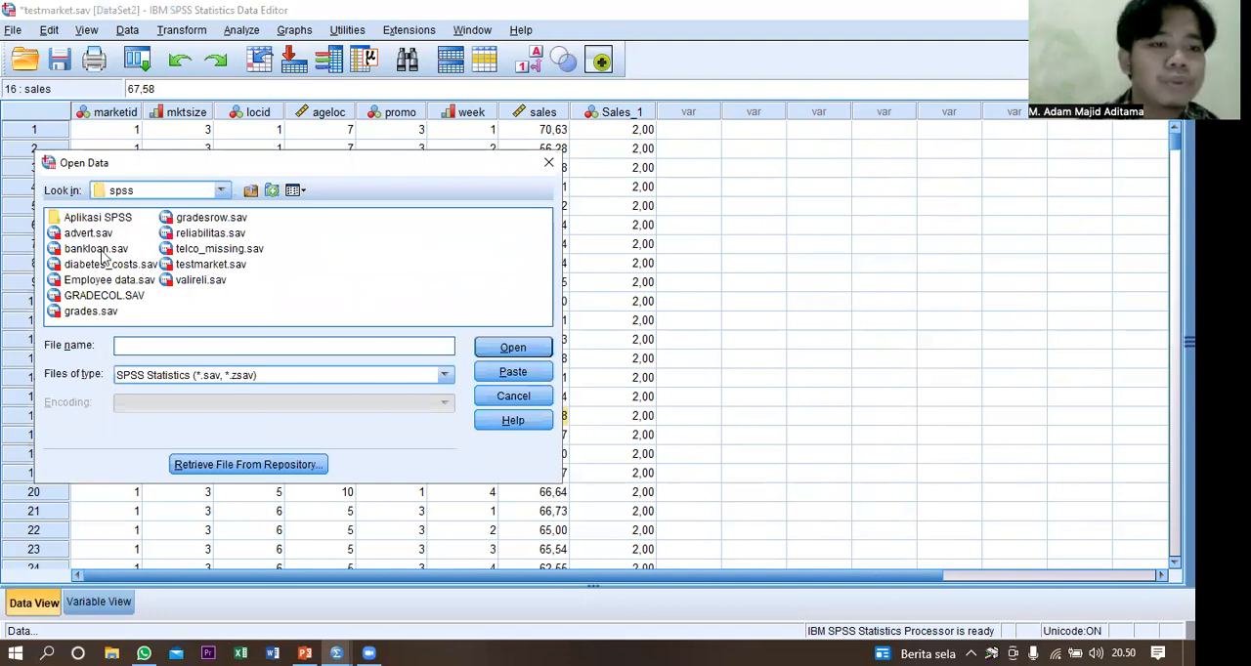
pyautogui.doubleClick(92, 312)
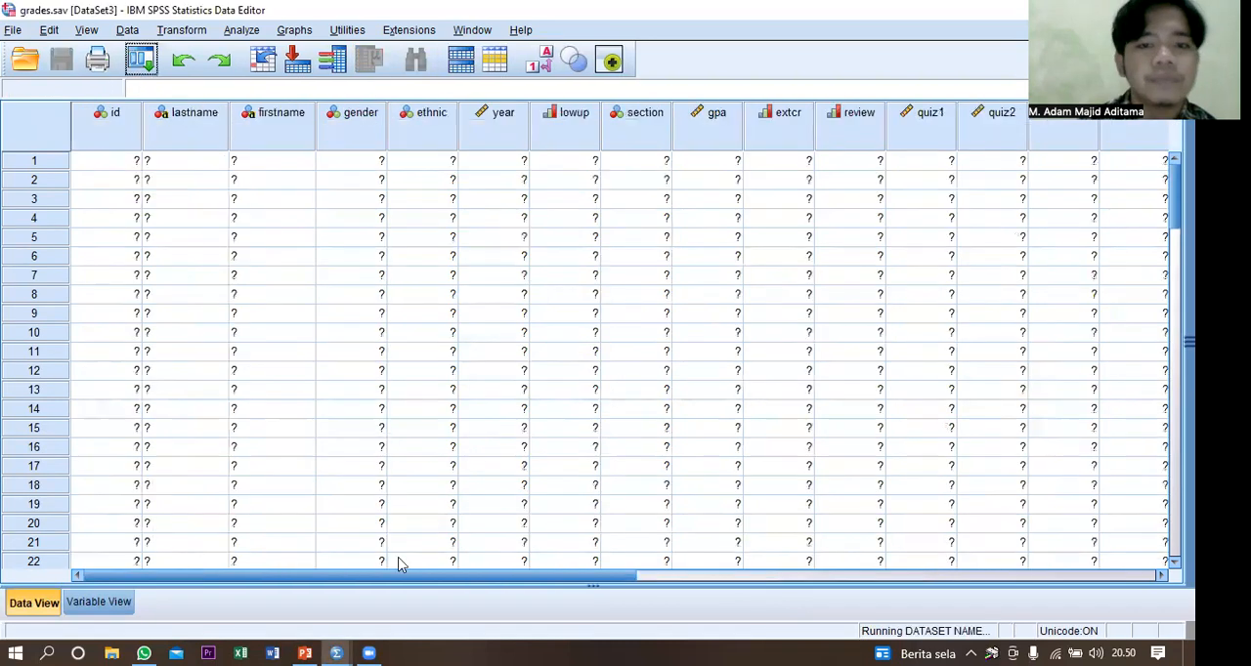
# Close the testmarket.sav dataset without saving its changes, leaving grades.sav open.
pyautogui.moveTo(342, 649)
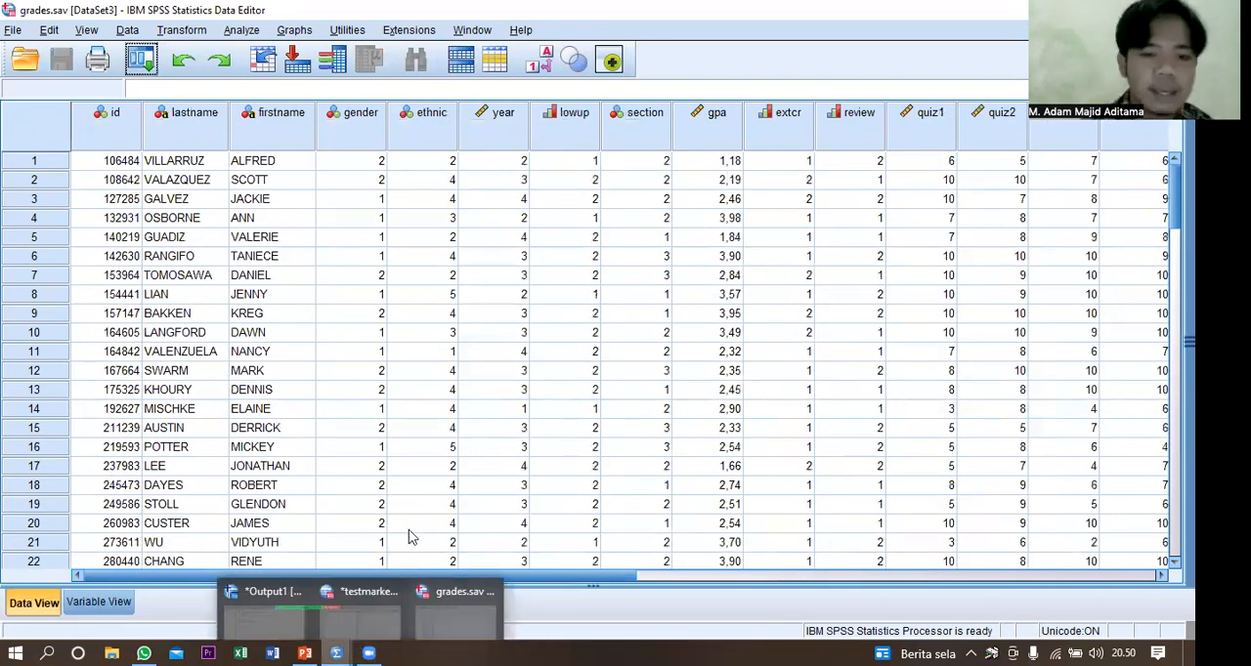
pyautogui.click(417, 528)
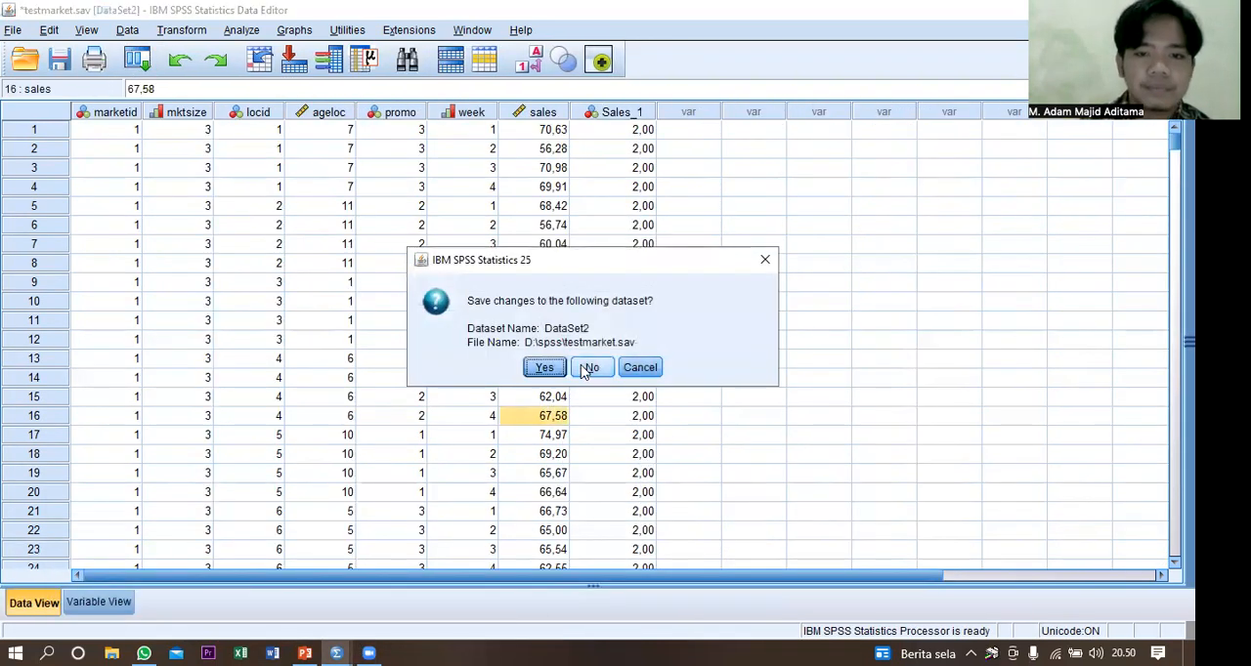
pyautogui.click(587, 369)
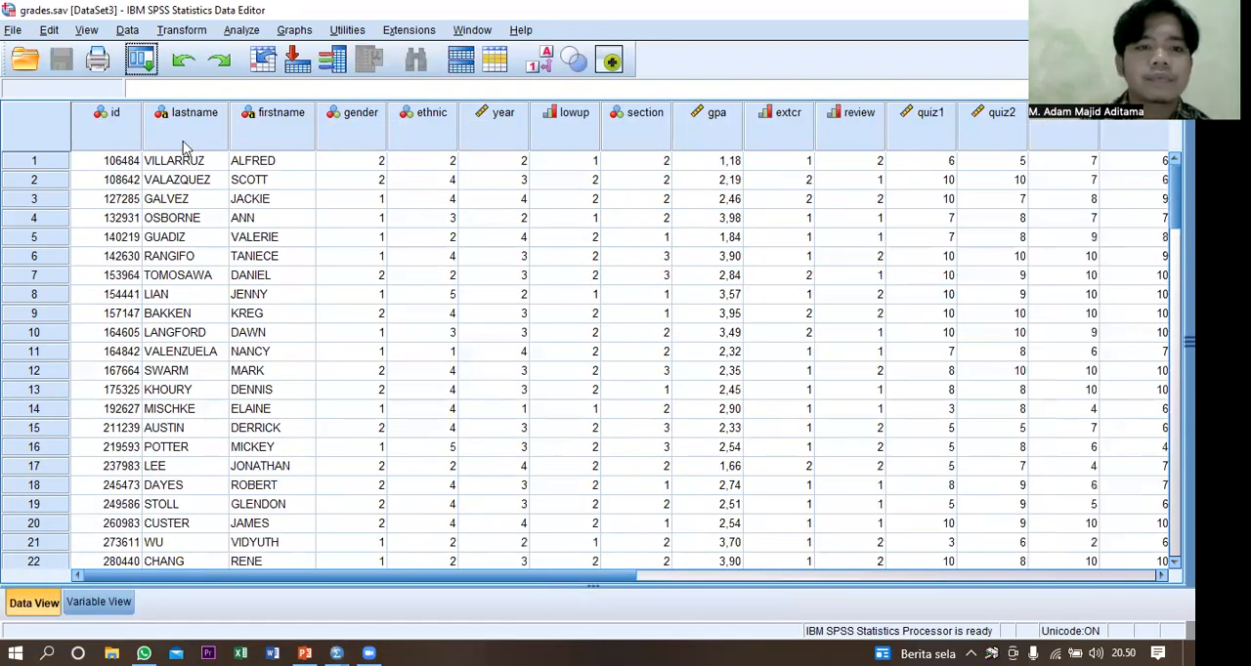
# Open the data file gradesrow.sav from the spss folder alongside grades.sav.
pyautogui.click(11, 31)
pyautogui.moveTo(79, 73)
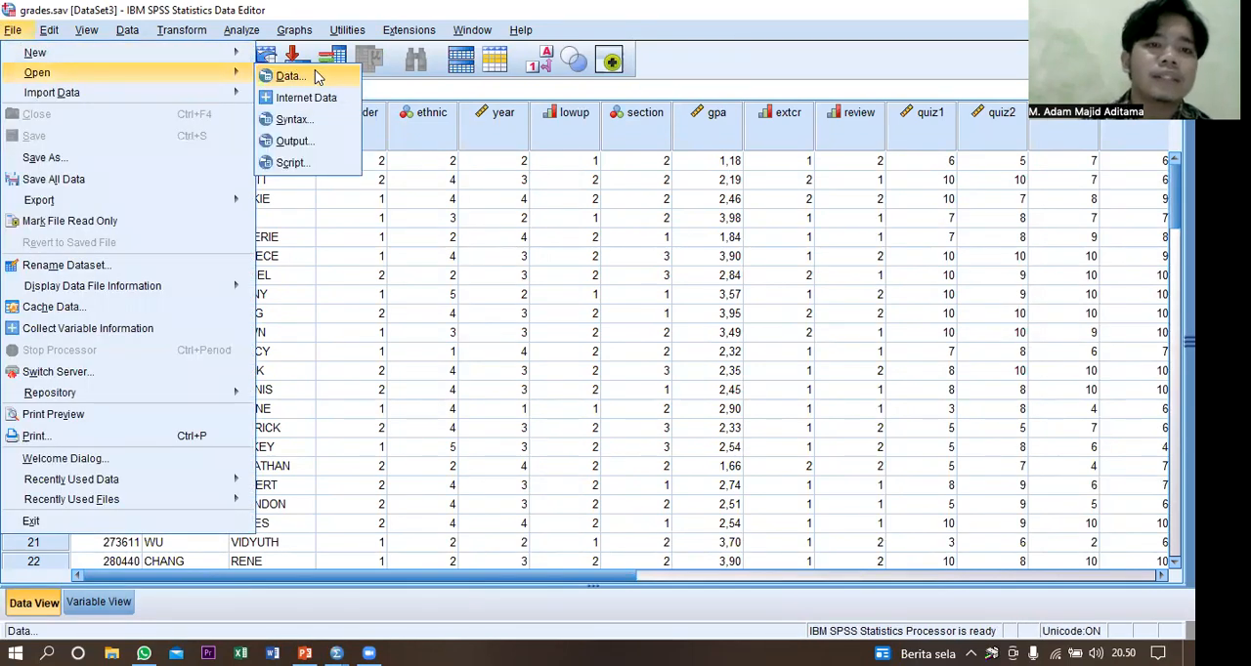
pyautogui.click(289, 77)
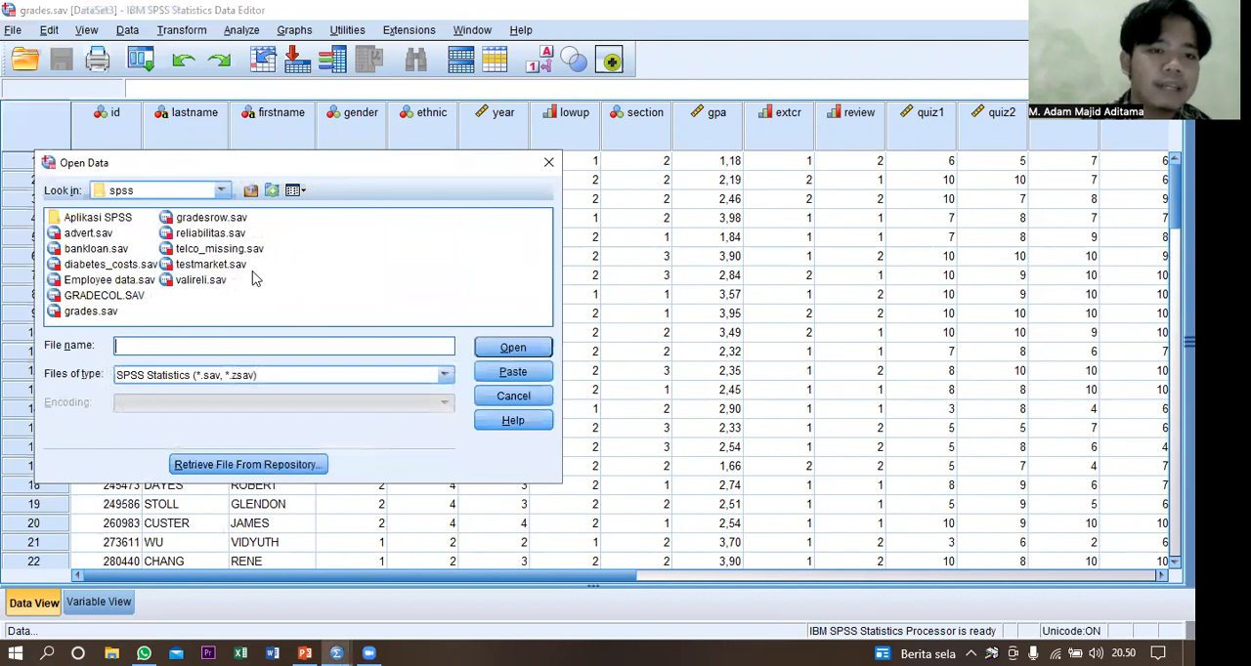
pyautogui.click(215, 219)
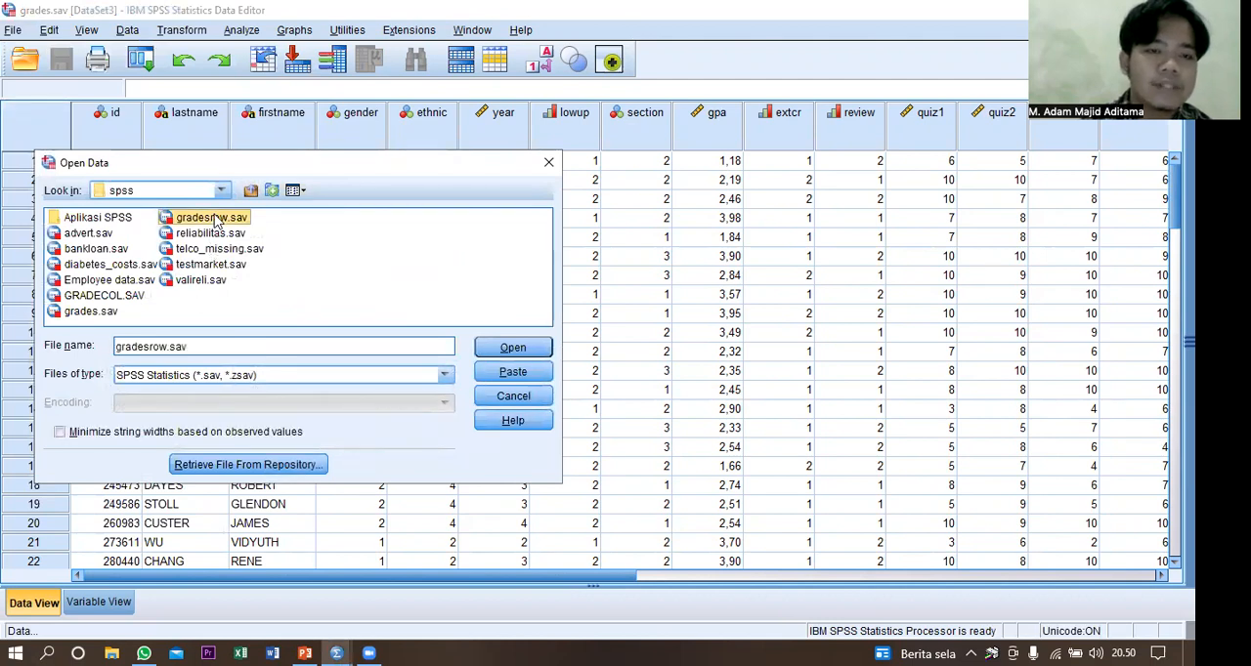
pyautogui.doubleClick(215, 218)
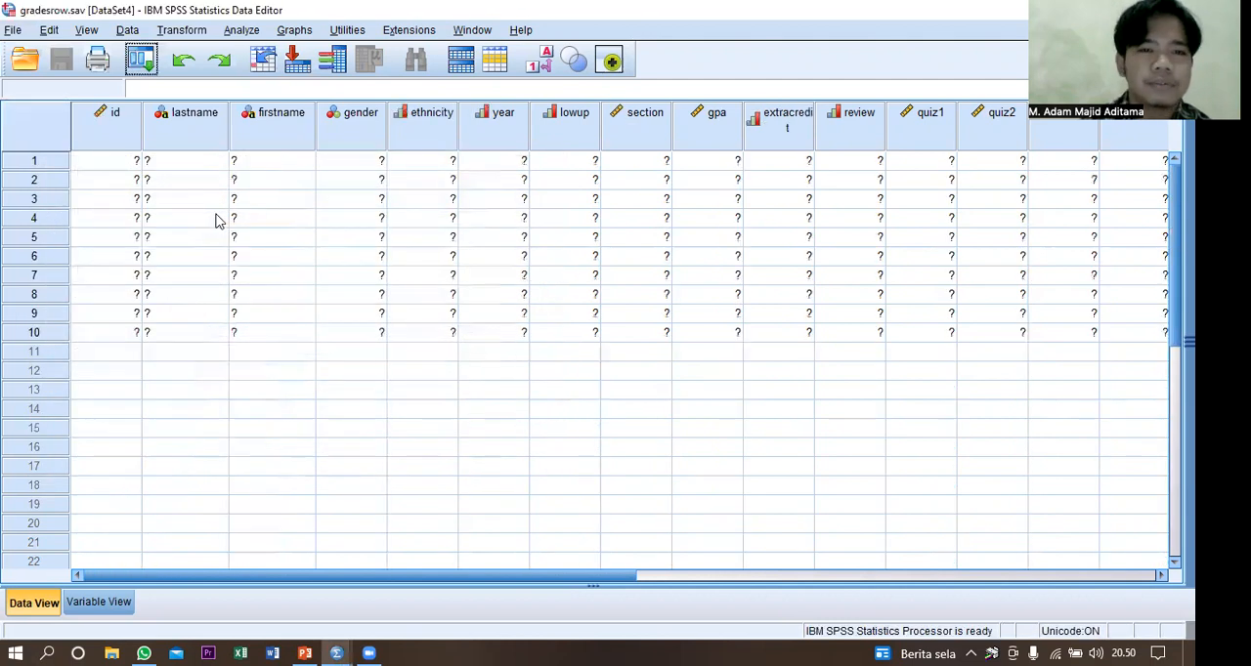
pyautogui.click(311, 201)
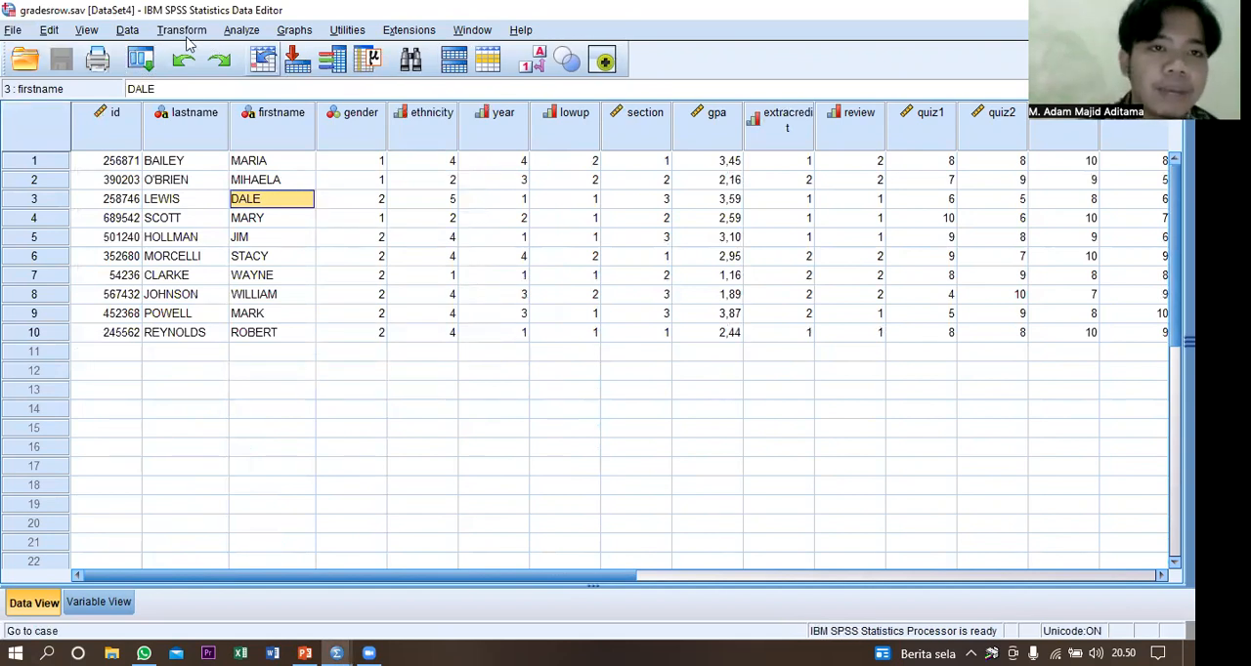
# Merge the cases of the open dataset grades.sav into gradesrow.sav with Add Cases, keeping the default variable pairing.
pyautogui.click(128, 31)
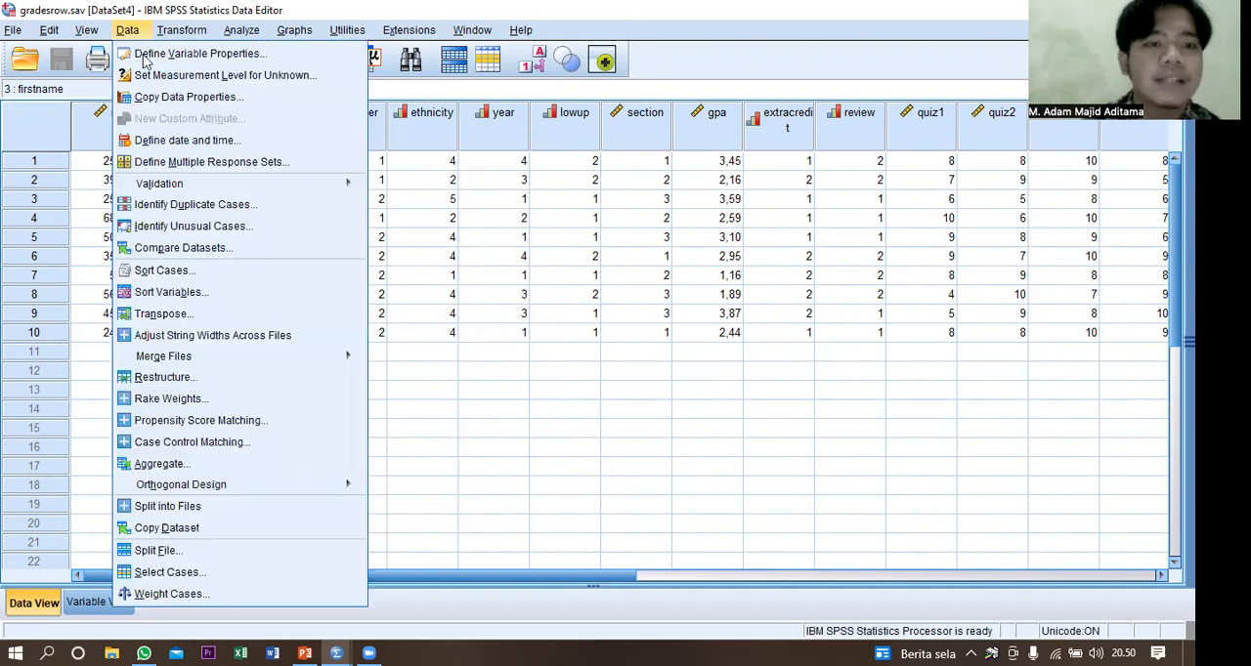
pyautogui.moveTo(219, 358)
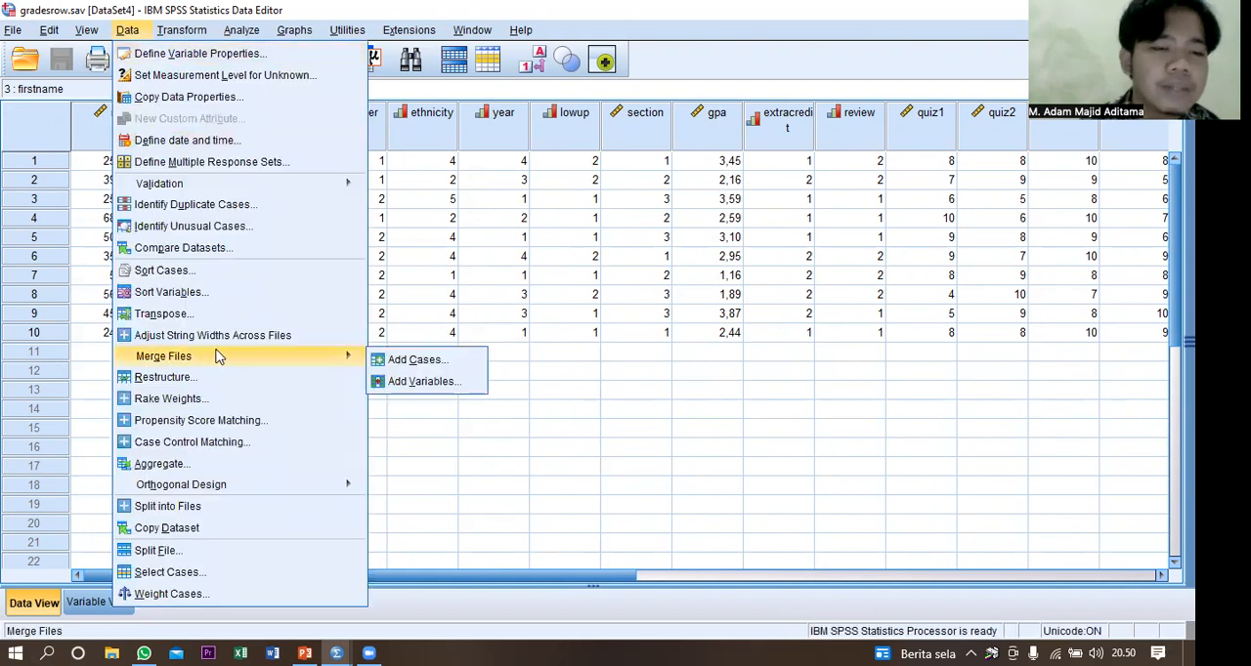
pyautogui.click(417, 361)
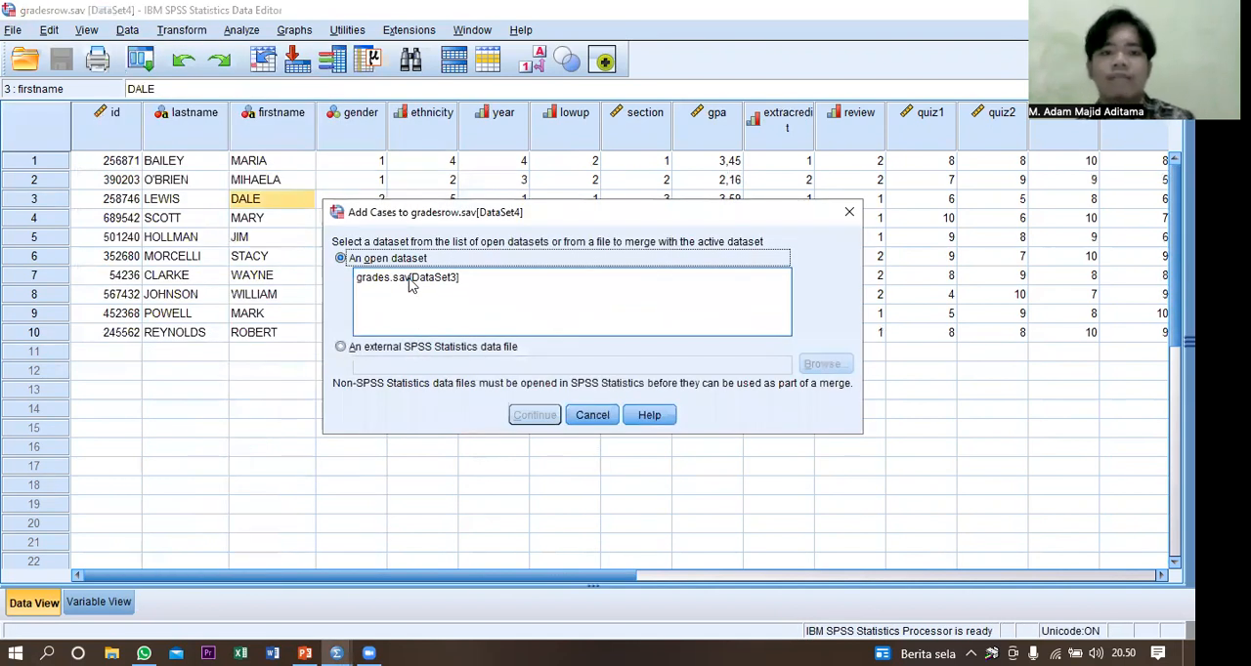
pyautogui.click(411, 279)
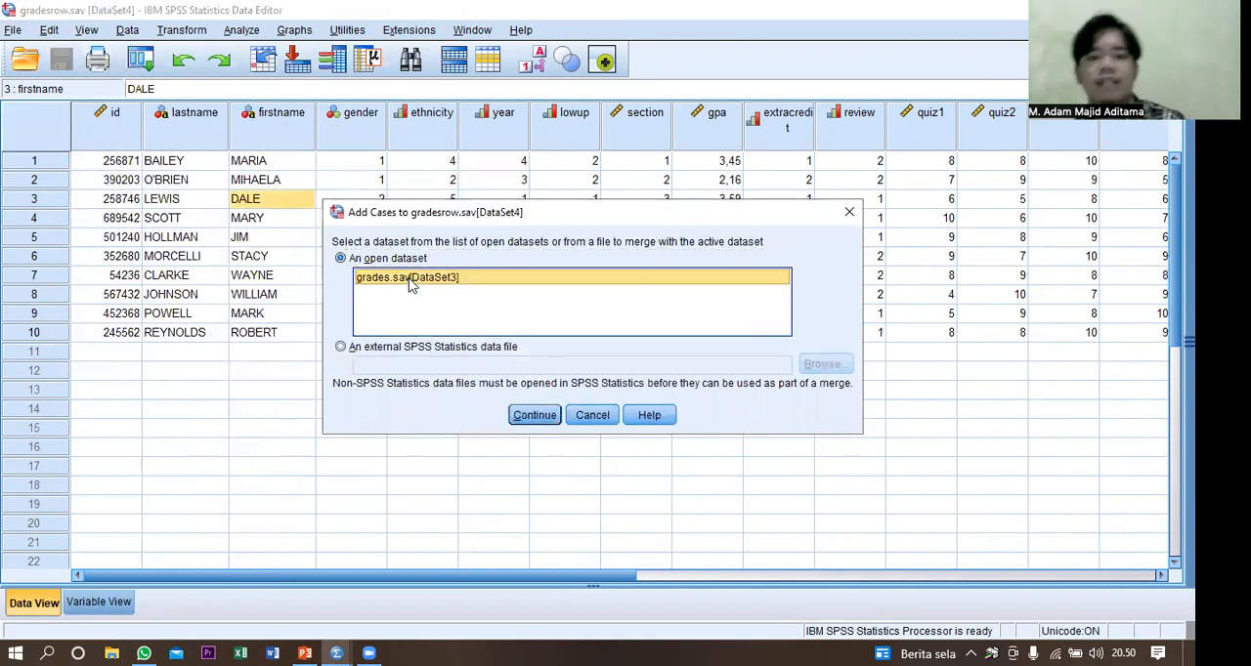
pyautogui.click(528, 416)
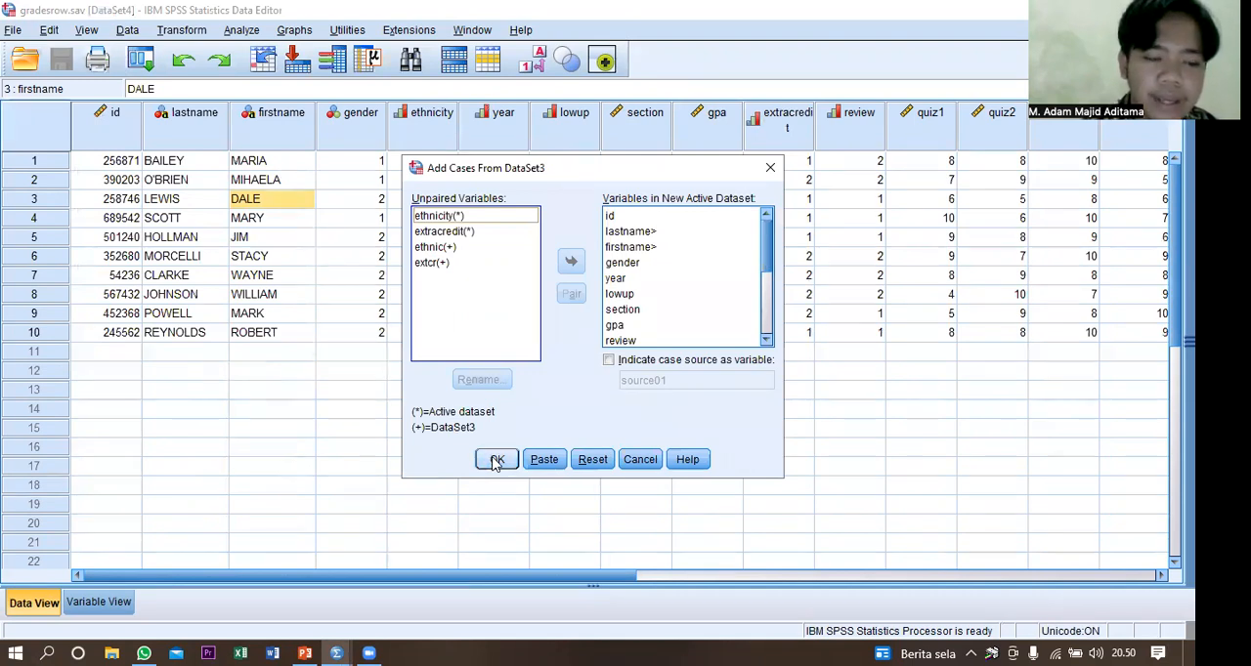
pyautogui.click(496, 462)
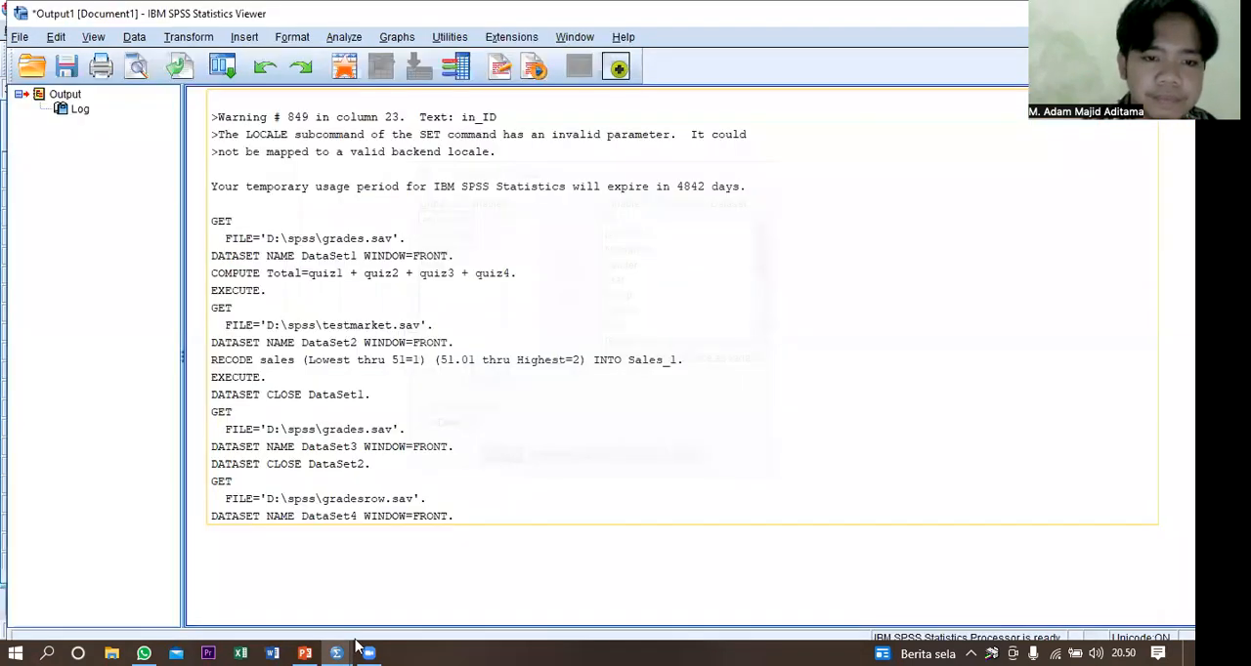
# Switch from the output window to the gradesrow.sav data and review the merged cases around row 10.
pyautogui.click(338, 652)
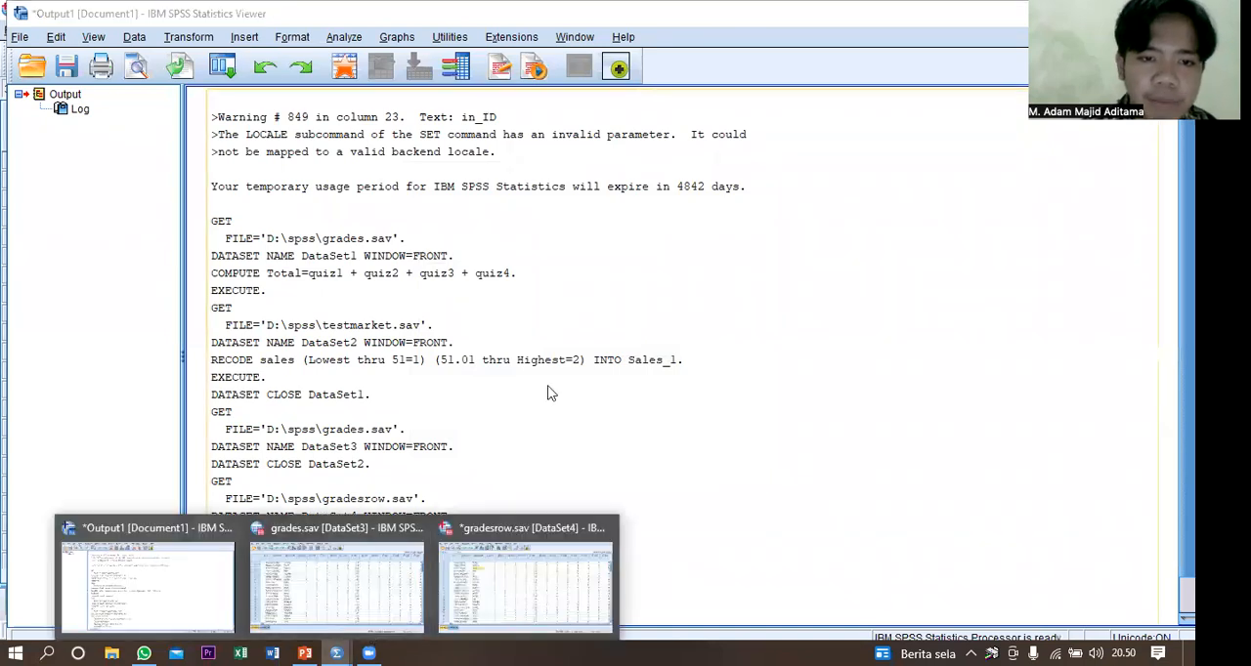
pyautogui.click(547, 393)
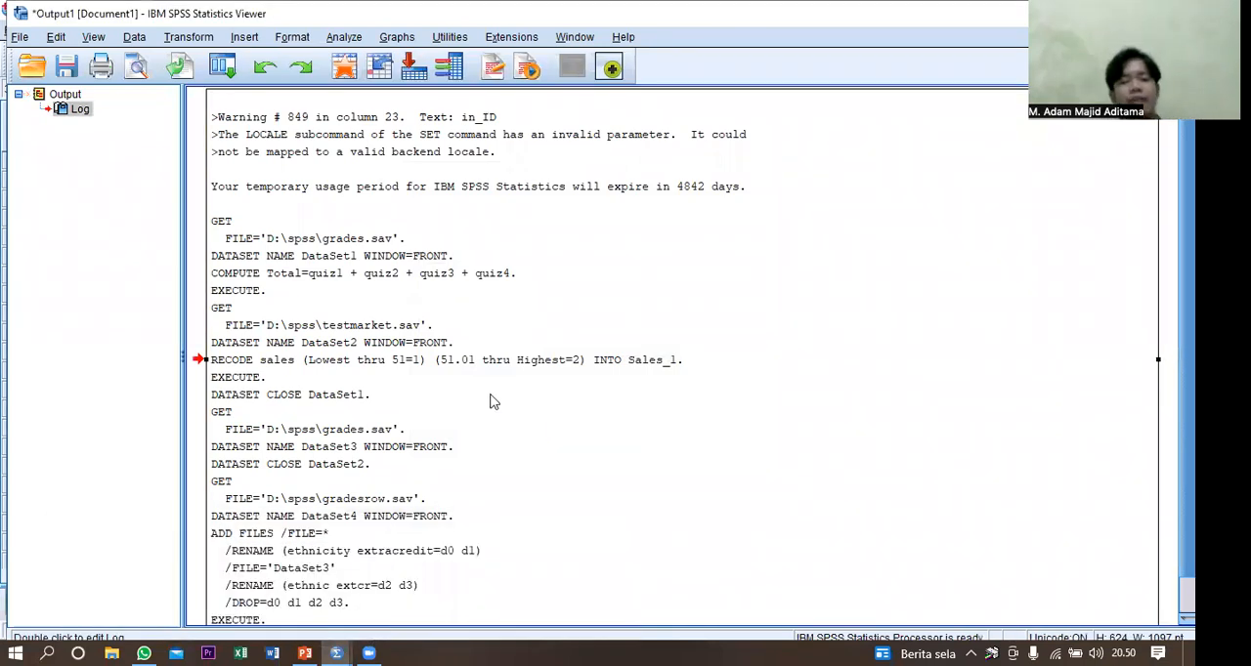
pyautogui.click(336, 652)
pyautogui.click(478, 598)
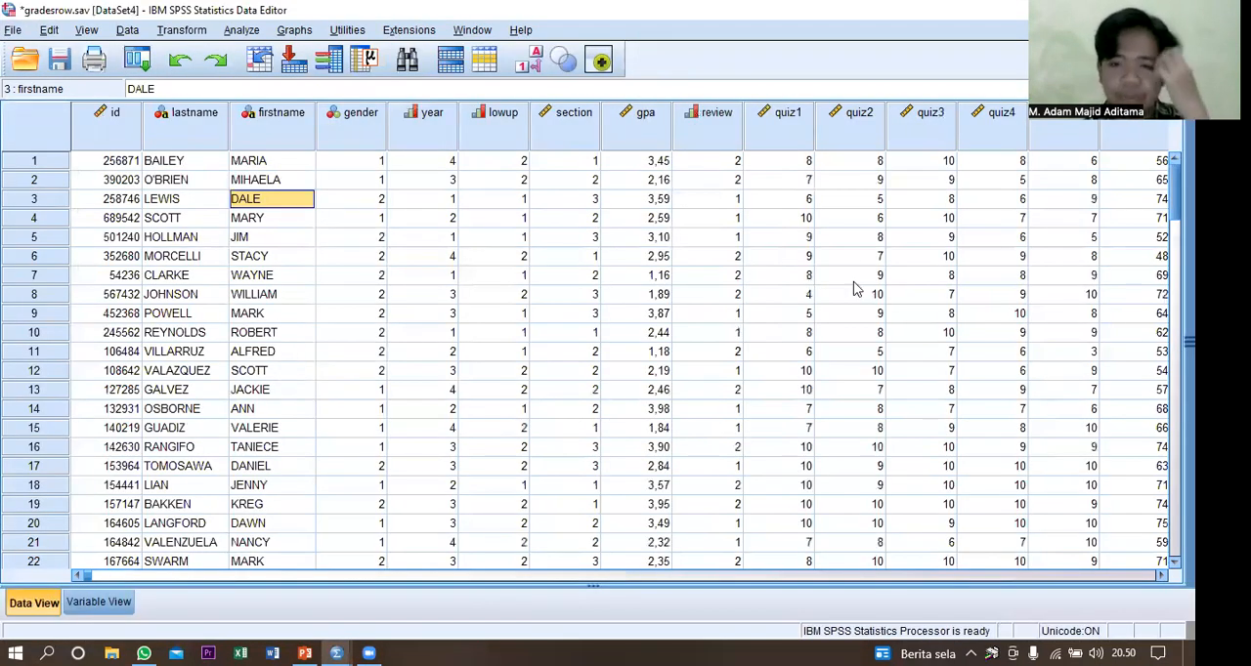
pyautogui.click(842, 333)
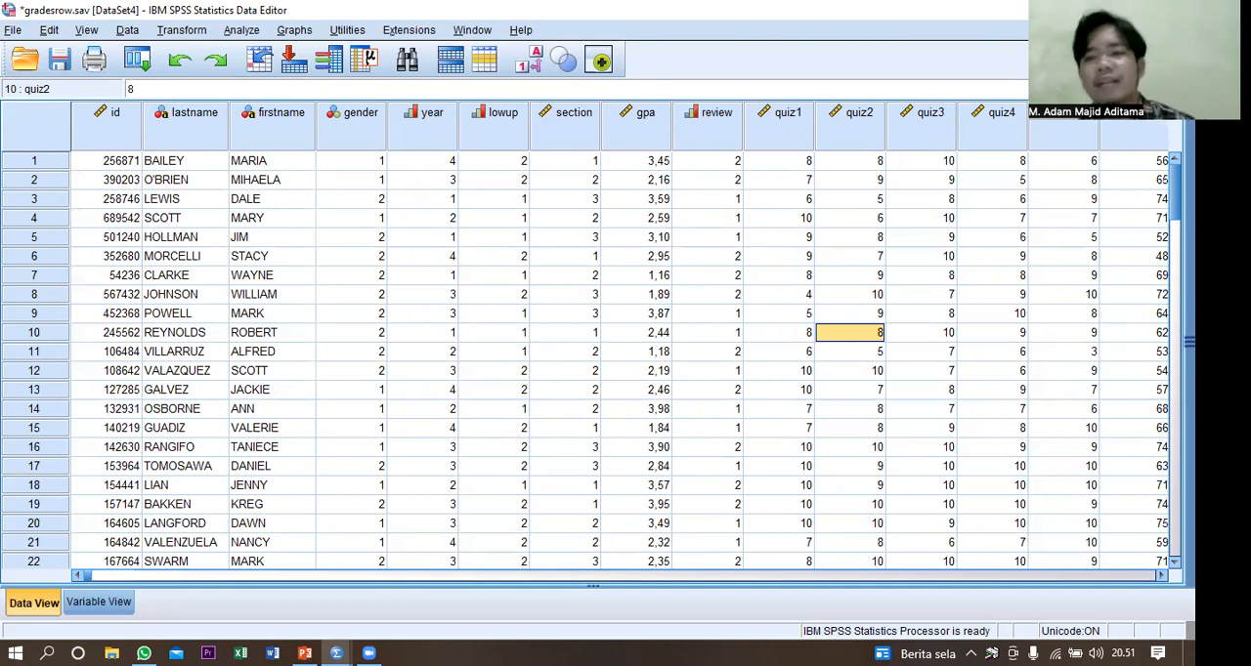
# Close the gradesrow.sav dataset without saving the merged cases.
pyautogui.click(1174, 9)
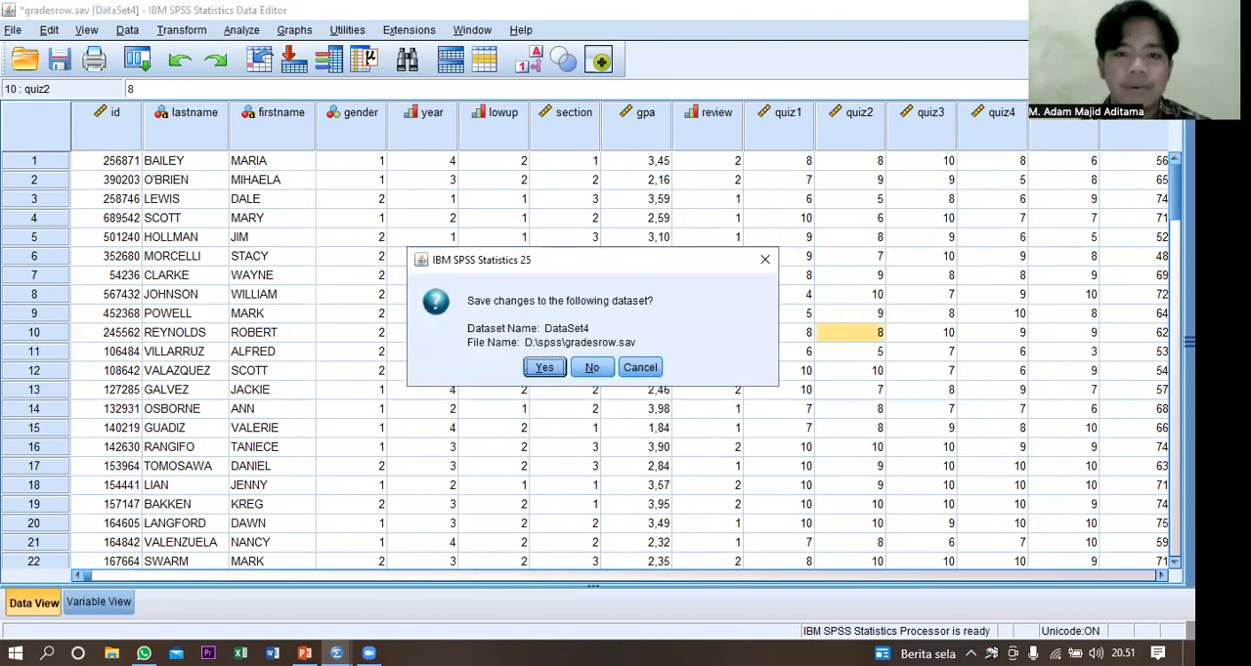
pyautogui.click(591, 368)
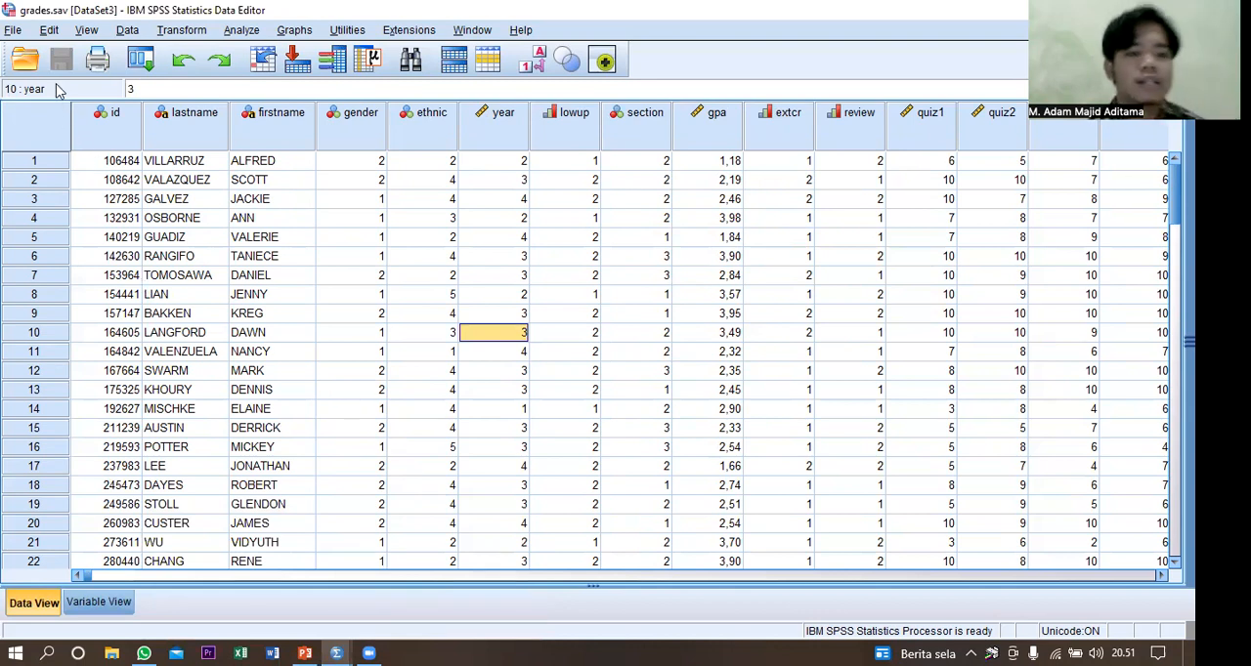
# Open the data file GRADECOL.SAV from the spss folder.
pyautogui.click(12, 30)
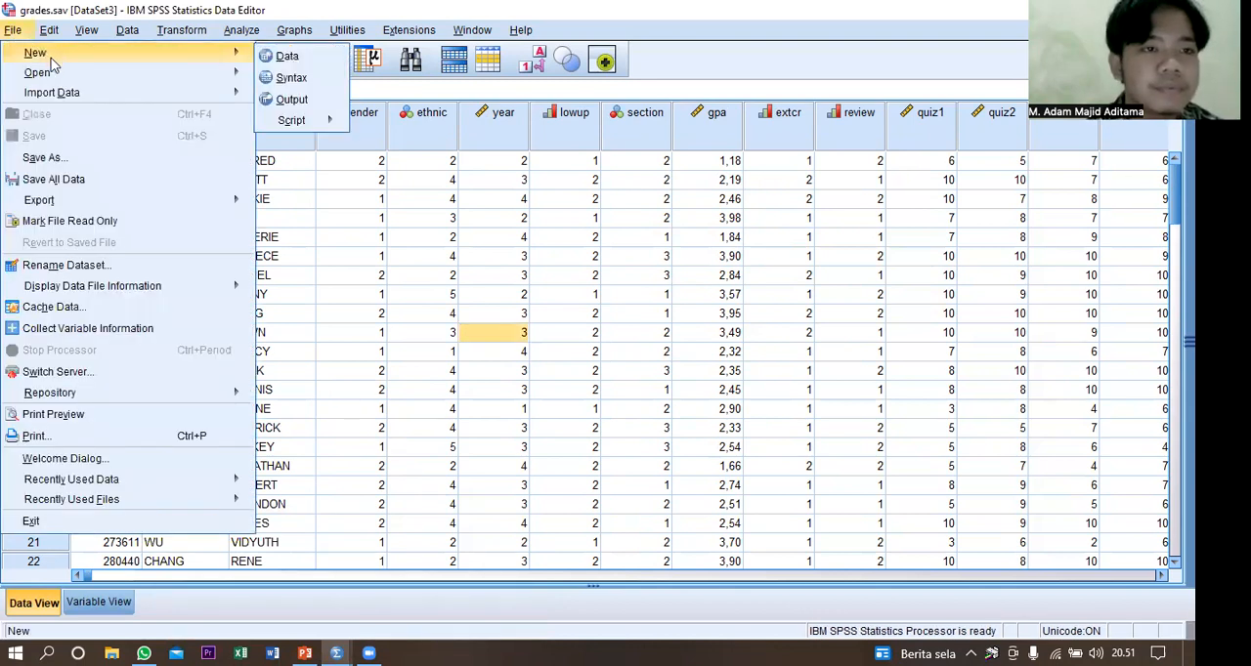
pyautogui.moveTo(67, 72)
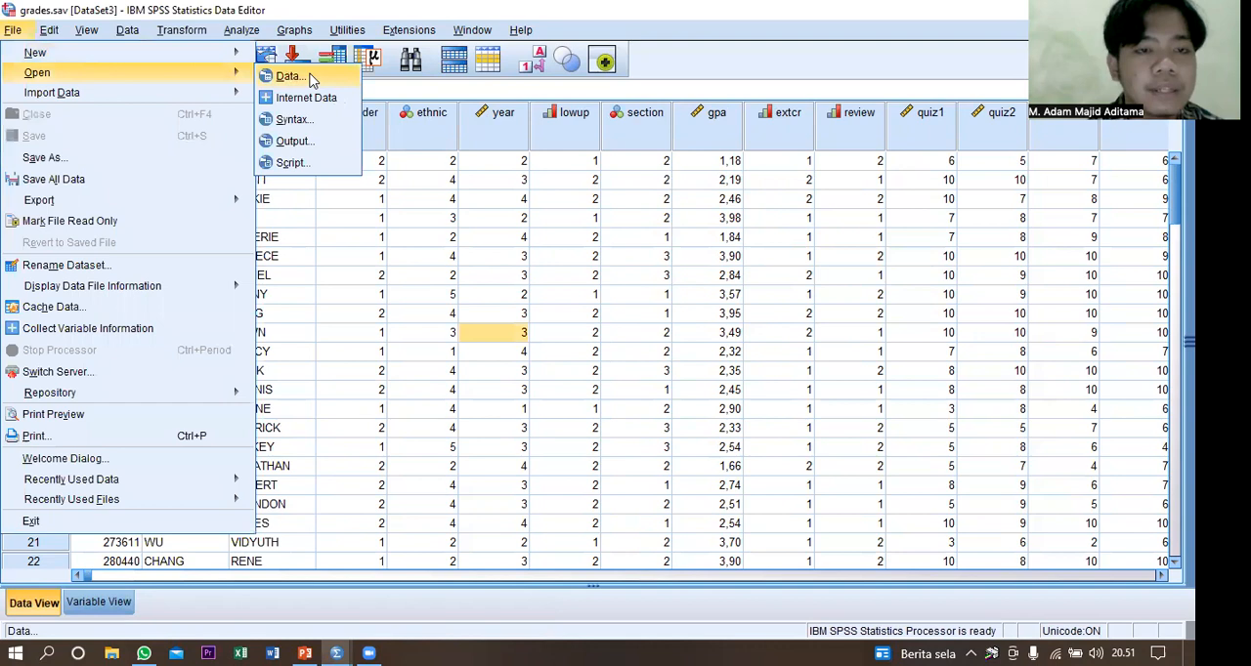
pyautogui.click(312, 81)
pyautogui.click(128, 298)
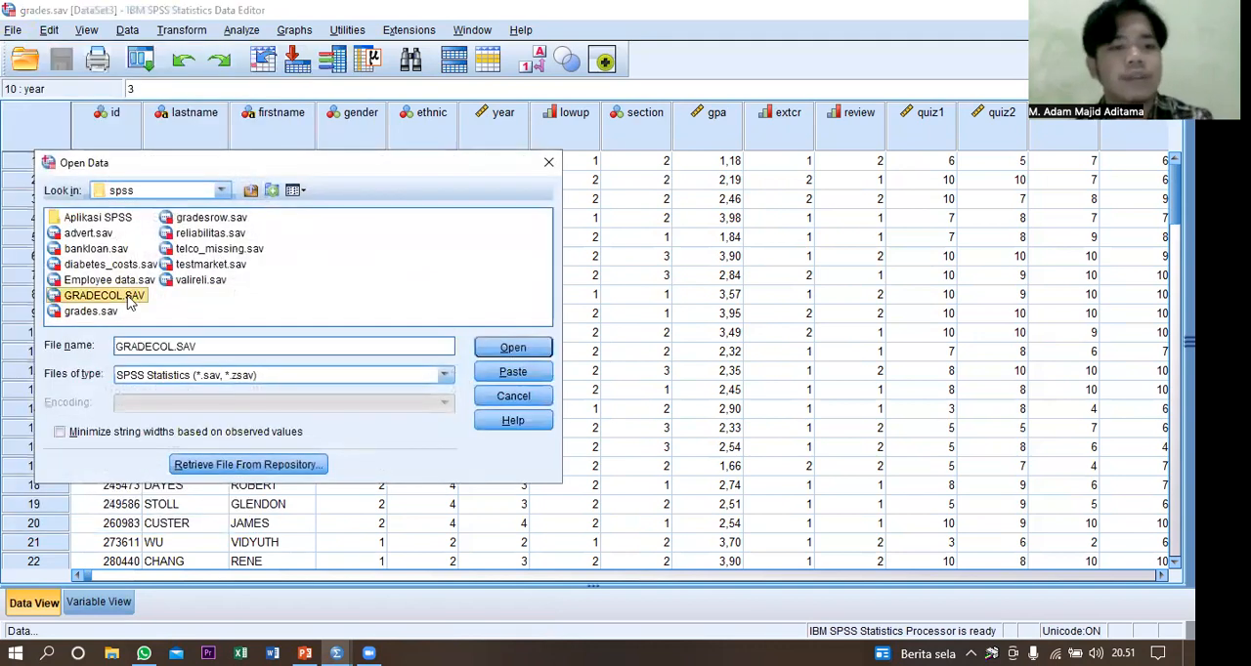
pyautogui.doubleClick(128, 298)
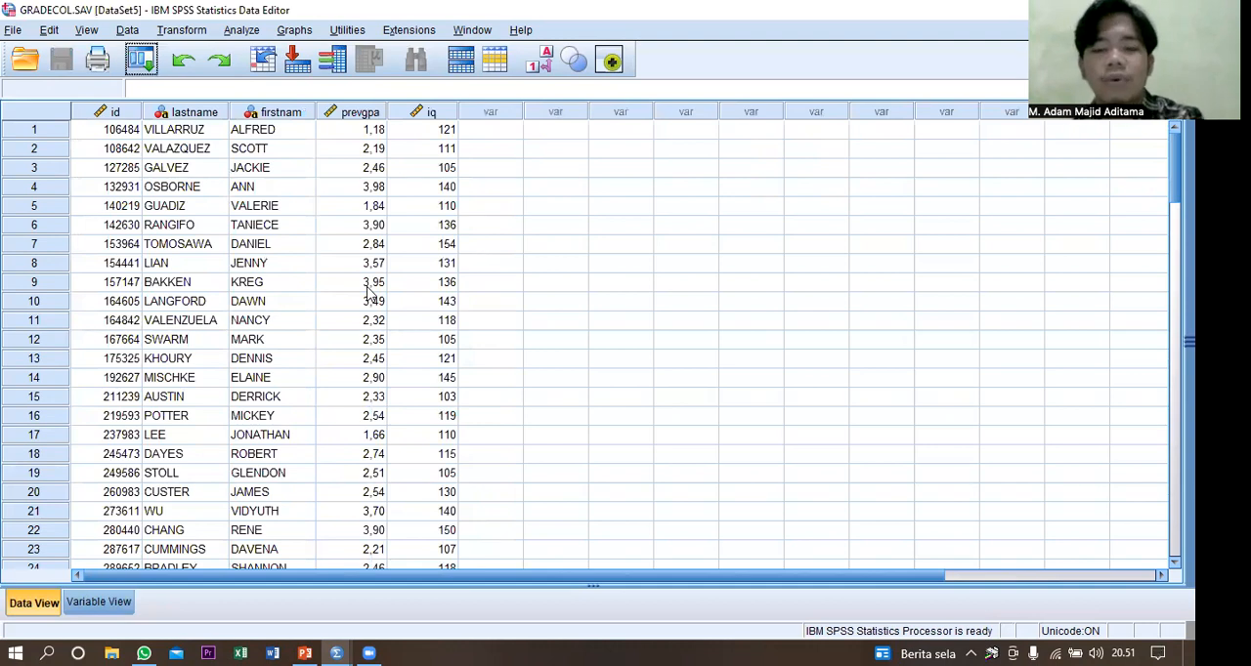
# Merge the open dataset grades.sav into GRADECOL.SAV with Add Variables, one-to-one based on the key variables id and lastname.
pyautogui.click(128, 30)
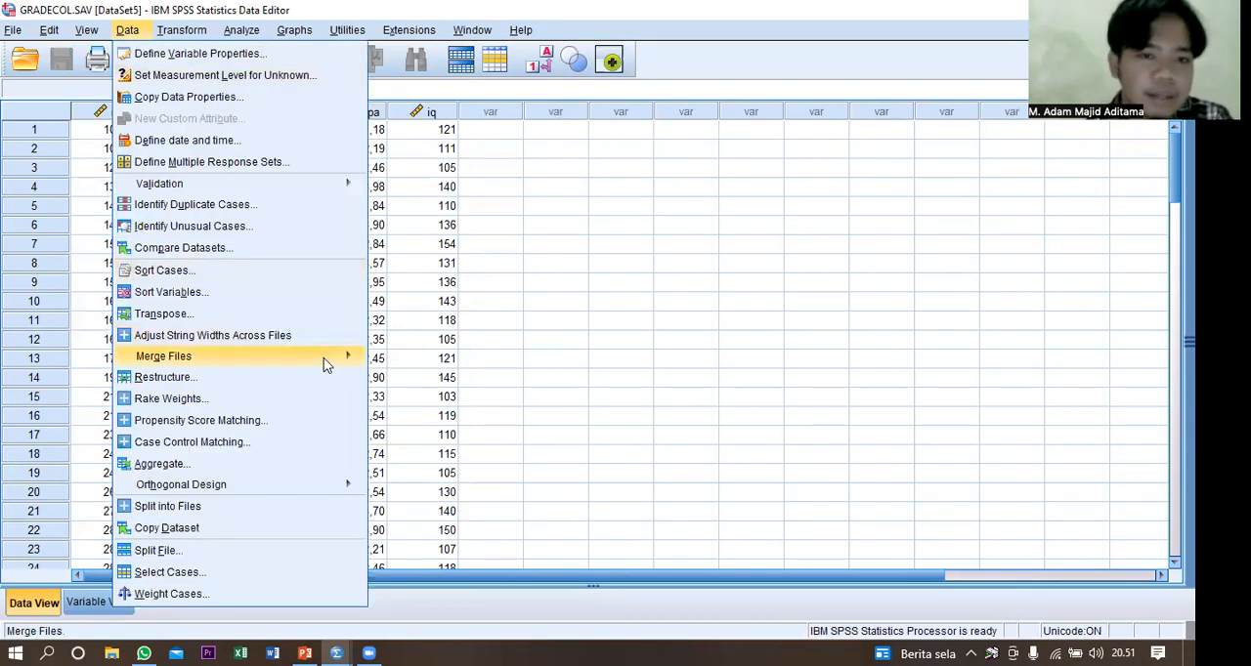
pyautogui.moveTo(324, 358)
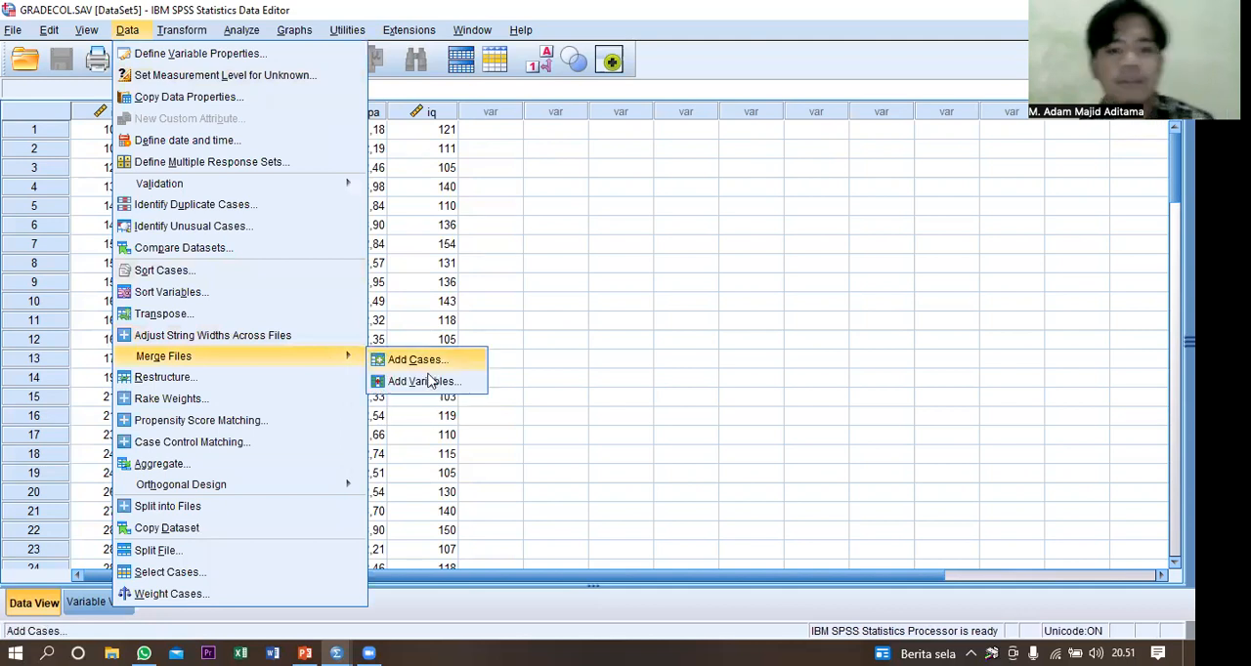
pyautogui.click(423, 381)
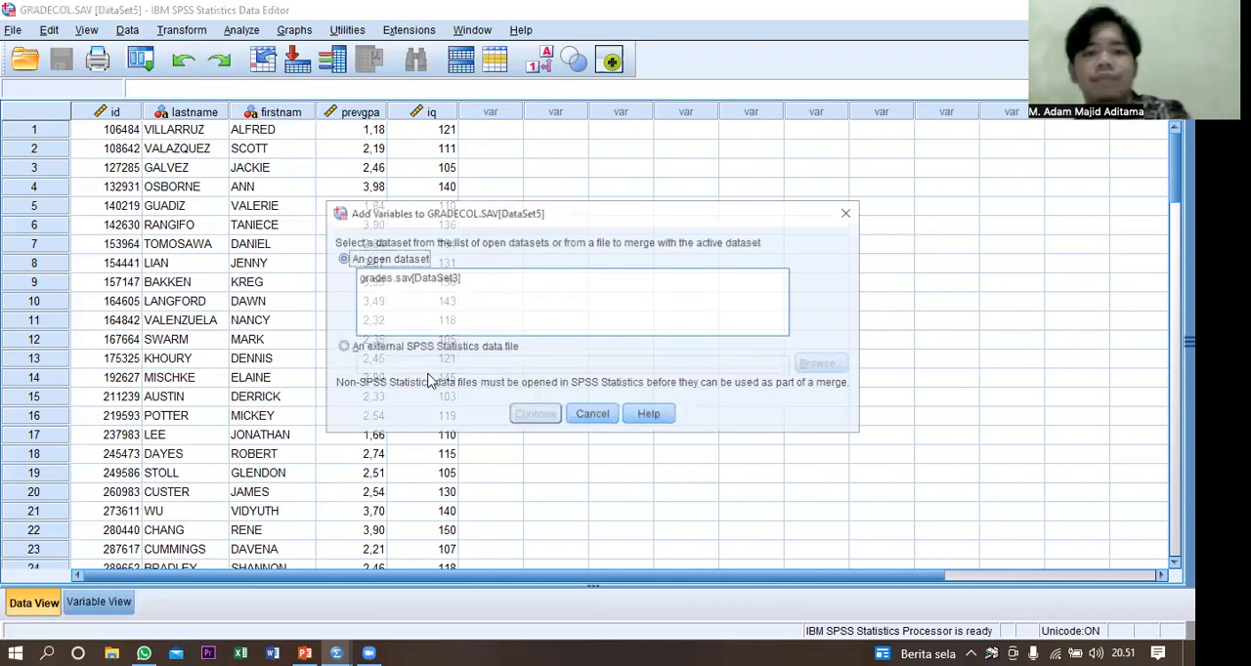
pyautogui.click(465, 283)
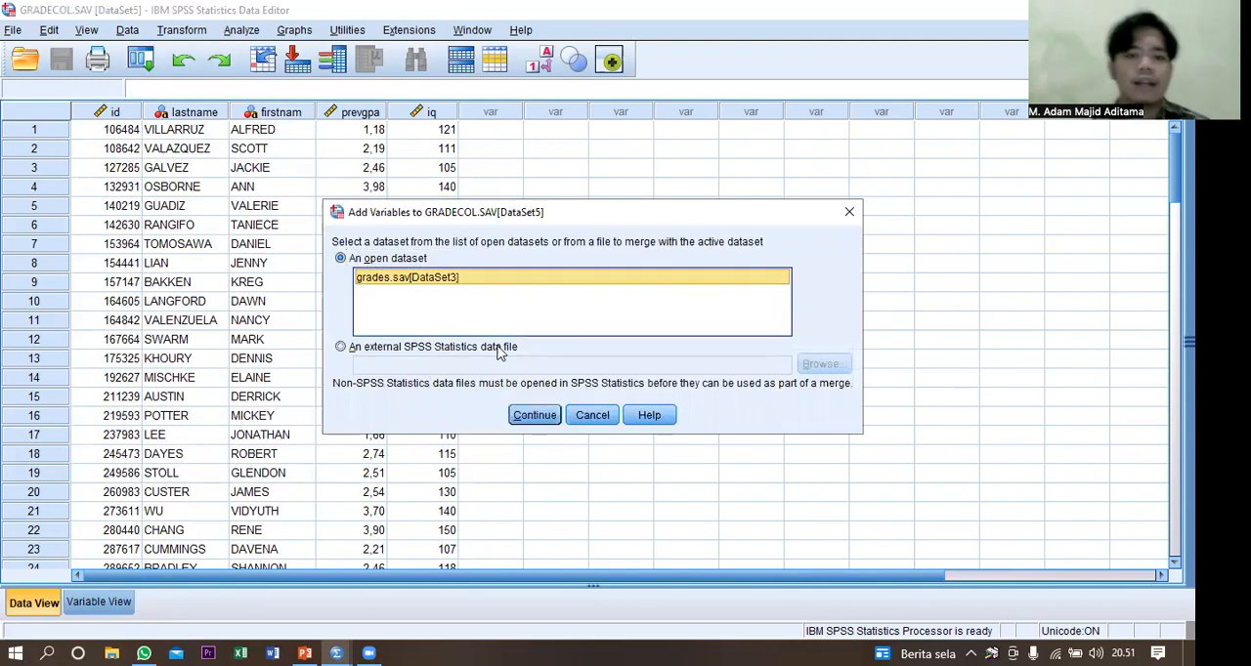
pyautogui.click(535, 415)
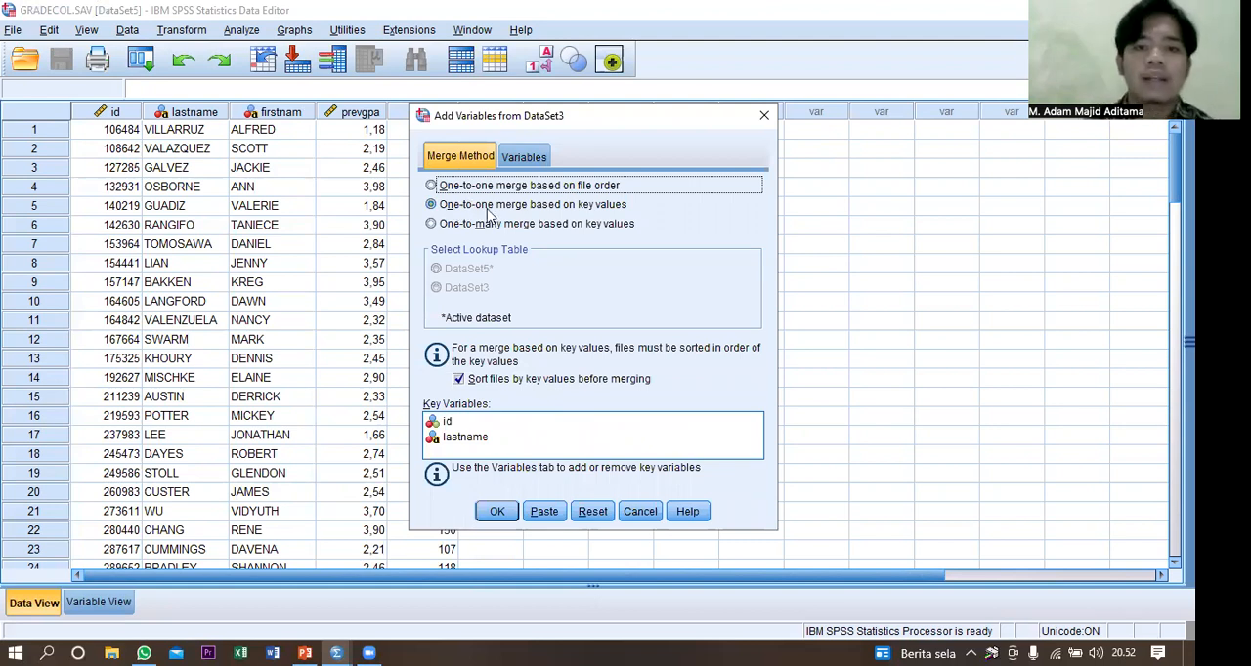
pyautogui.click(524, 157)
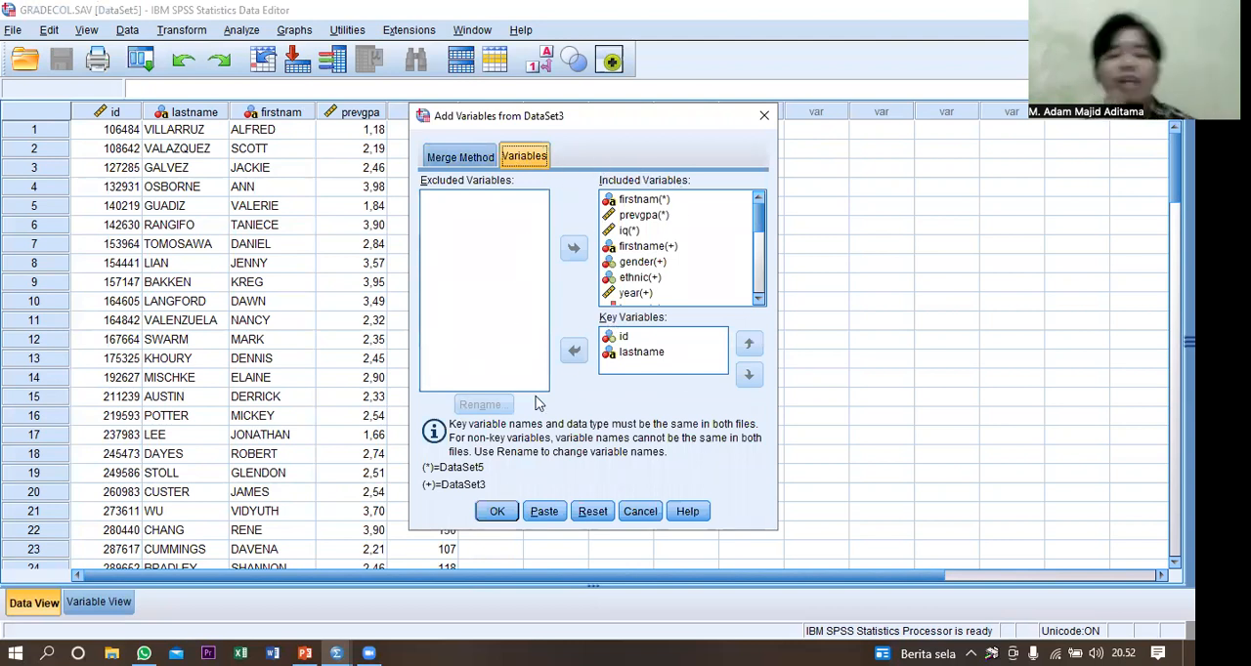
pyautogui.click(496, 515)
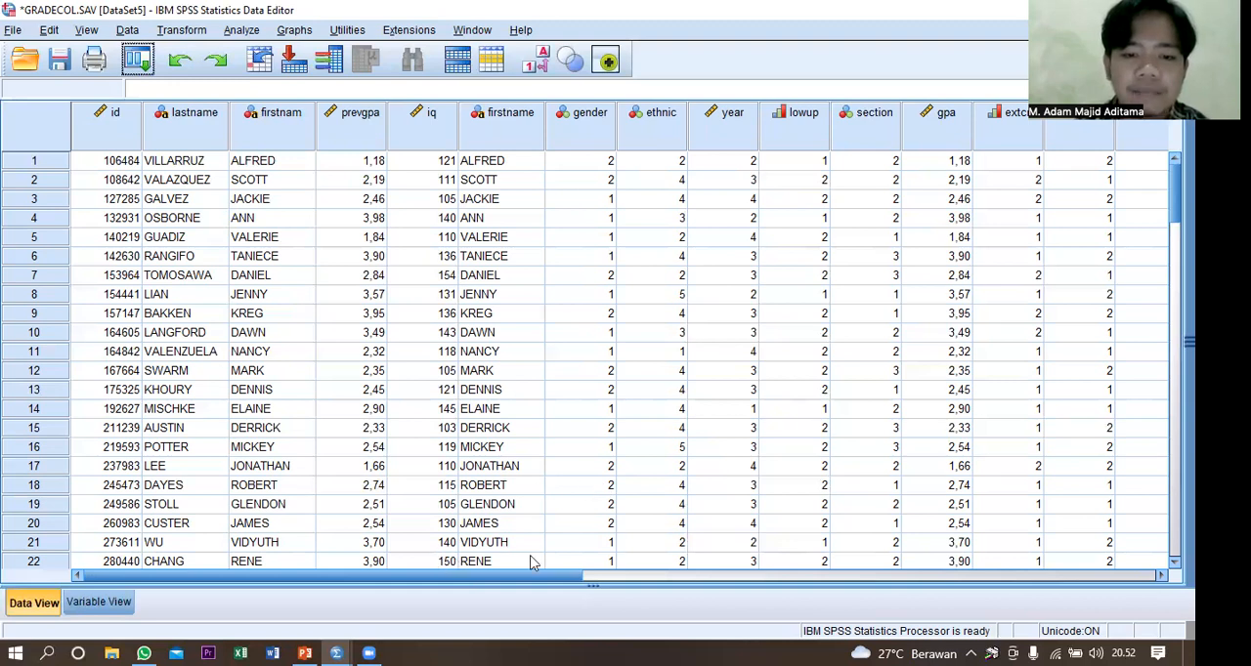
# Open the data file bankloan.sav from the spss folder.
pyautogui.click(17, 30)
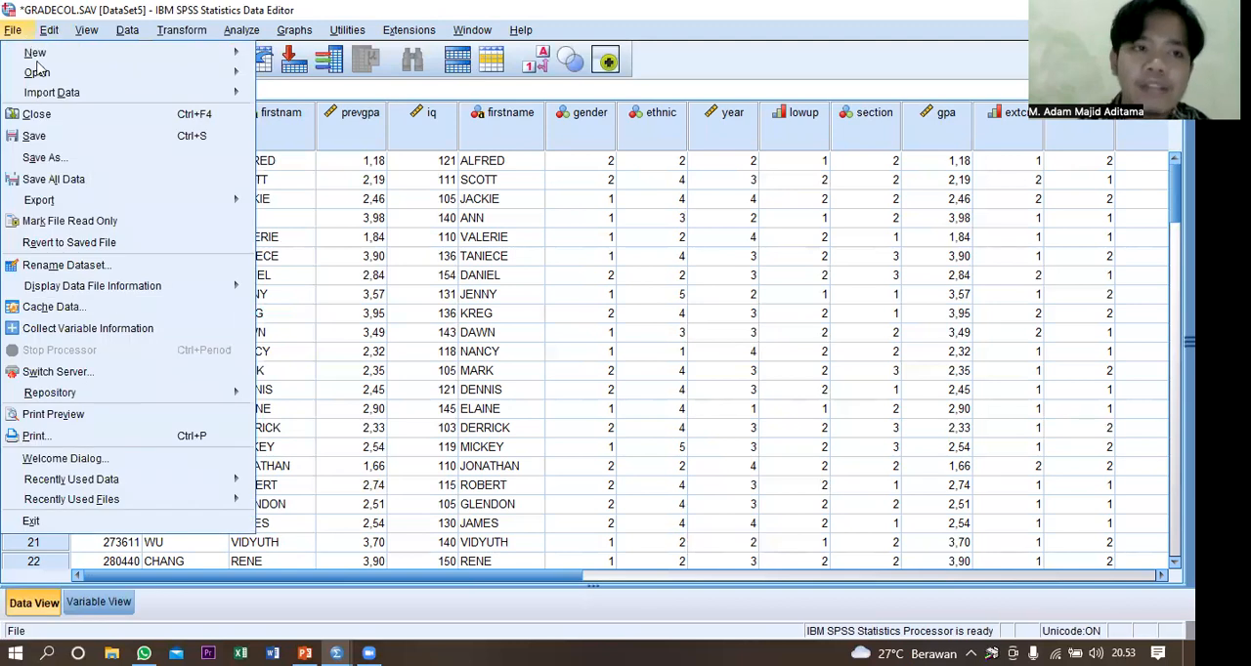
pyautogui.moveTo(41, 76)
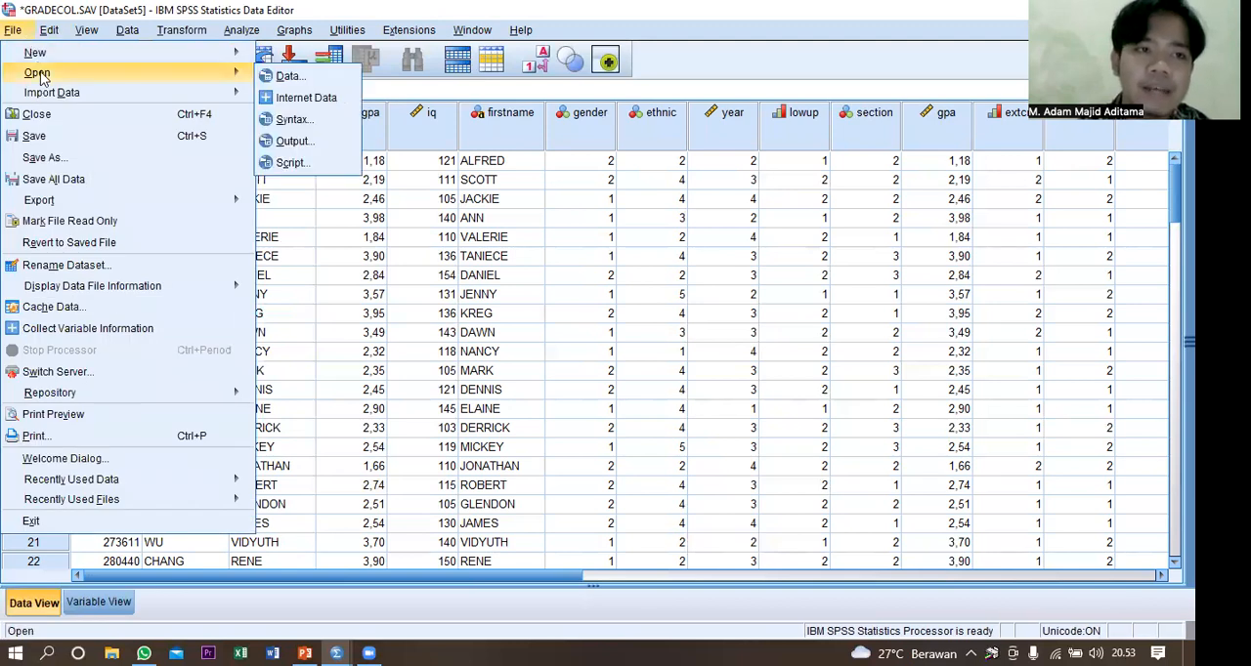
pyautogui.click(283, 78)
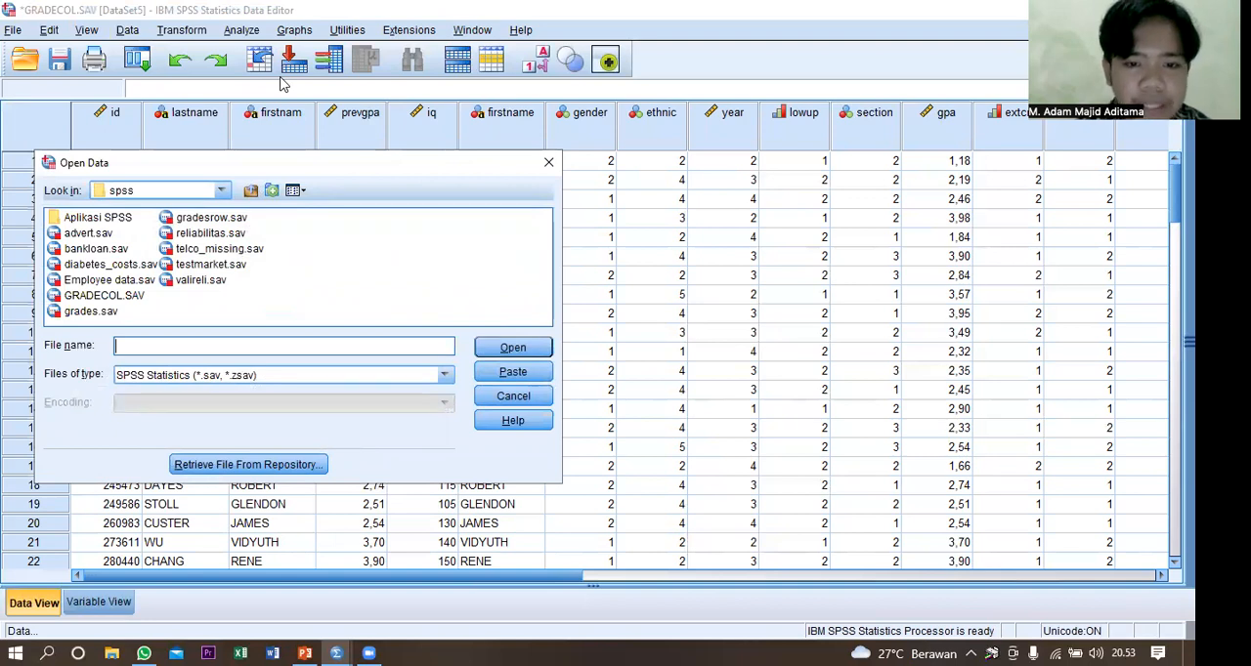
pyautogui.click(97, 249)
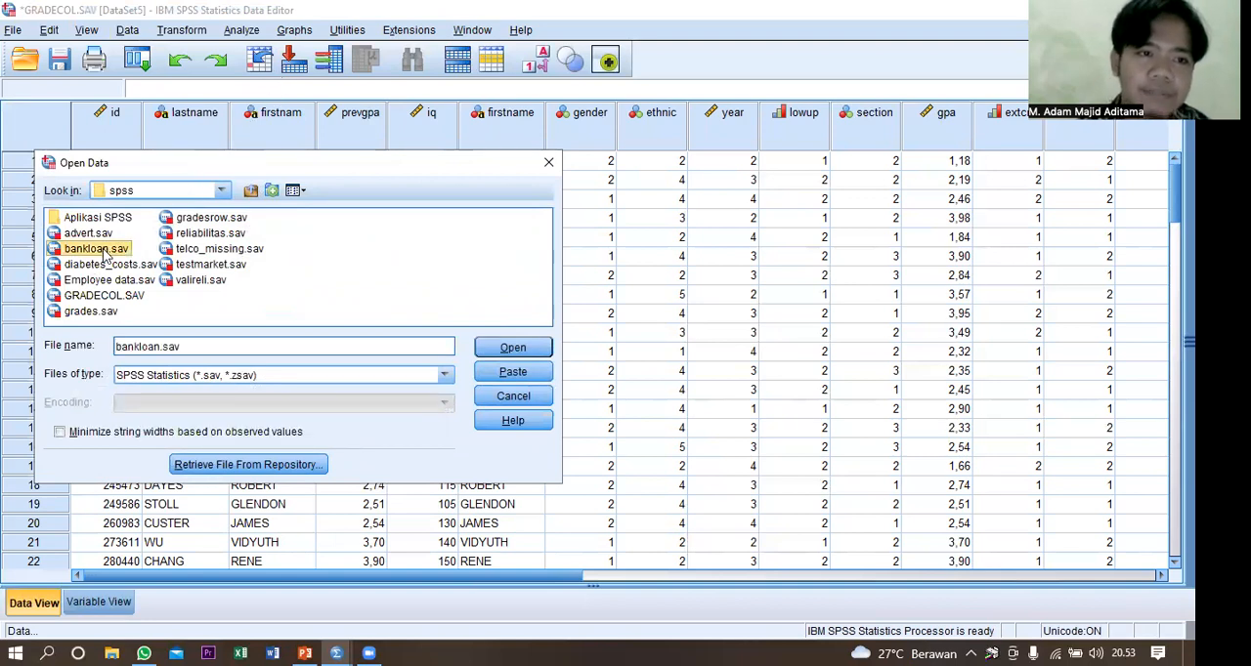
pyautogui.doubleClick(104, 252)
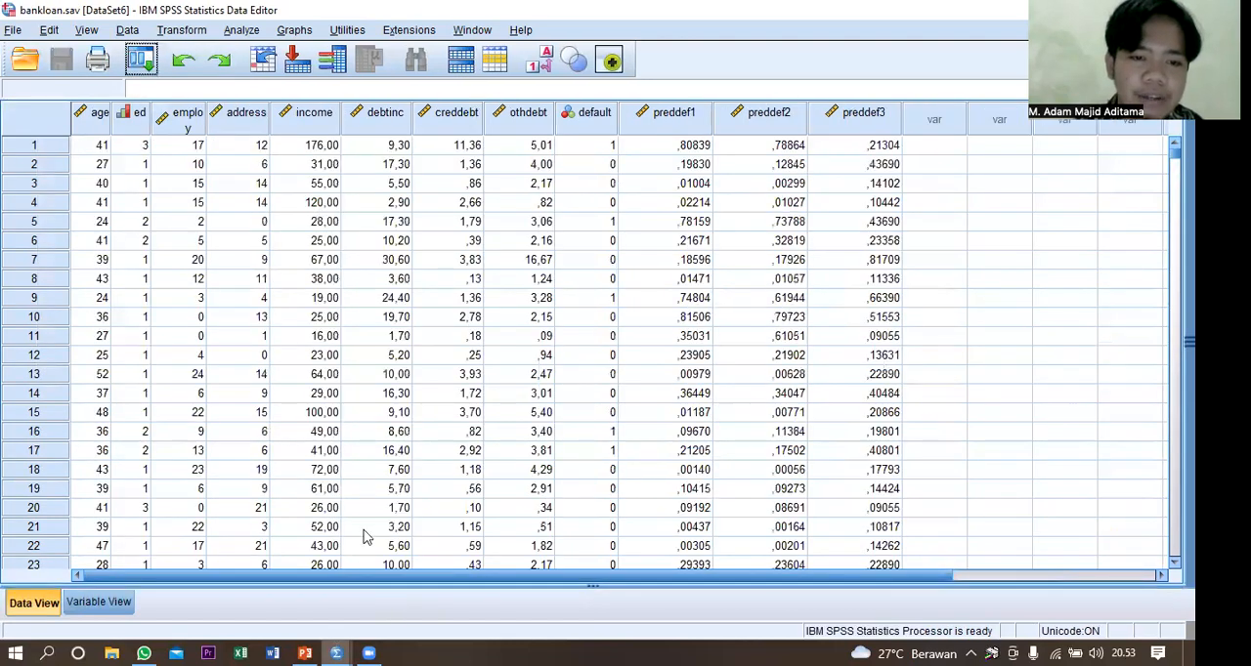
# Close the grades.sav and GRADECOL.SAV datasets without saving their changes, keeping bankloan.sav open.
pyautogui.moveTo(336, 653)
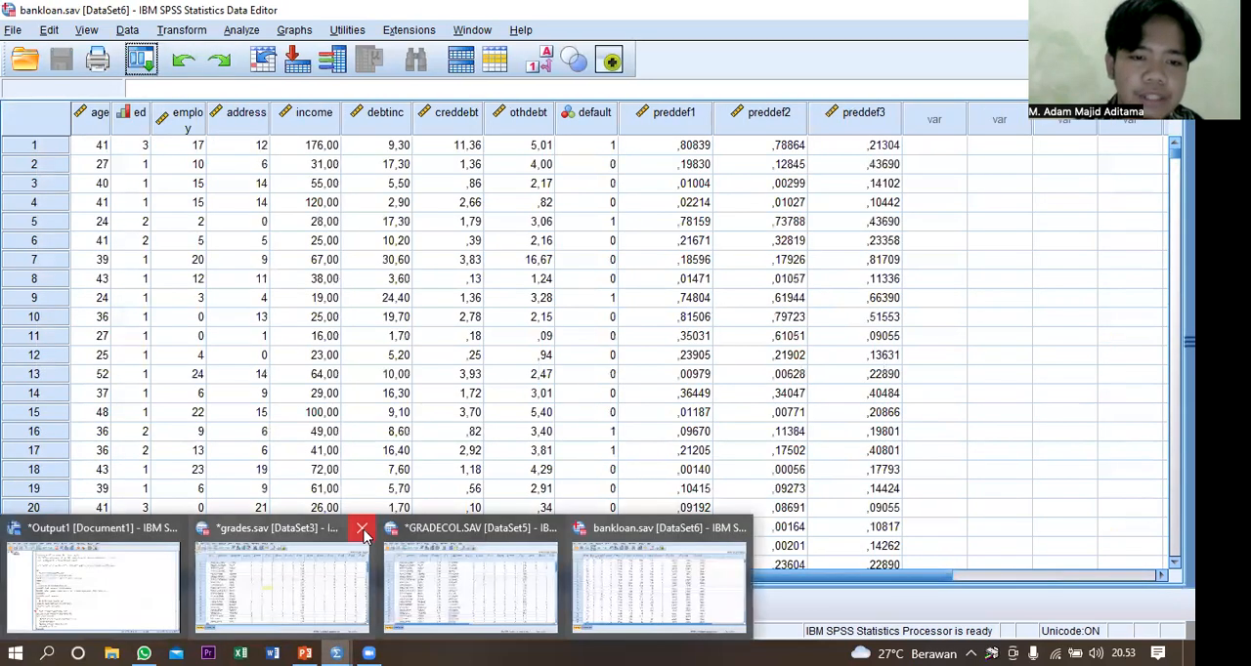
pyautogui.click(362, 531)
pyautogui.click(594, 368)
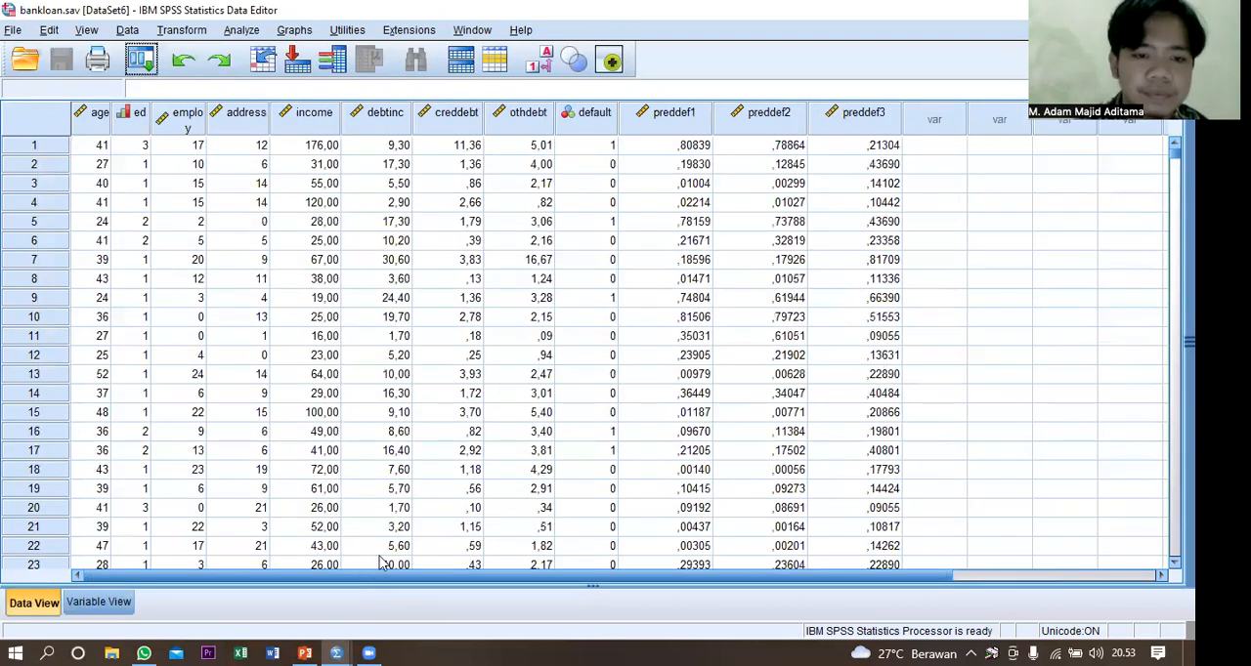
pyautogui.click(337, 652)
pyautogui.click(417, 530)
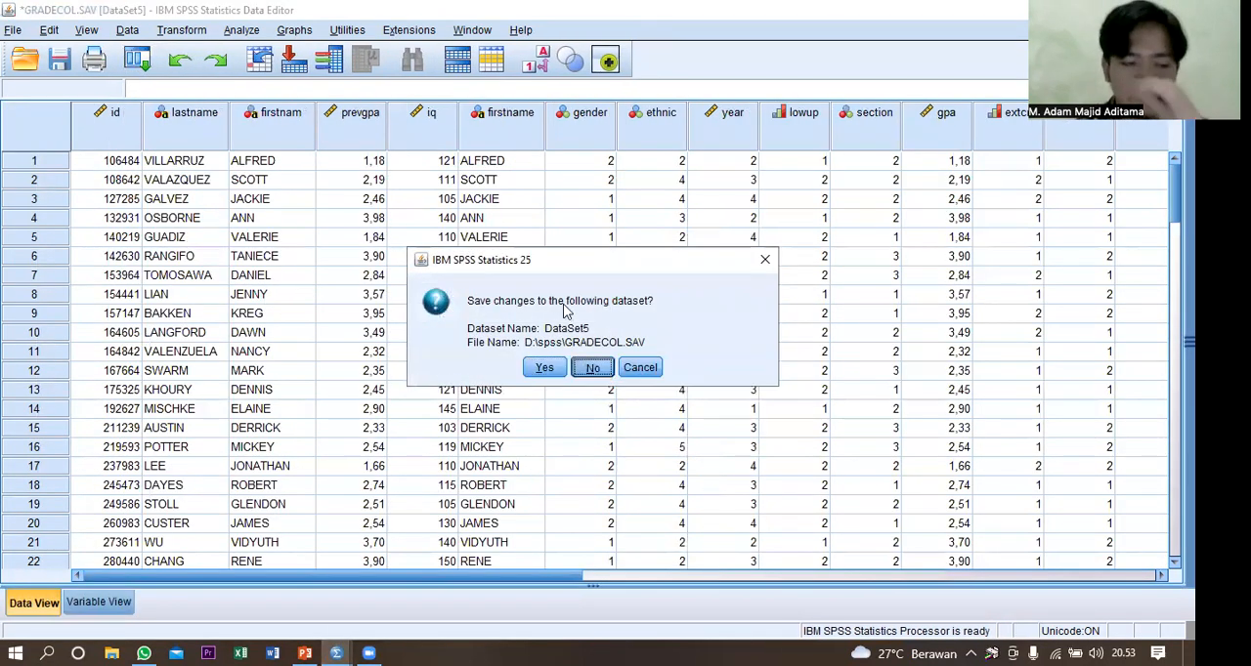
pyautogui.press('Return')
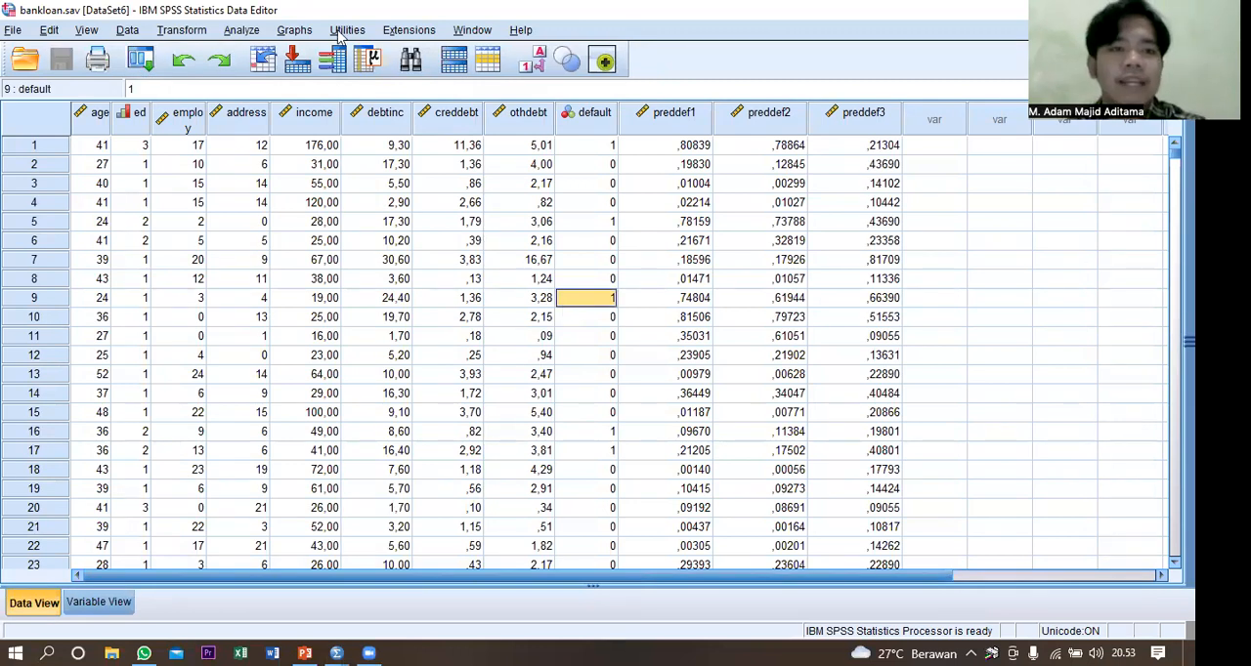
# Run a one-sample Kolmogorov-Smirnov test of household income against the Normal distribution, and close the output without saving it.
pyautogui.click(245, 30)
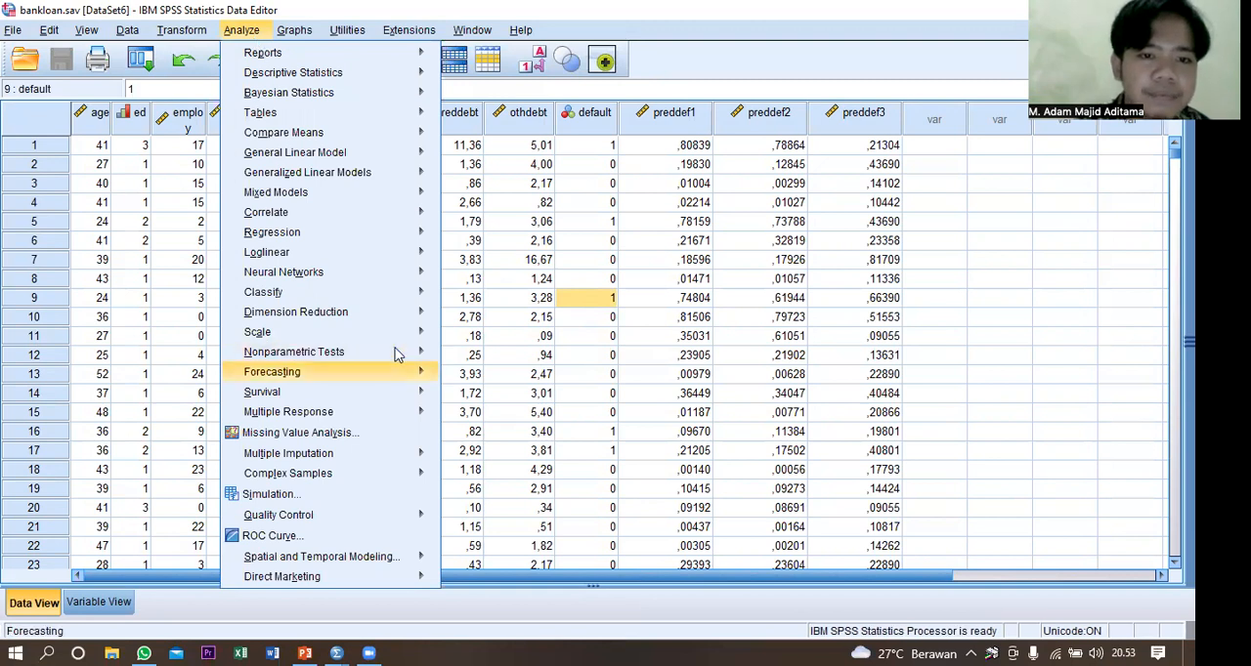
pyautogui.moveTo(398, 354)
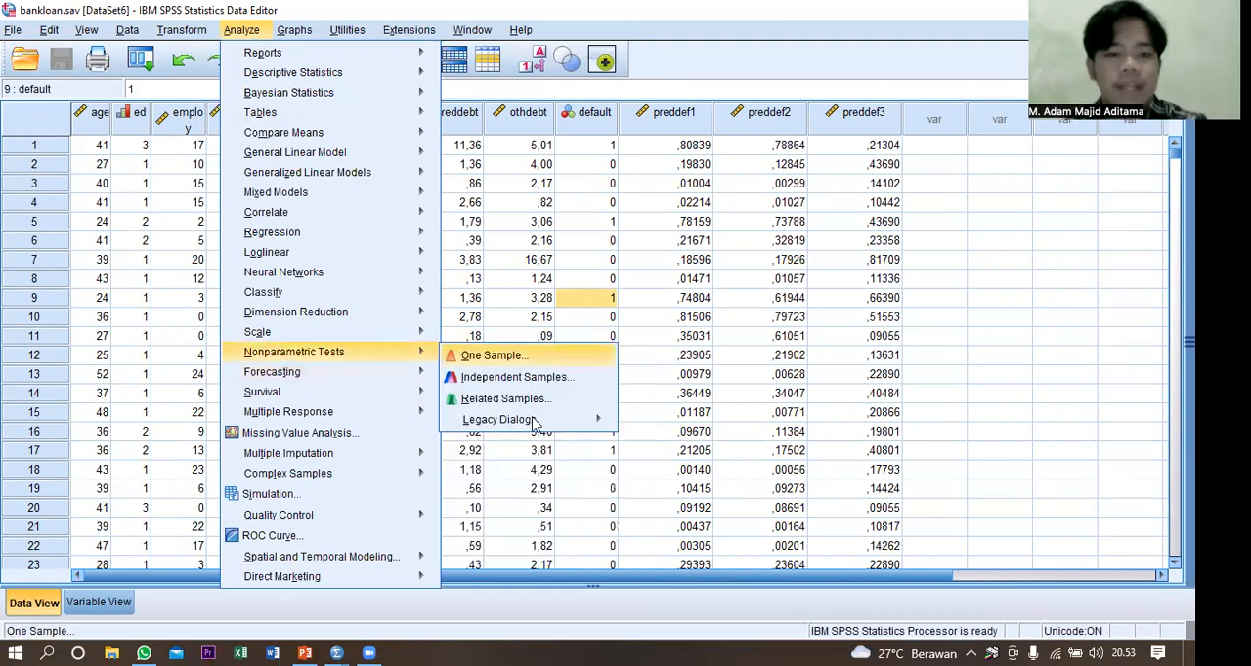
pyautogui.moveTo(545, 422)
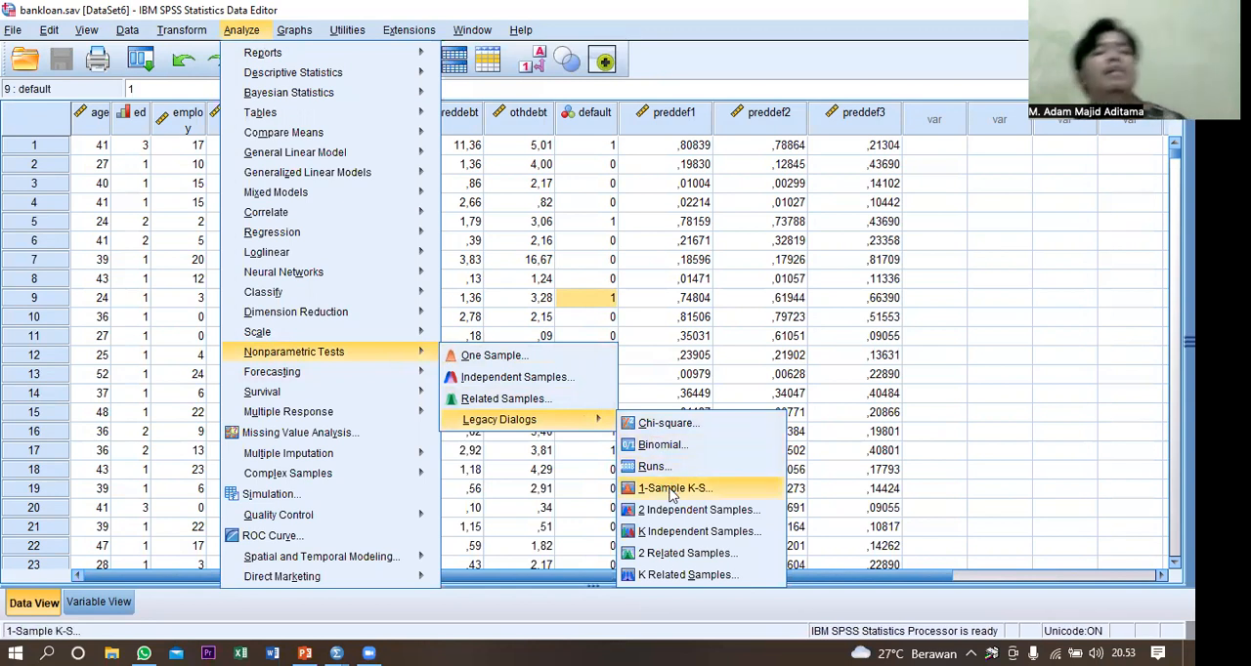
pyautogui.click(673, 496)
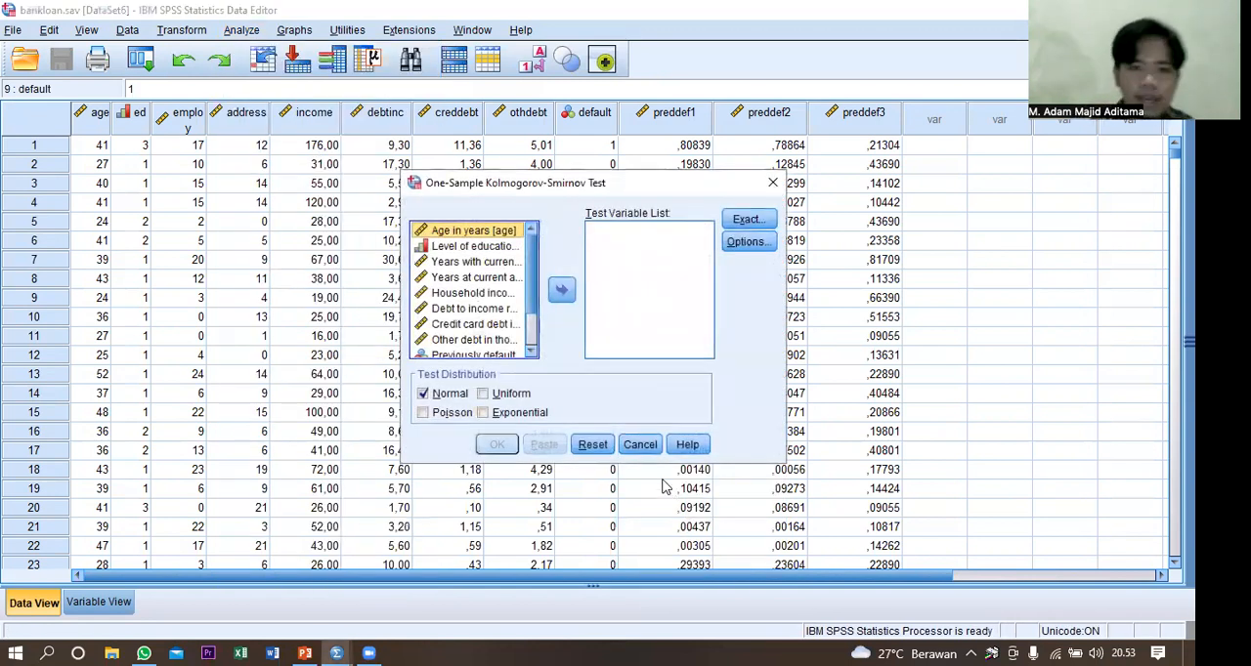
pyautogui.doubleClick(473, 294)
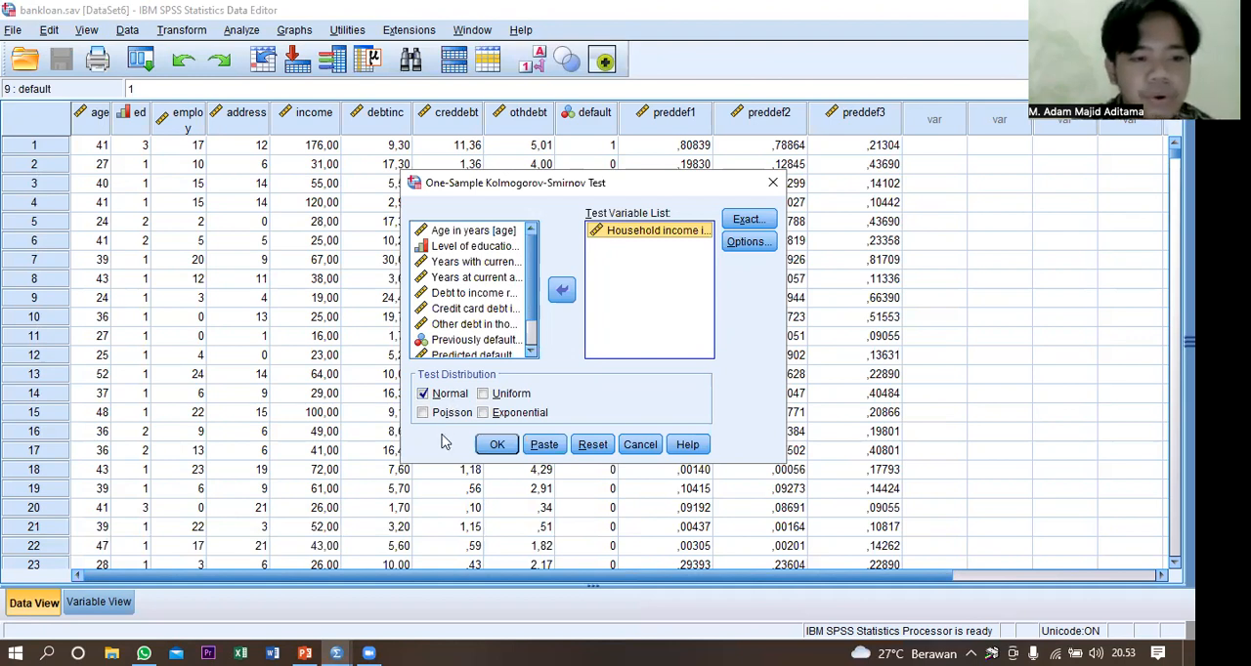
pyautogui.click(503, 448)
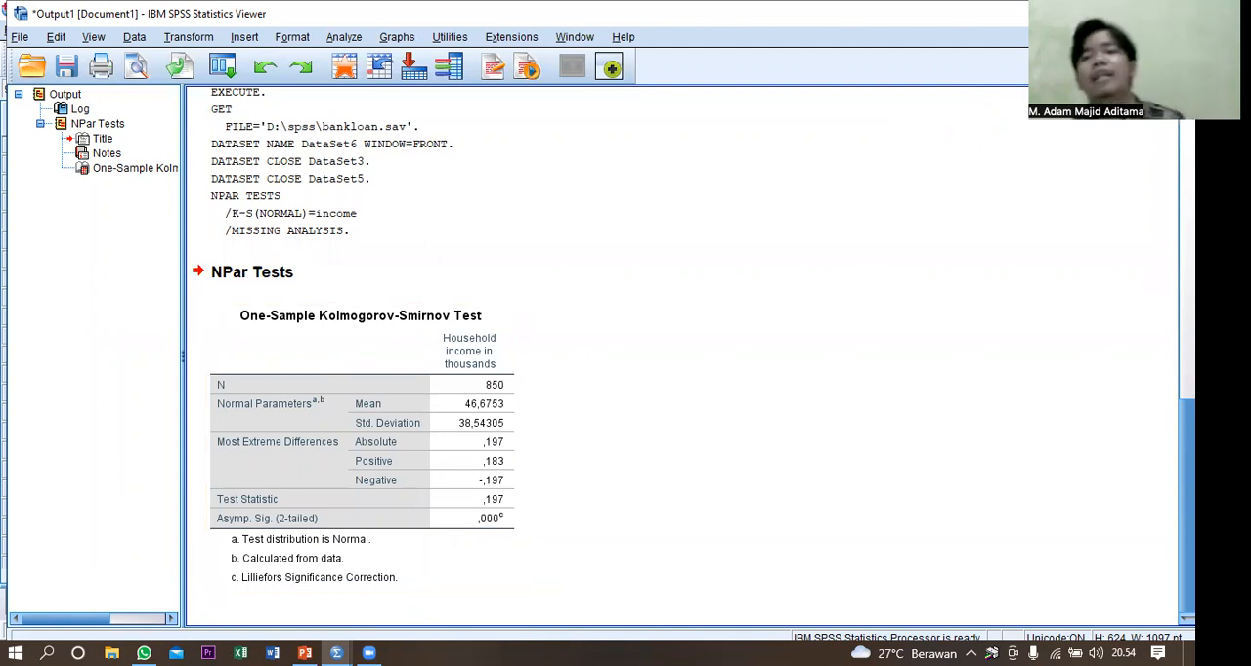
pyautogui.click(1173, 14)
pyautogui.click(588, 361)
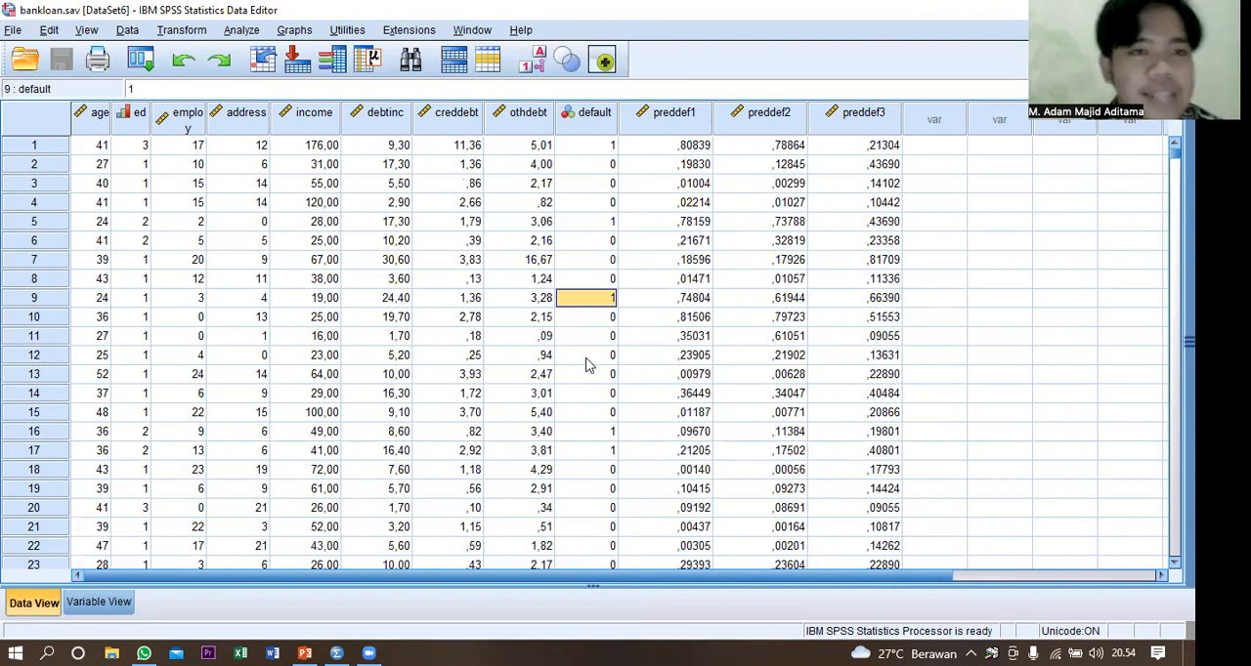
# Create a legacy histogram of Household income in thousands with the normal curve displayed.
pyautogui.click(241, 30)
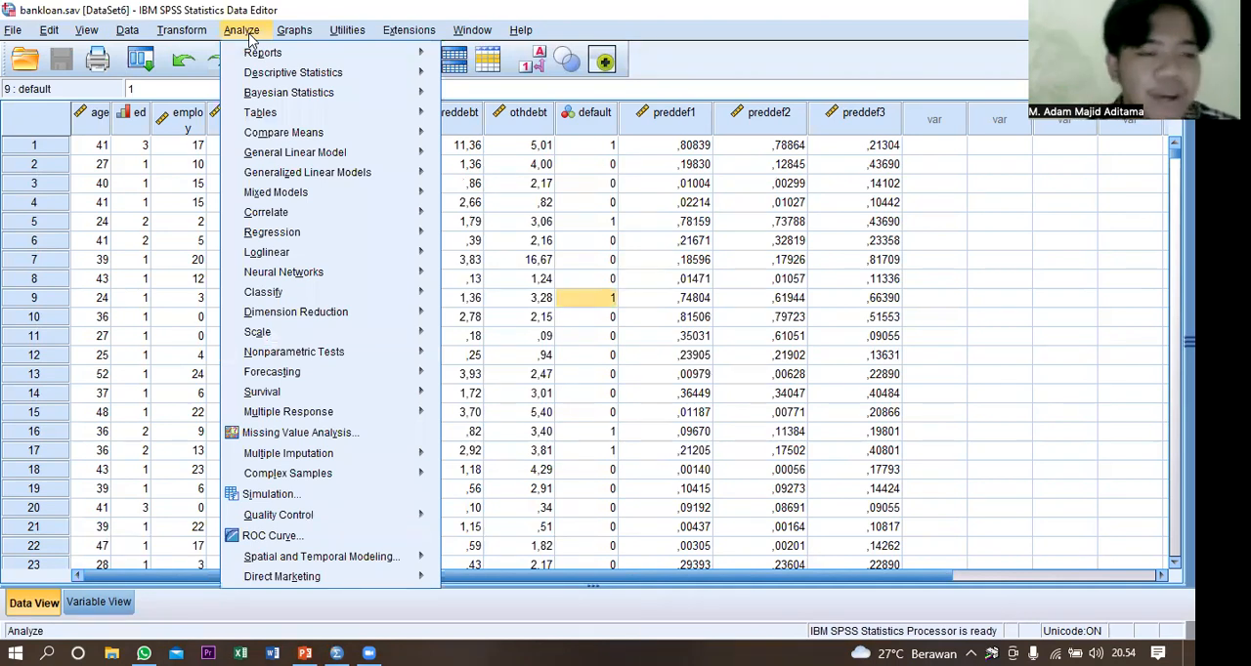
pyautogui.click(252, 37)
pyautogui.click(299, 35)
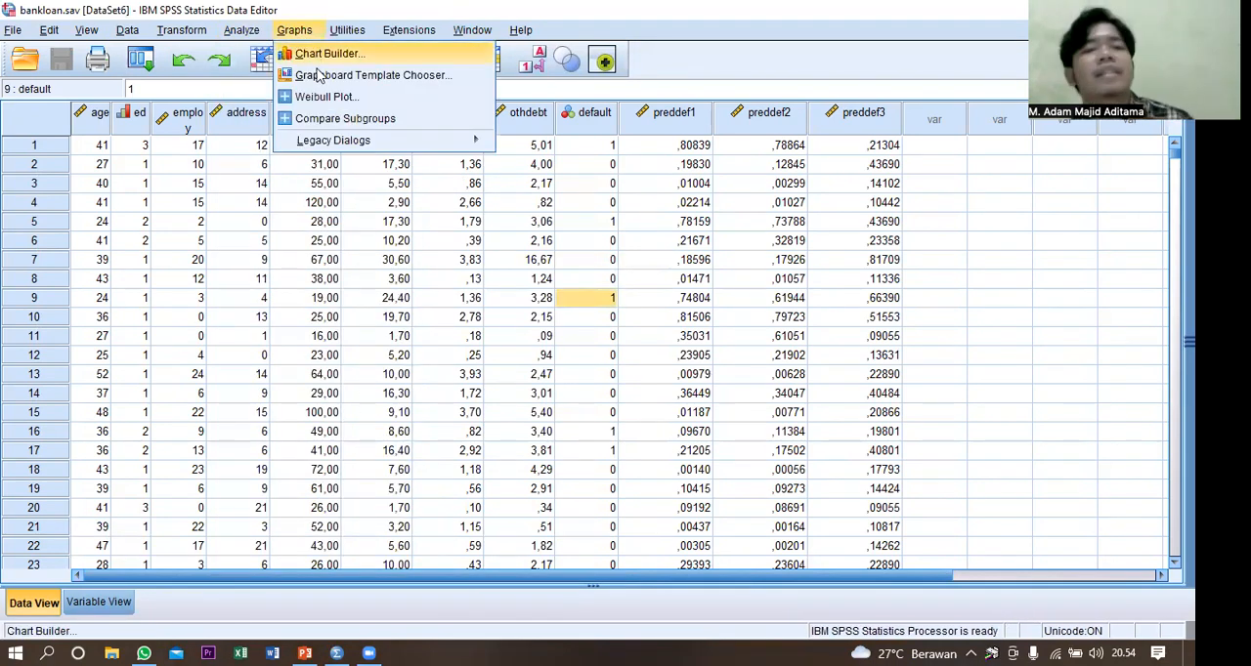
pyautogui.moveTo(347, 140)
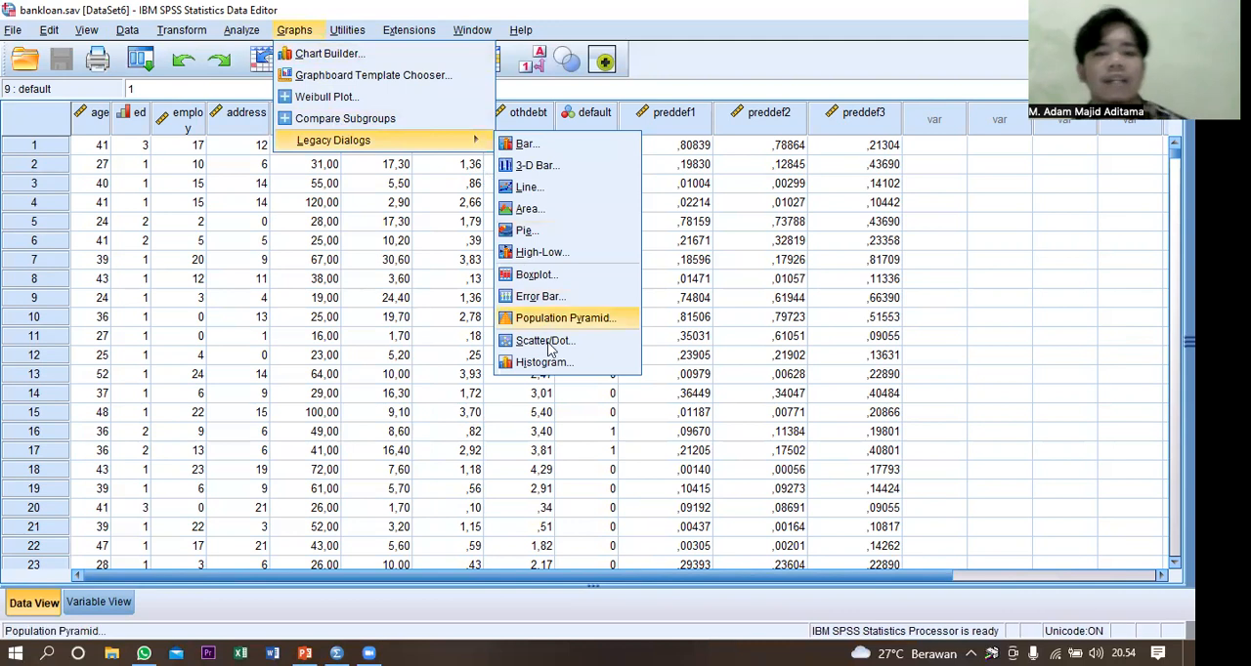
pyautogui.click(547, 362)
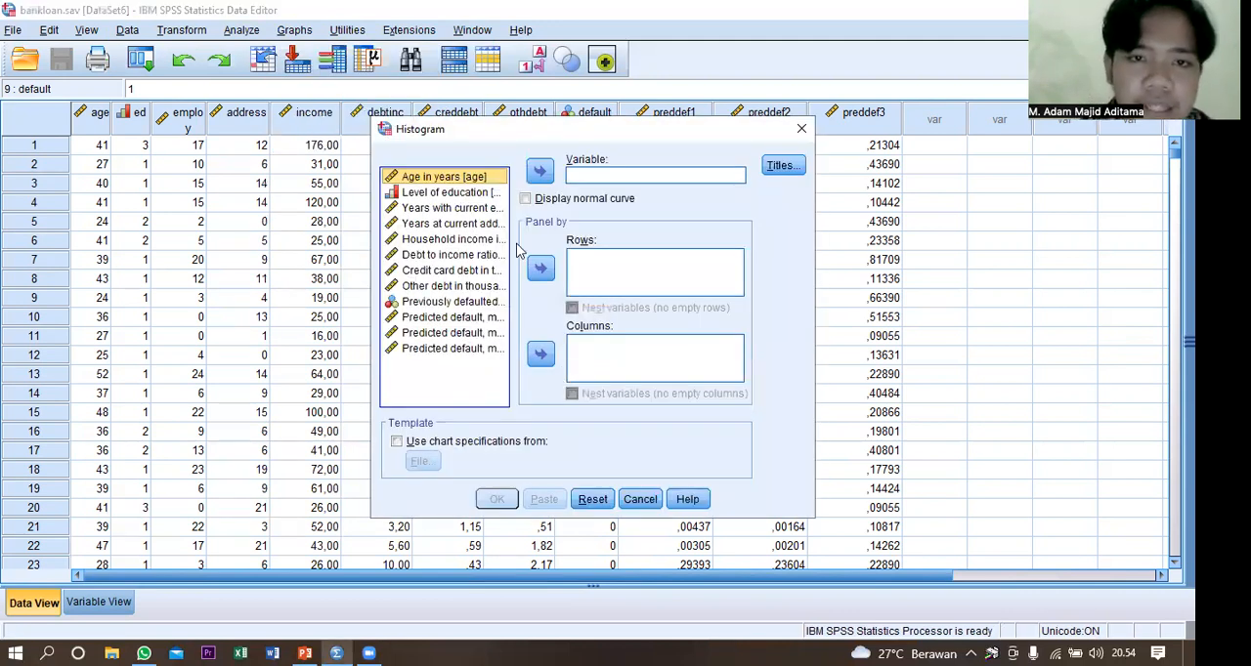
pyautogui.click(546, 201)
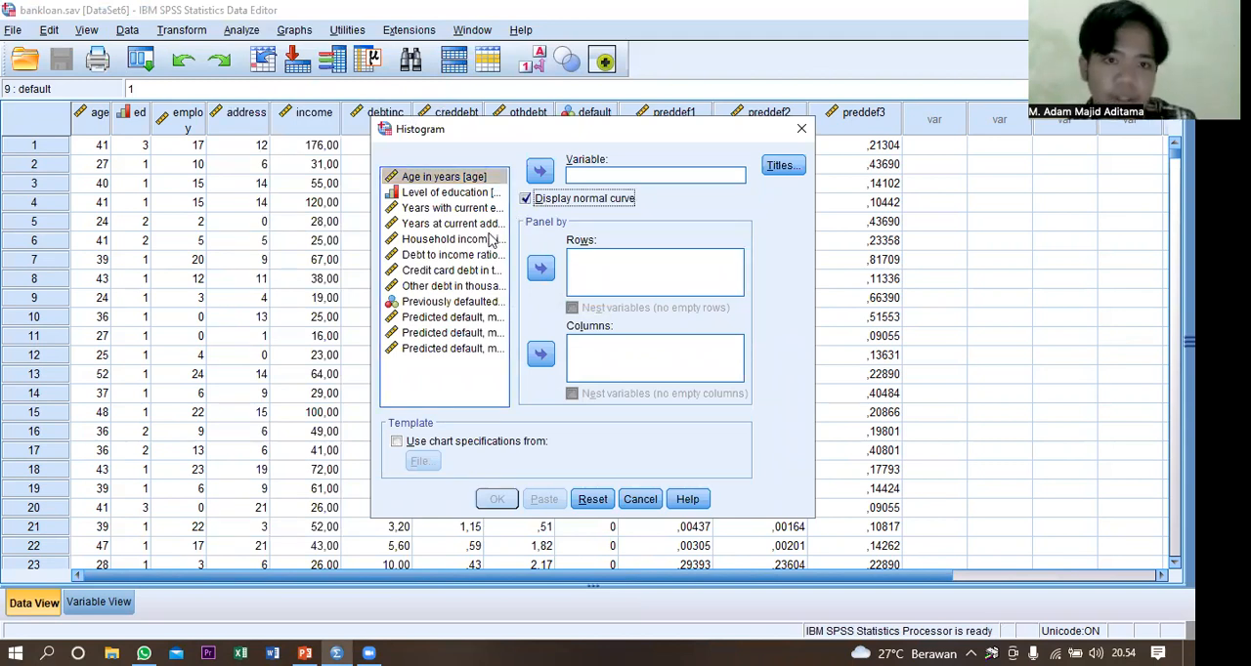
pyautogui.click(492, 239)
pyautogui.click(539, 174)
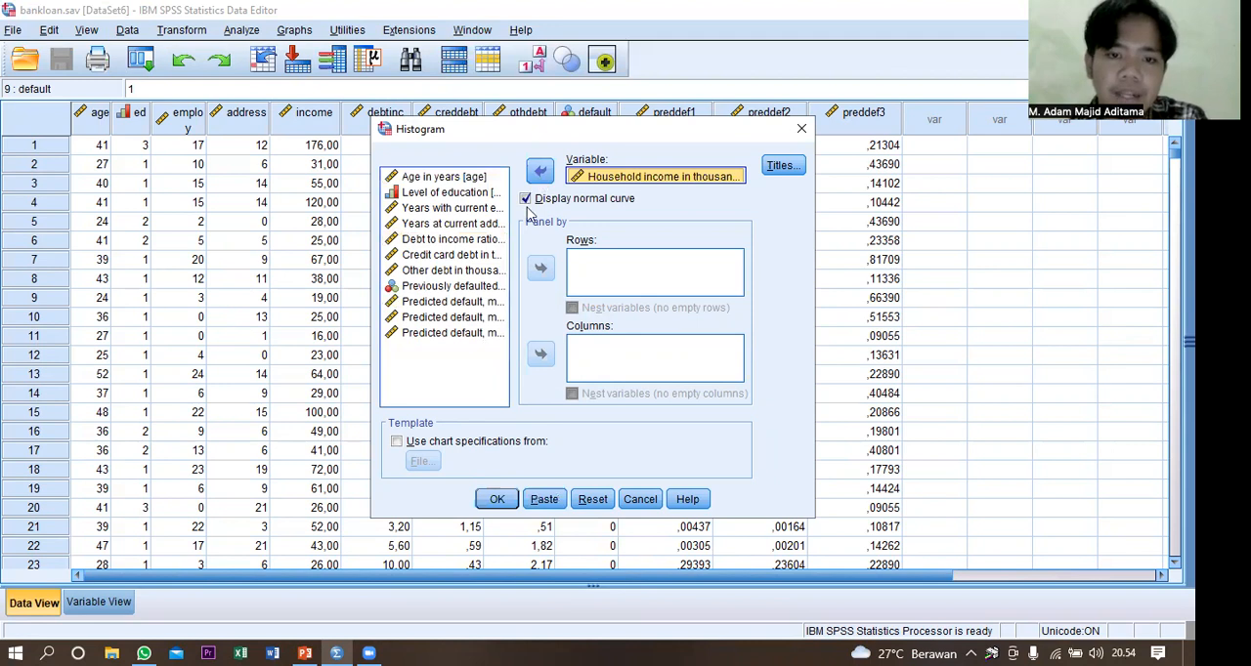
pyautogui.click(497, 500)
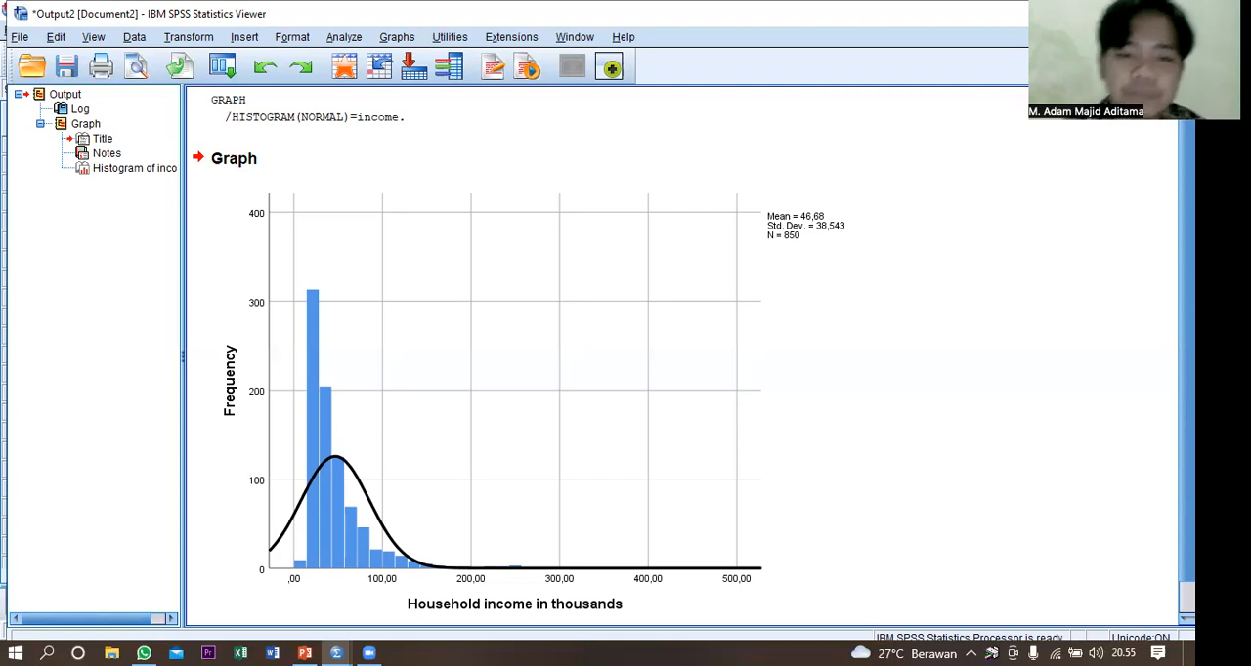
# Close the histogram output without saving its contents.
pyautogui.click(734, 223)
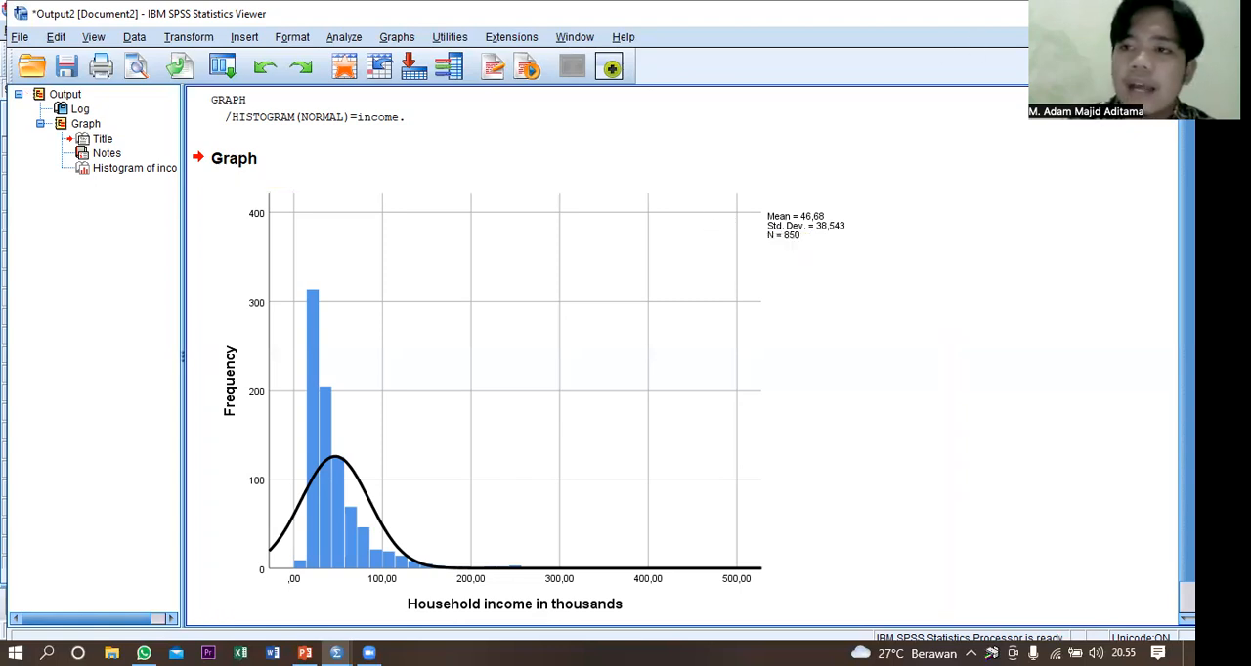
pyautogui.click(1176, 13)
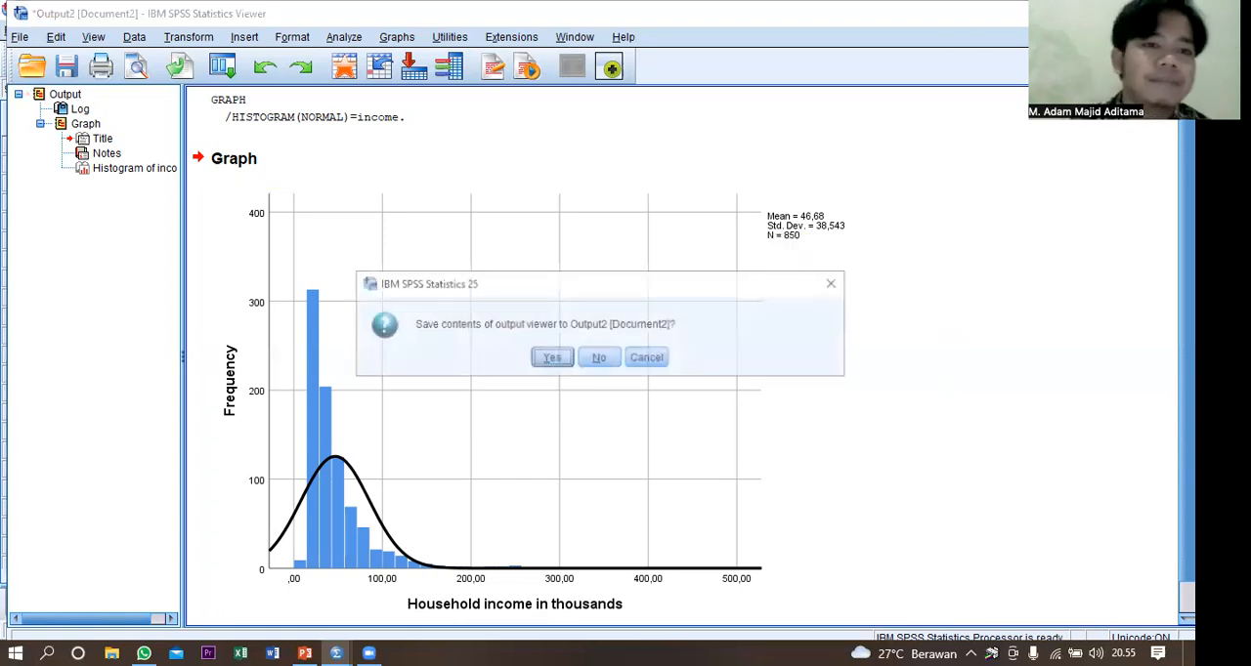
pyautogui.click(599, 359)
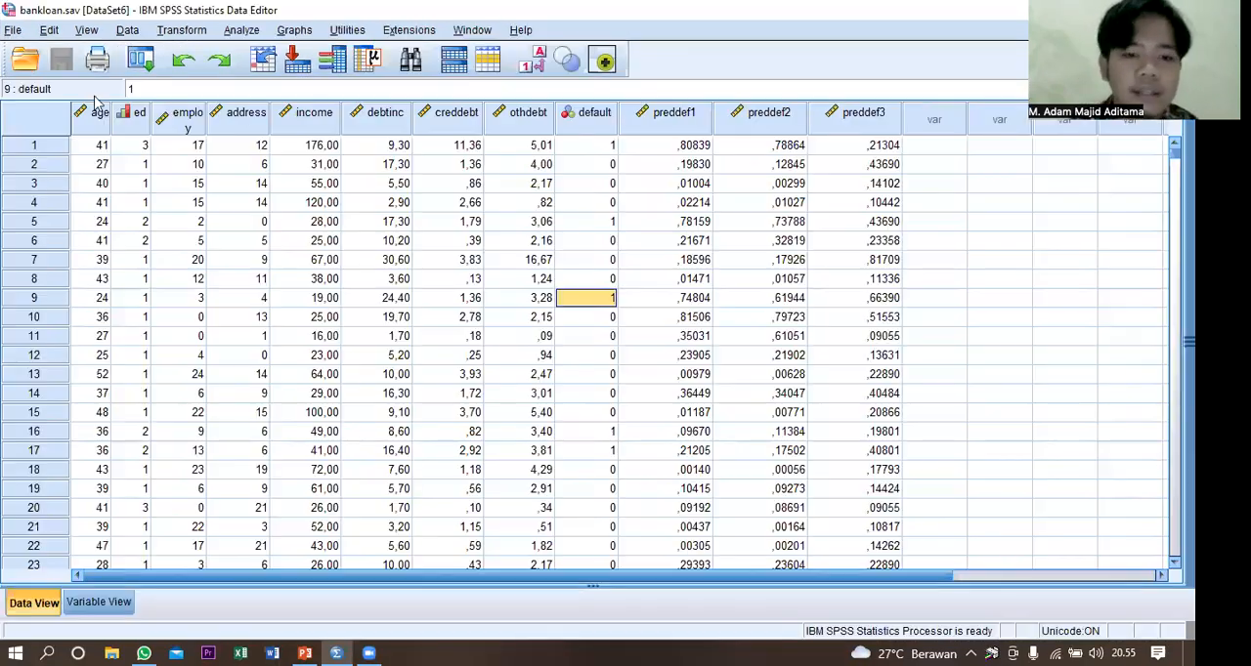
# Open the data file telco_missing.sav from the spss folder.
pyautogui.click(13, 29)
pyautogui.moveTo(37, 72)
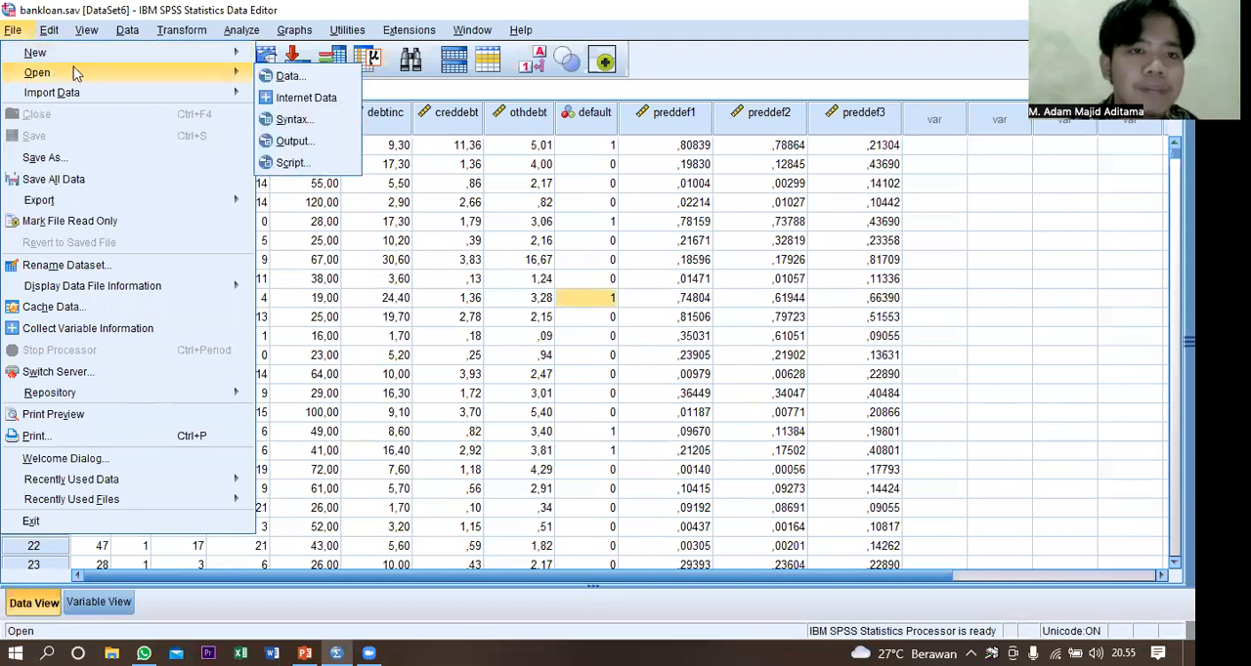
pyautogui.click(285, 76)
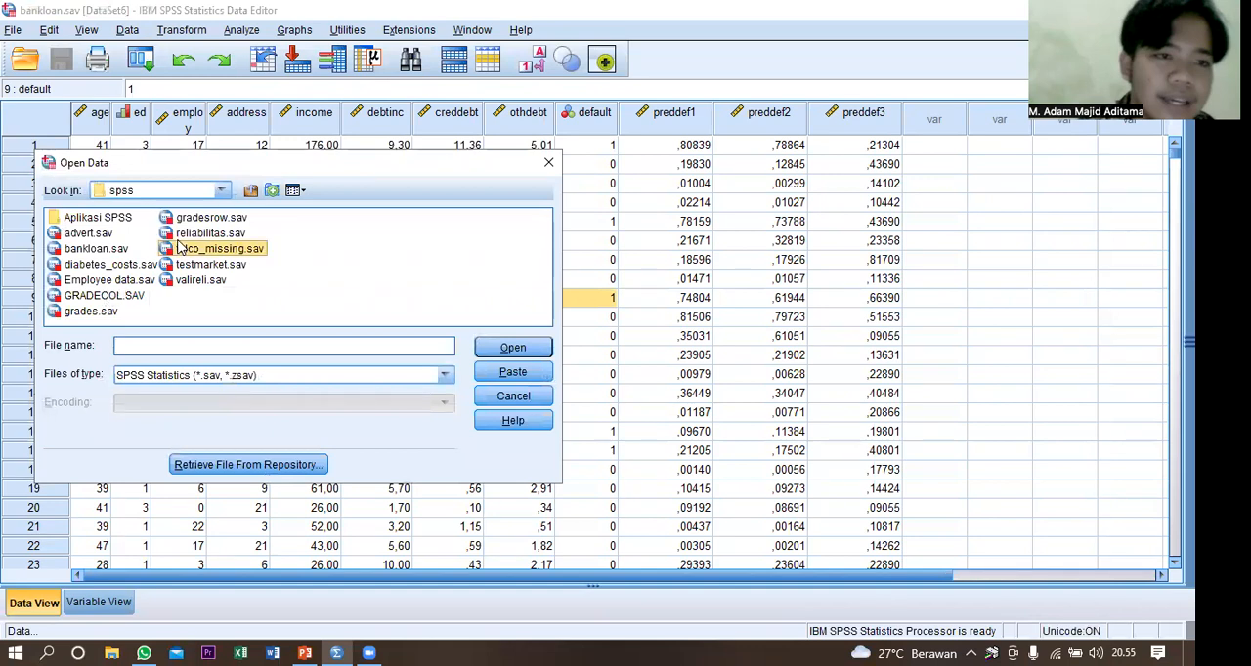
pyautogui.click(180, 248)
pyautogui.doubleClick(180, 248)
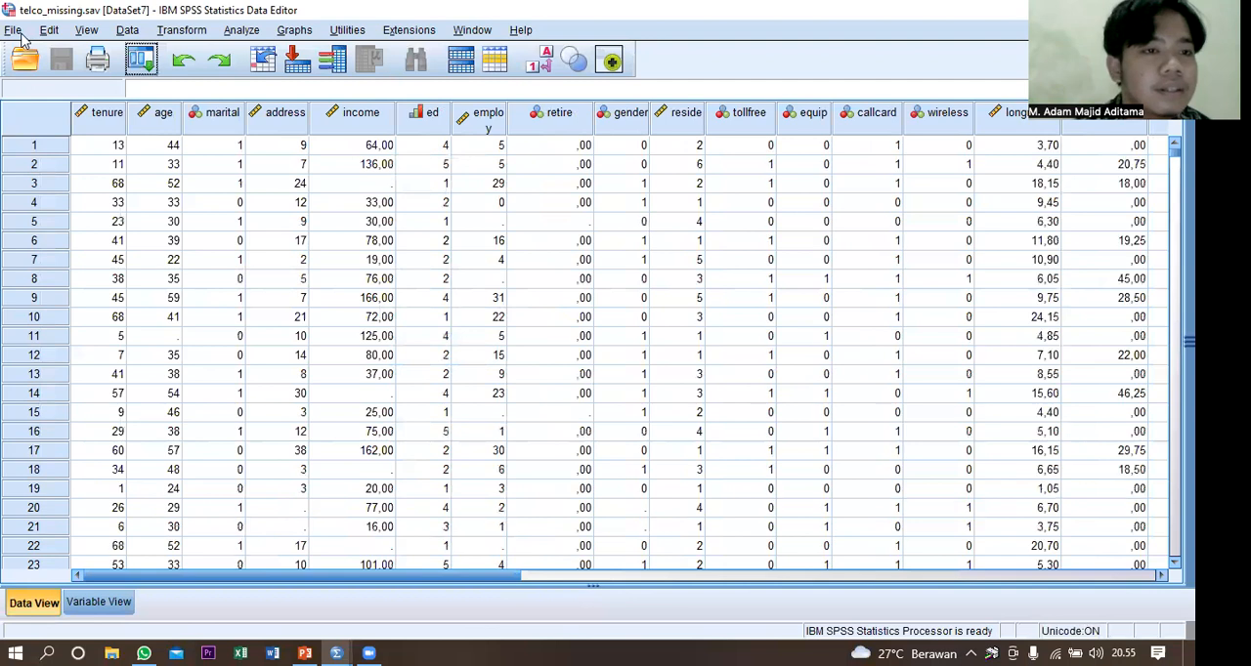
# Open the data file reliabilitas.sav from the spss folder.
pyautogui.click(13, 30)
pyautogui.moveTo(39, 73)
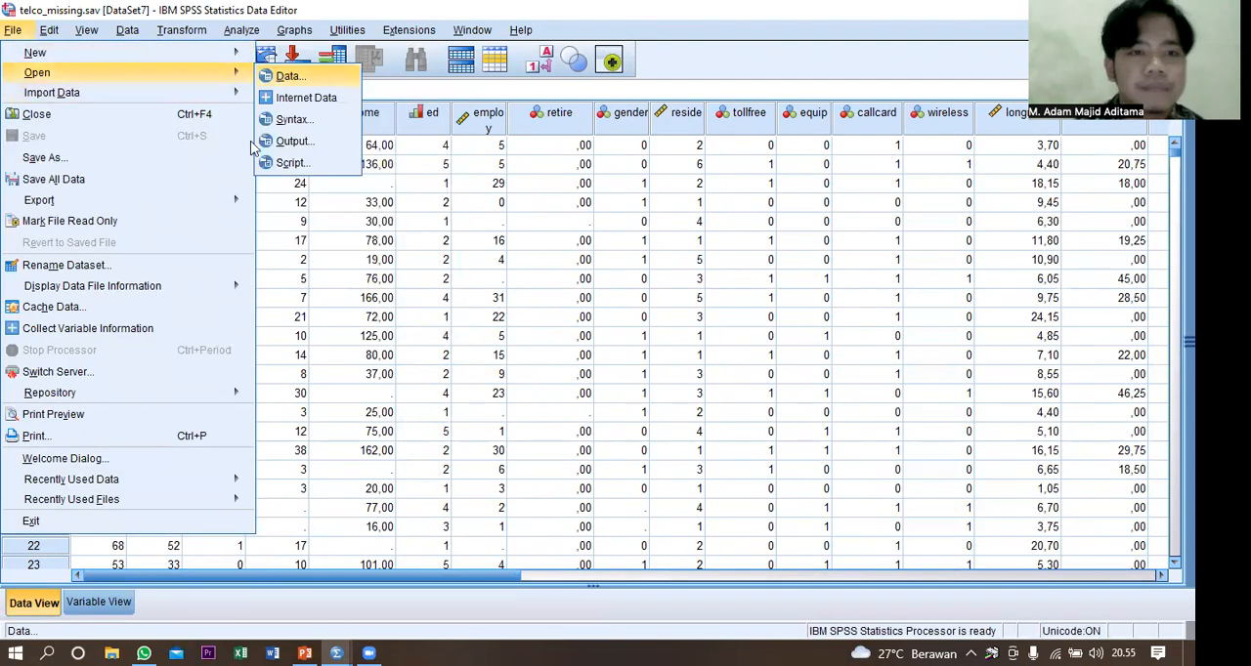
pyautogui.click(282, 78)
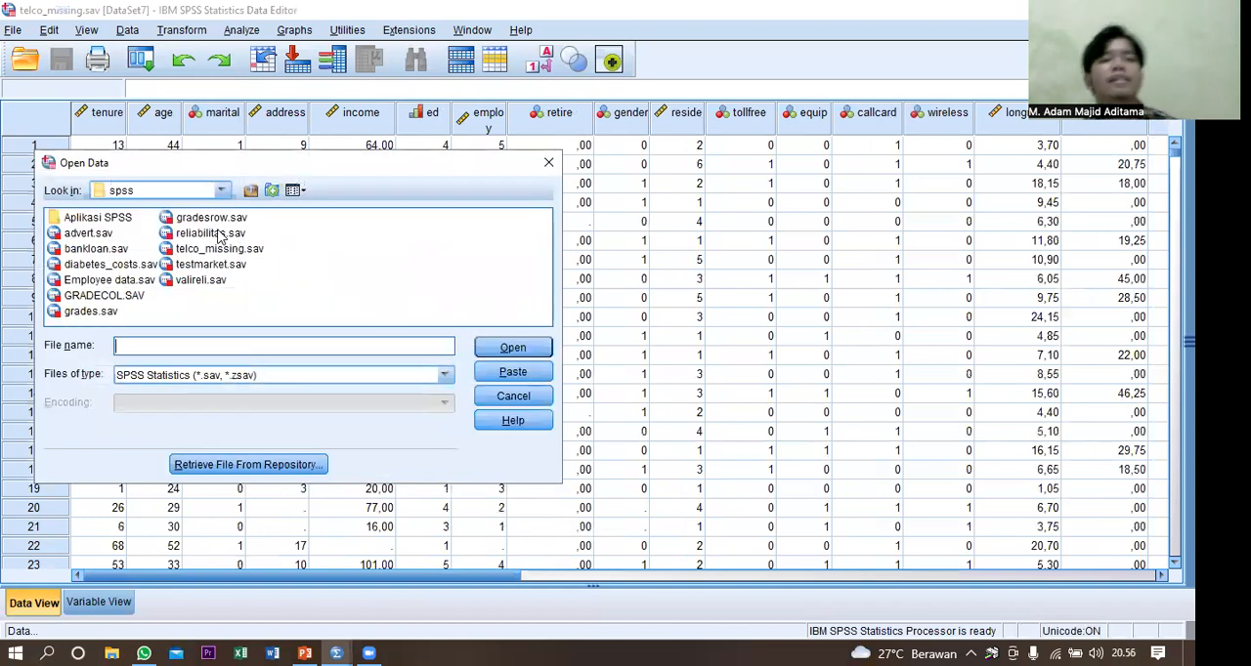
pyautogui.doubleClick(220, 238)
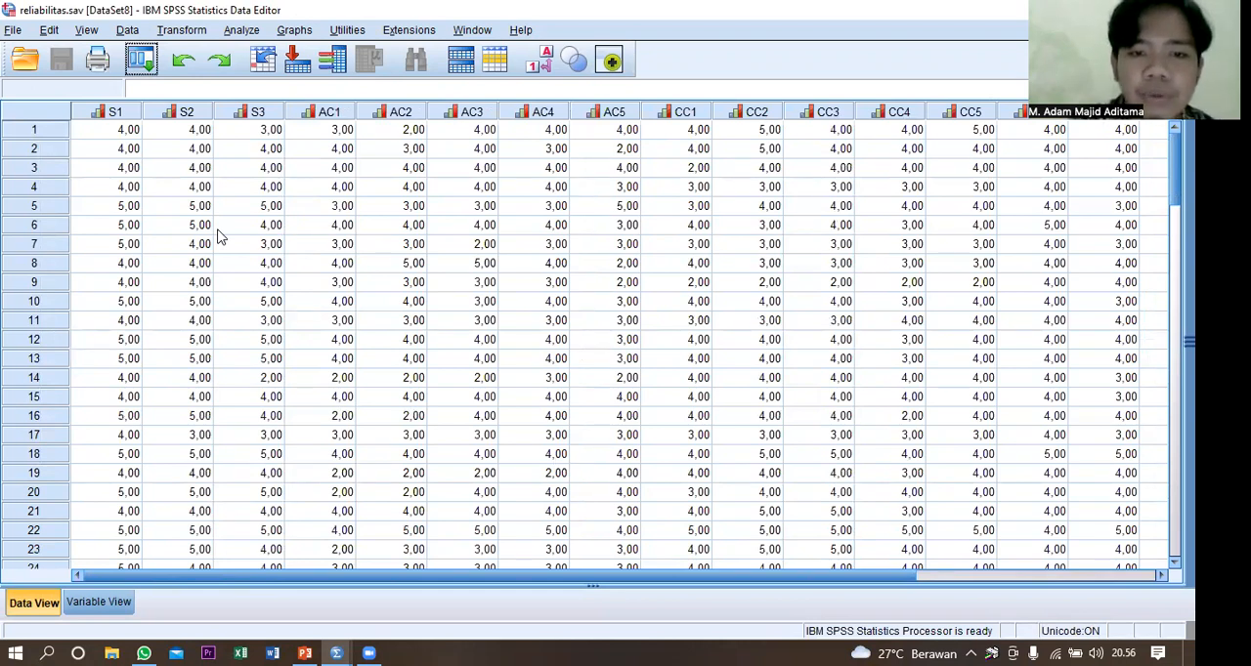
# Set up a Reliability Analysis with descriptives for item, scale and scale if item deleted, plus inter-item correlations.
pyautogui.click(246, 37)
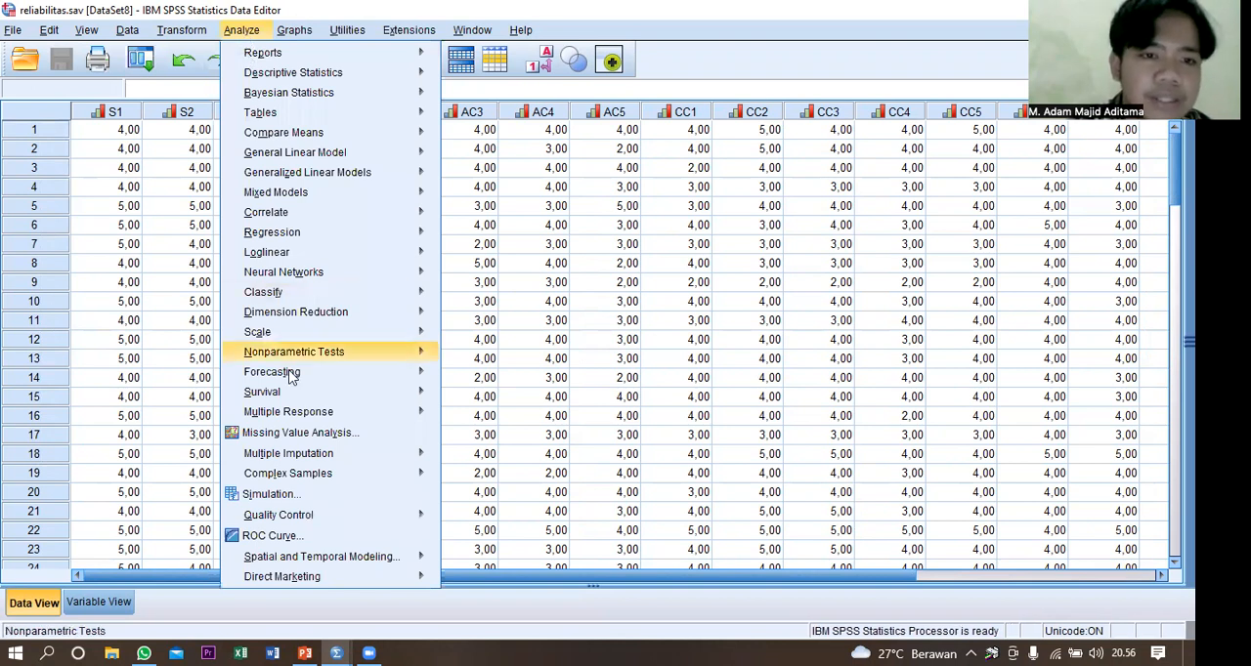
pyautogui.moveTo(316, 337)
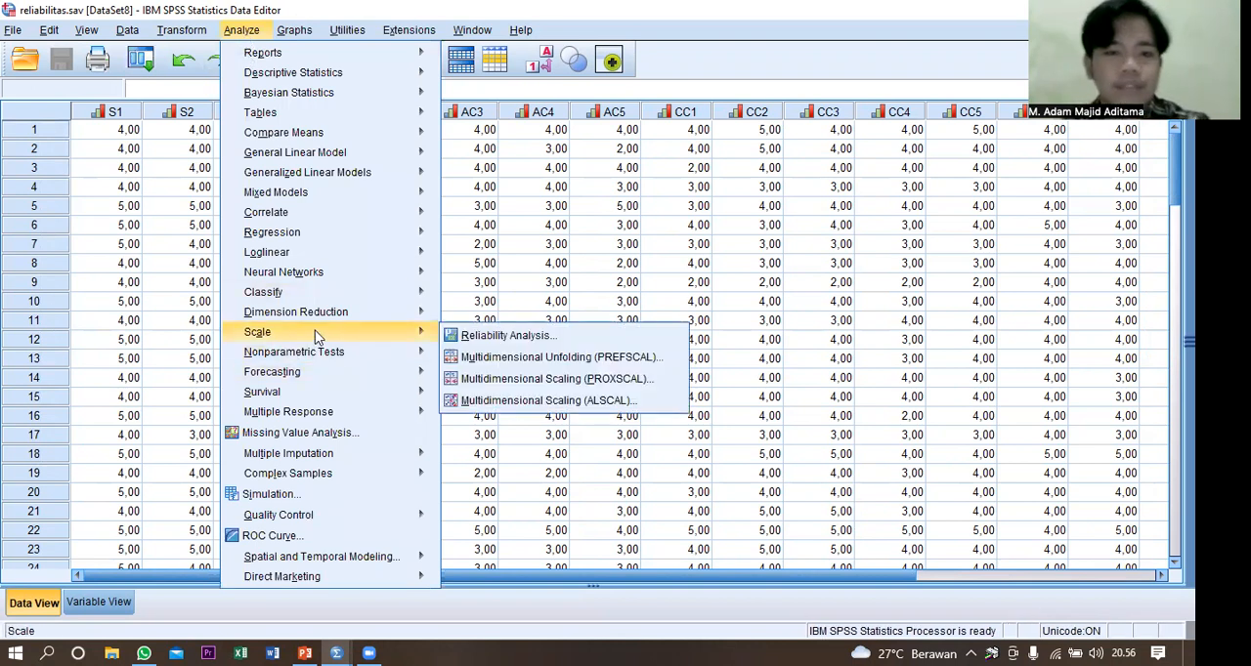
pyautogui.click(505, 337)
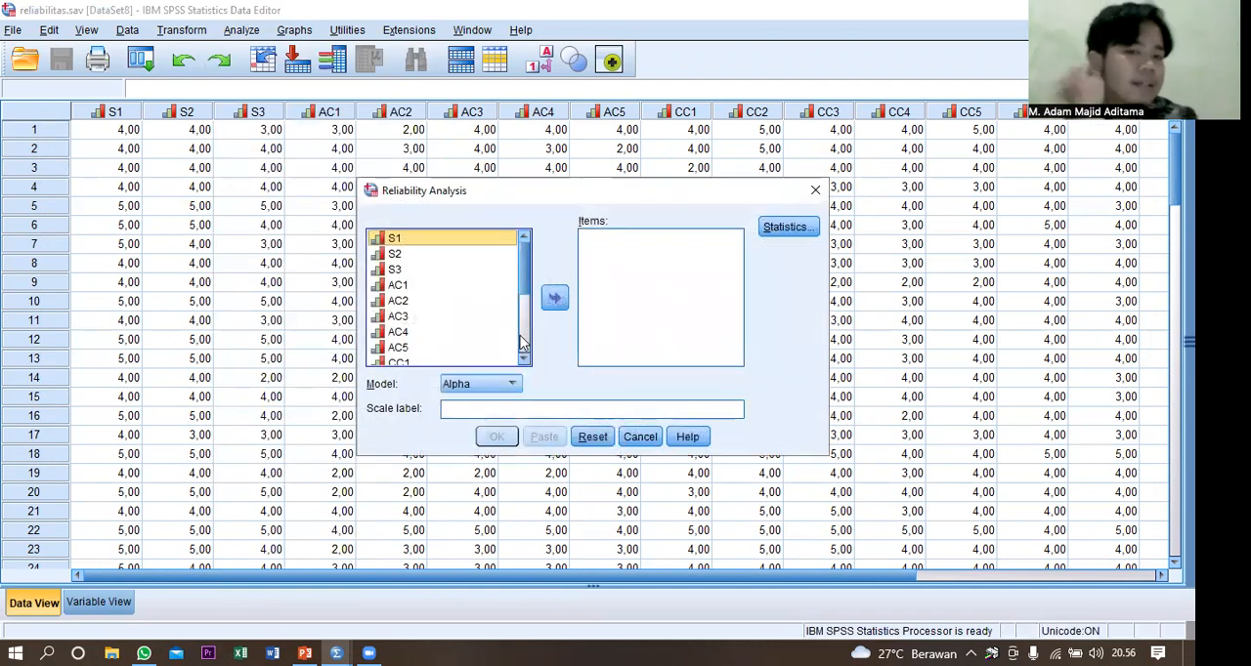
pyautogui.click(765, 233)
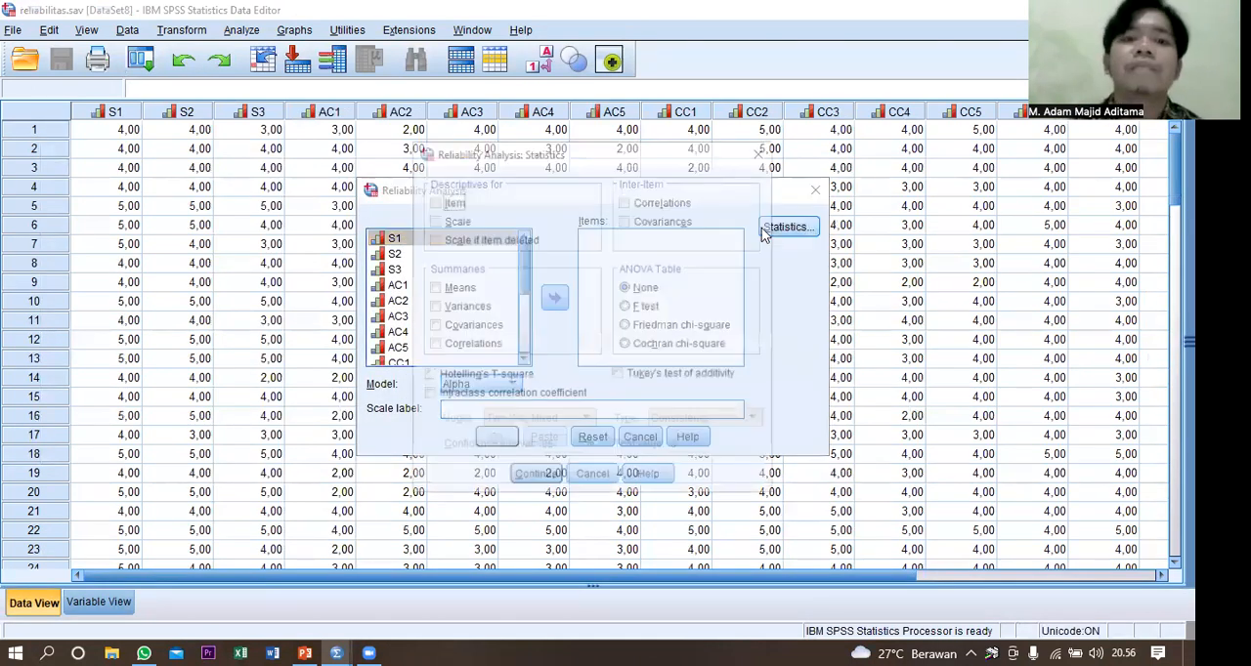
pyautogui.click(455, 201)
pyautogui.click(448, 220)
pyautogui.click(451, 239)
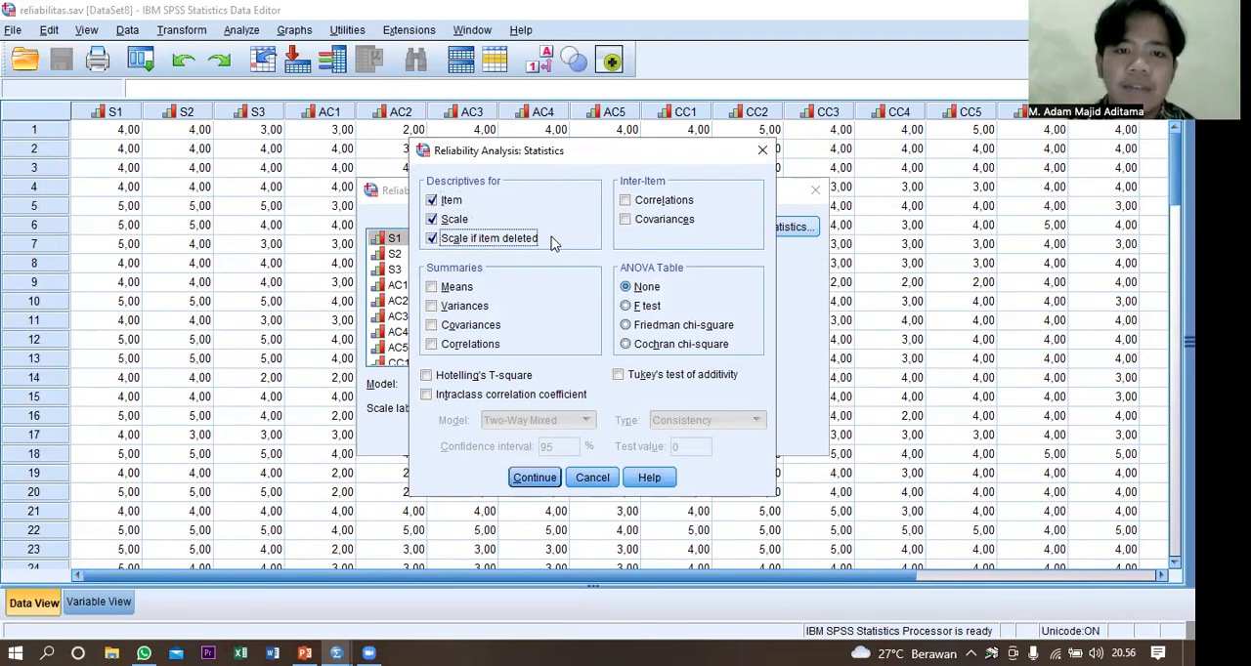
pyautogui.click(691, 202)
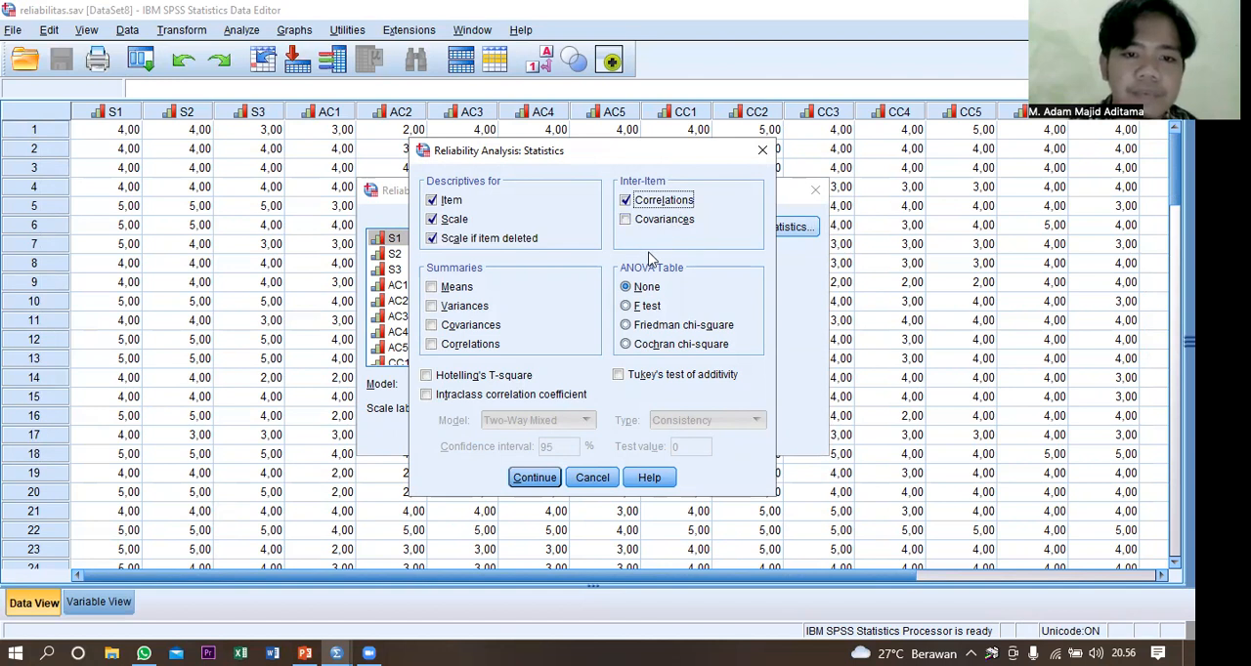
pyautogui.click(535, 479)
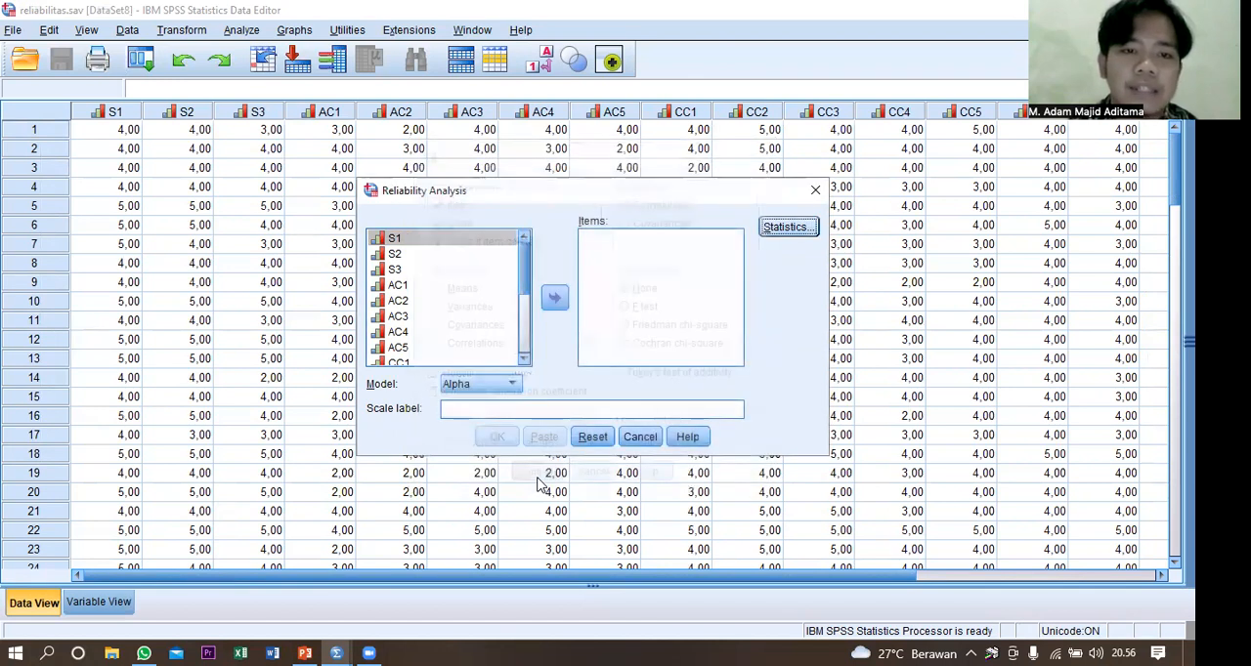
# Add S1, S2 and S3 as the items and run the reliability analysis with the Alpha model.
pyautogui.doubleClick(425, 240)
pyautogui.doubleClick(425, 240)
pyautogui.doubleClick(425, 243)
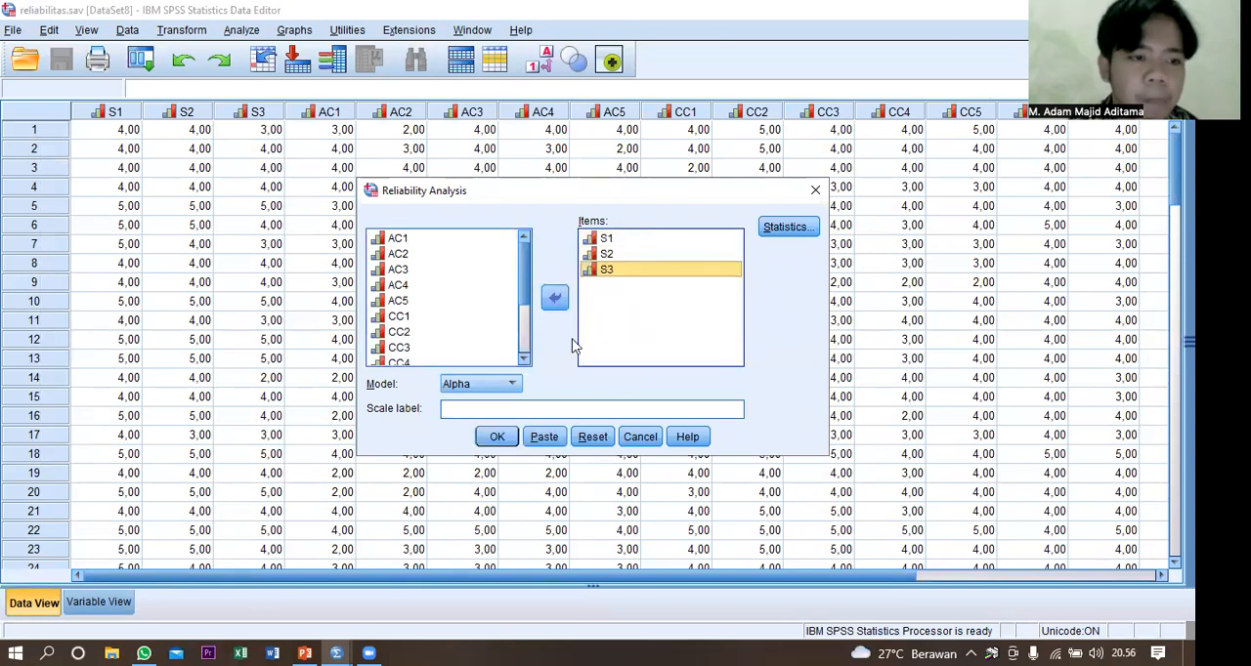
pyautogui.click(504, 439)
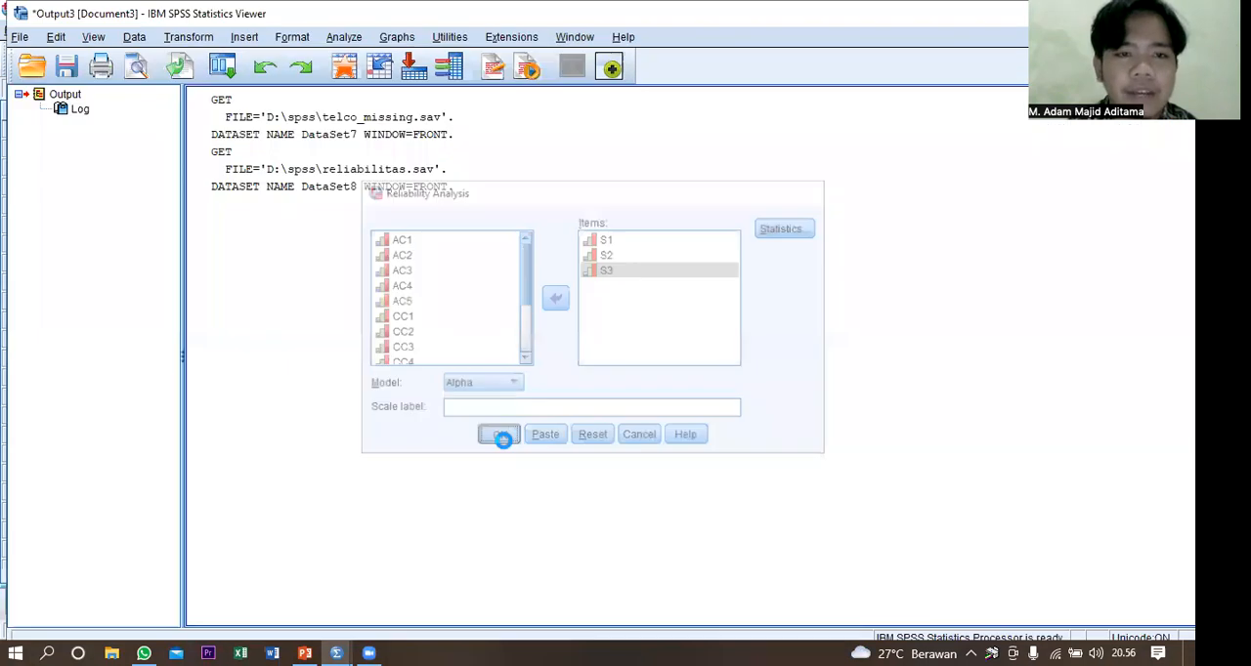
# Review the reliability output through to the Scale Statistics table, and close the output without saving it.
pyautogui.scroll(-2, 507, 447)
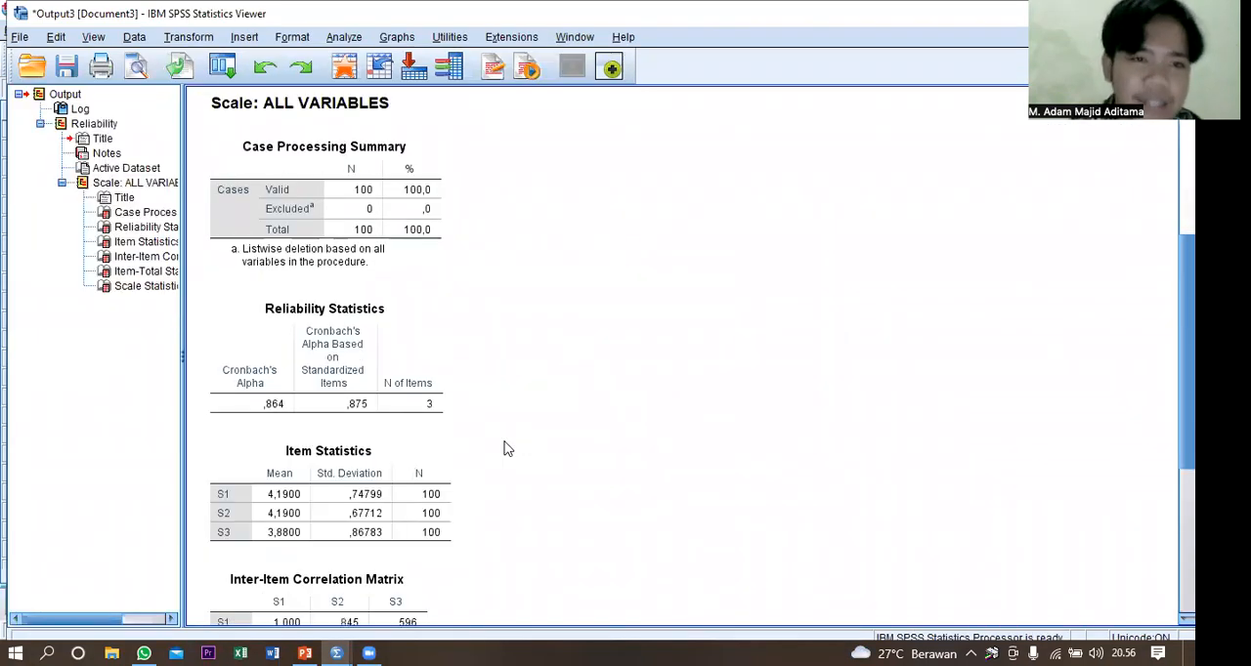
pyautogui.scroll(-5, 507, 447)
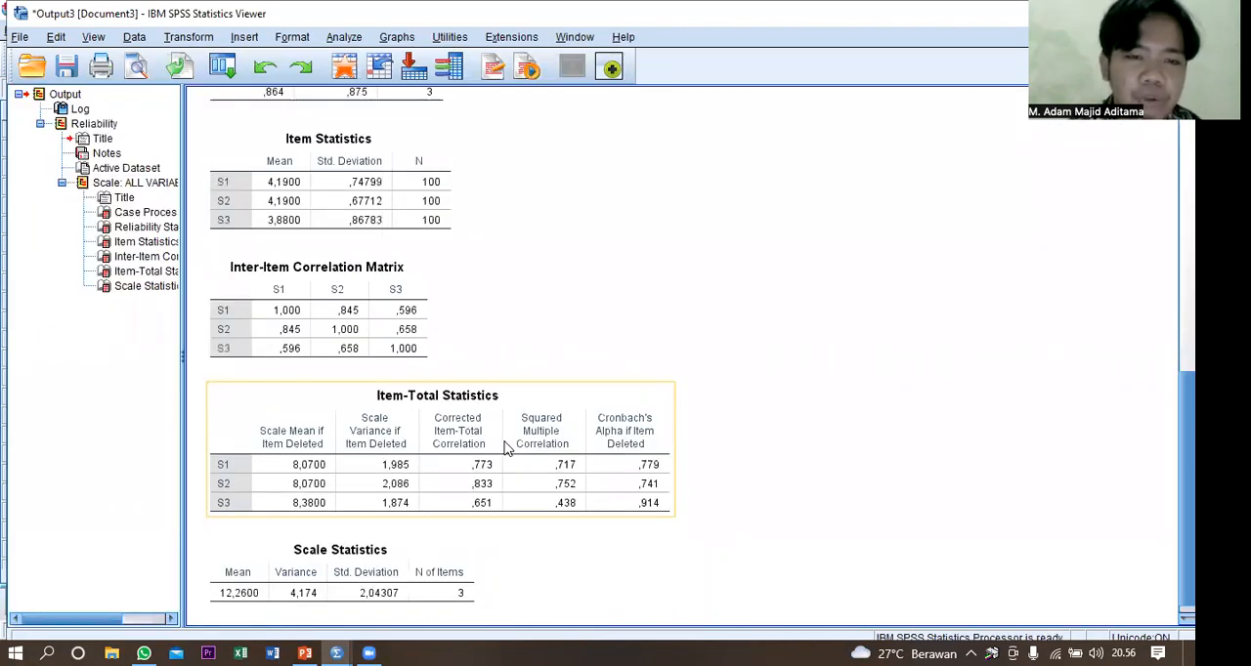
pyautogui.scroll(-1, 507, 447)
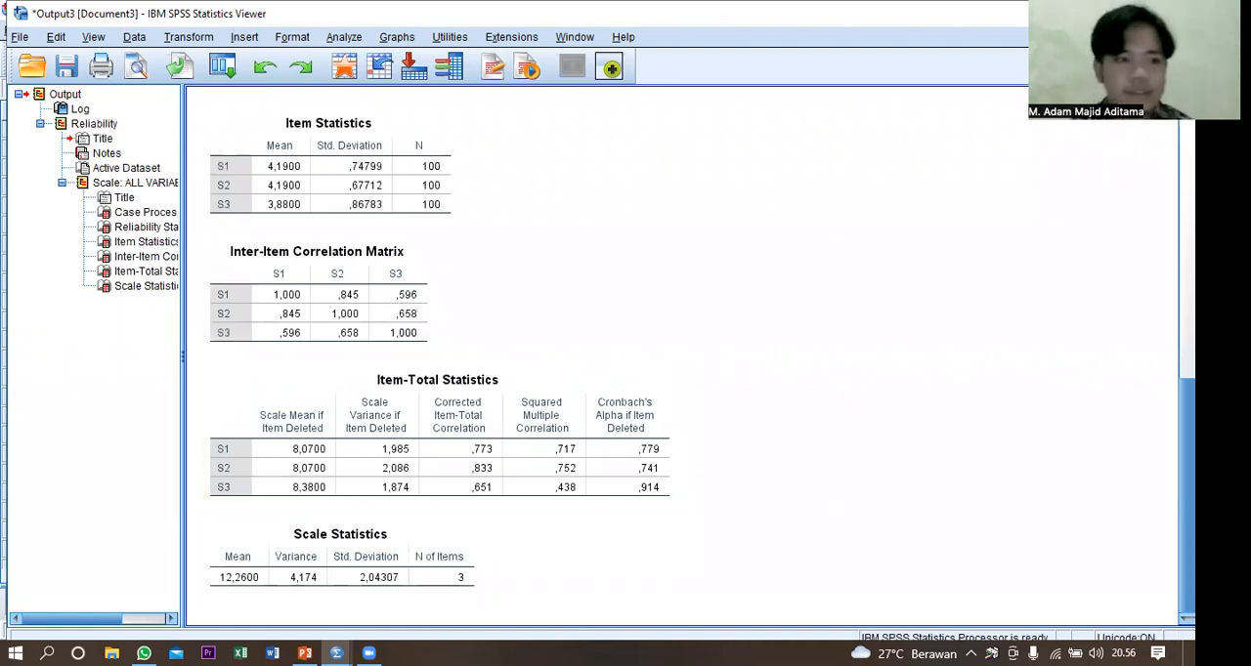
pyautogui.click(1172, 13)
pyautogui.click(599, 358)
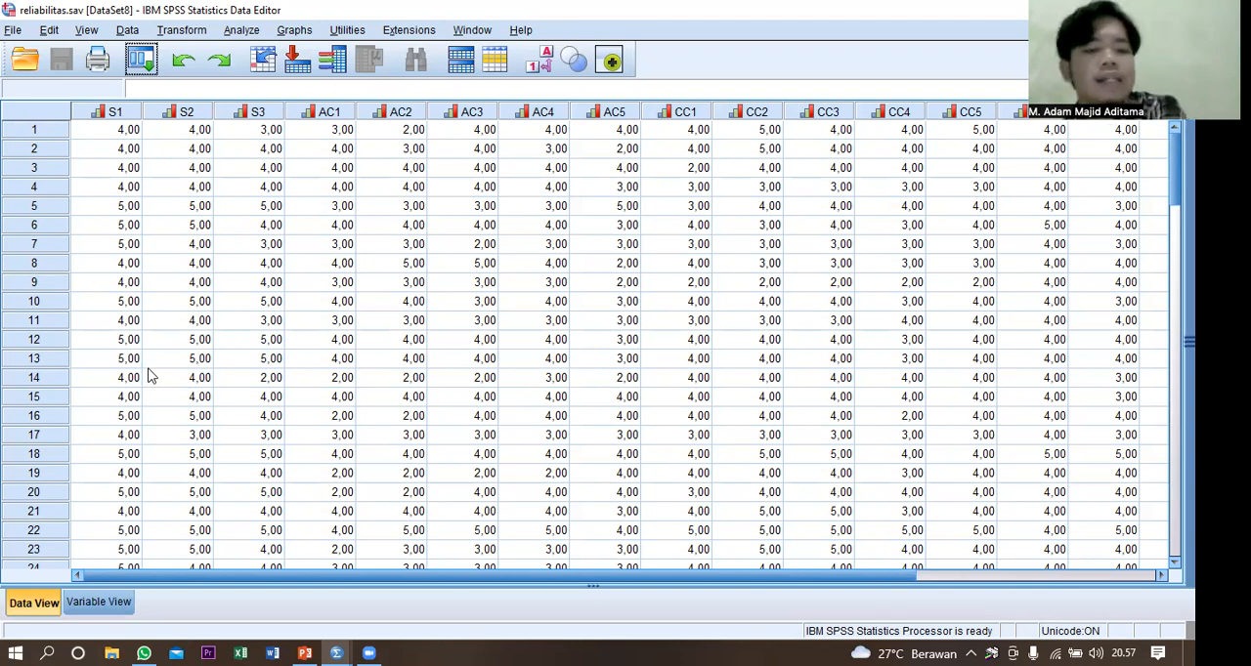
# Open the data file valireli.sav from the spss folder and select the z6 value of case 6.
pyautogui.click(10, 30)
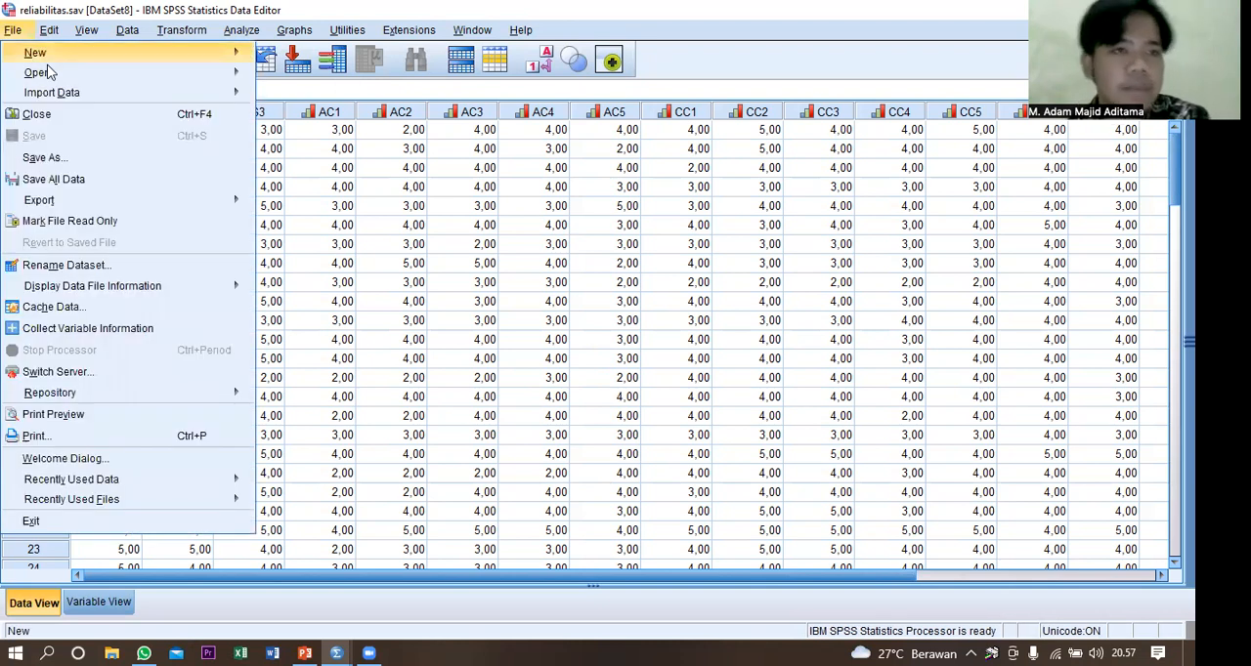
pyautogui.moveTo(248, 80)
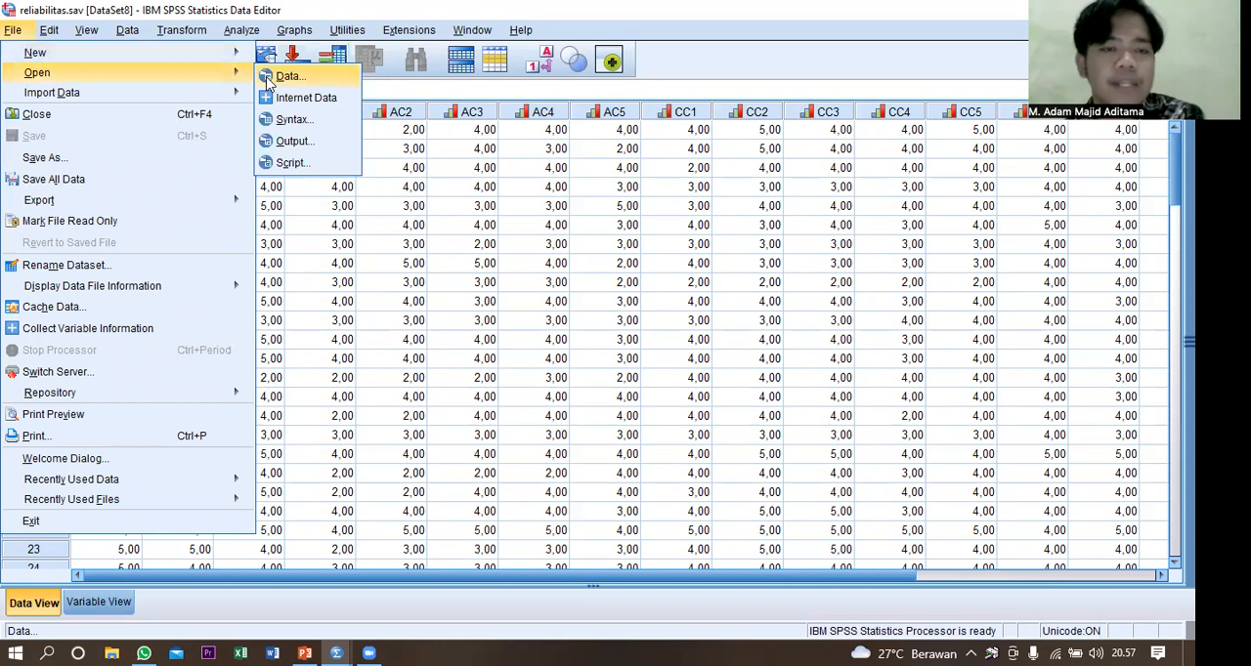
pyautogui.click(270, 78)
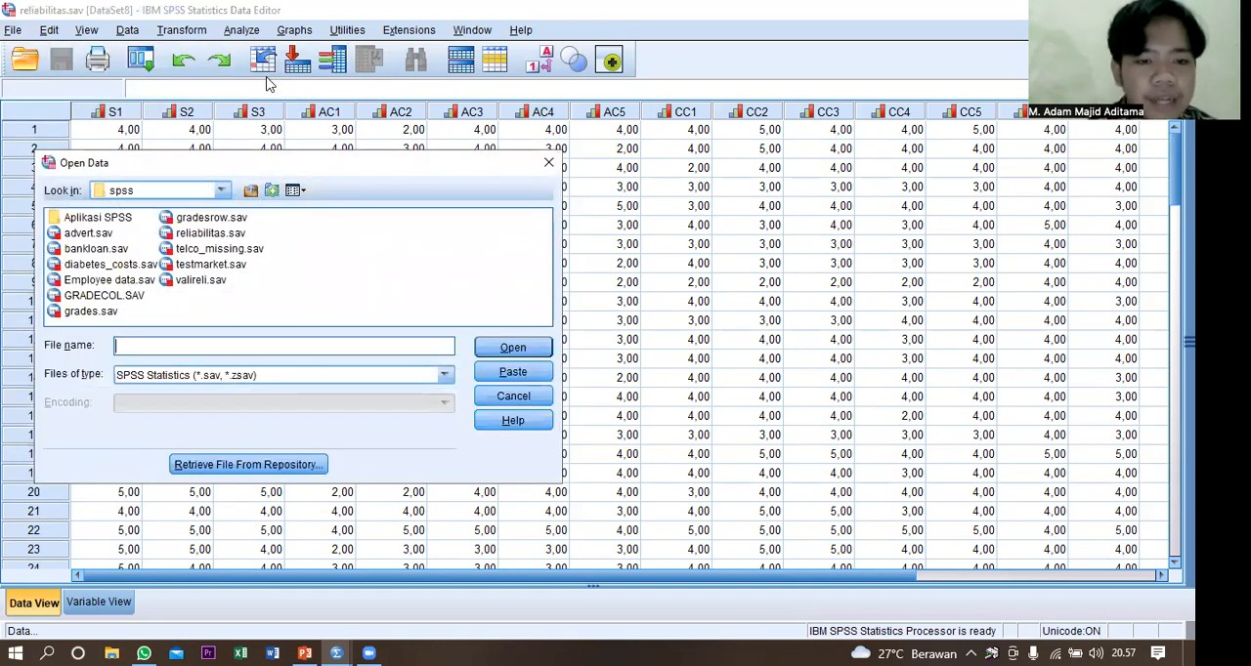
pyautogui.click(198, 281)
pyautogui.click(199, 281)
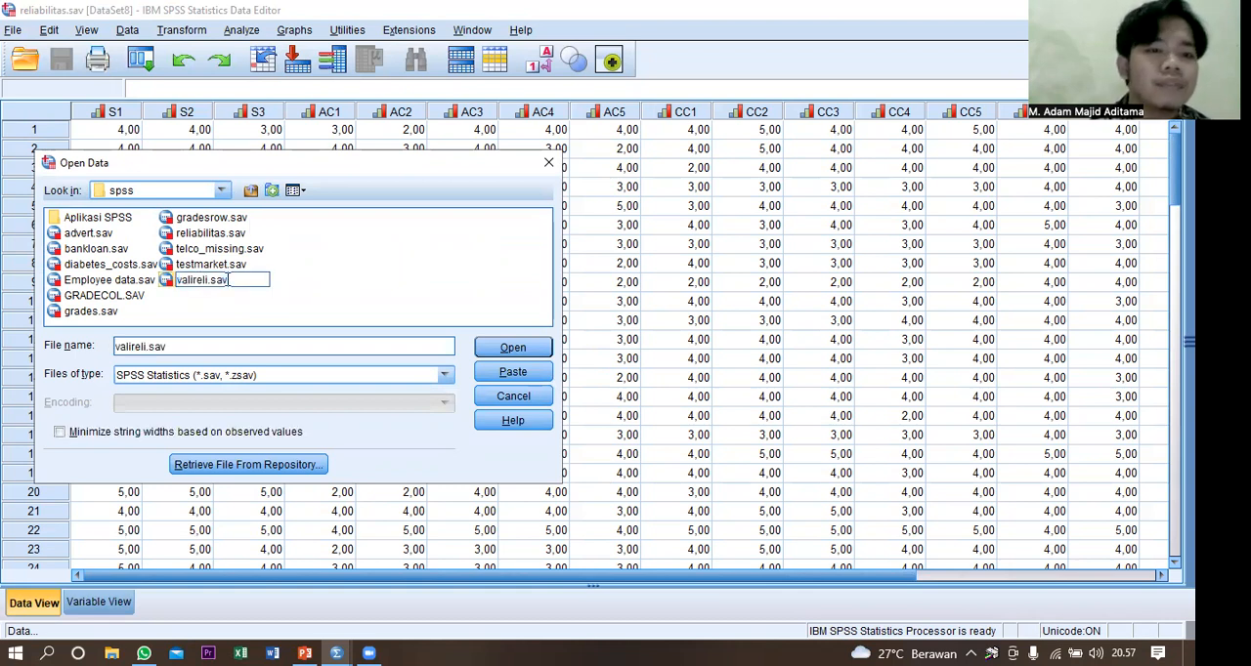
pyautogui.click(223, 282)
pyautogui.click(505, 349)
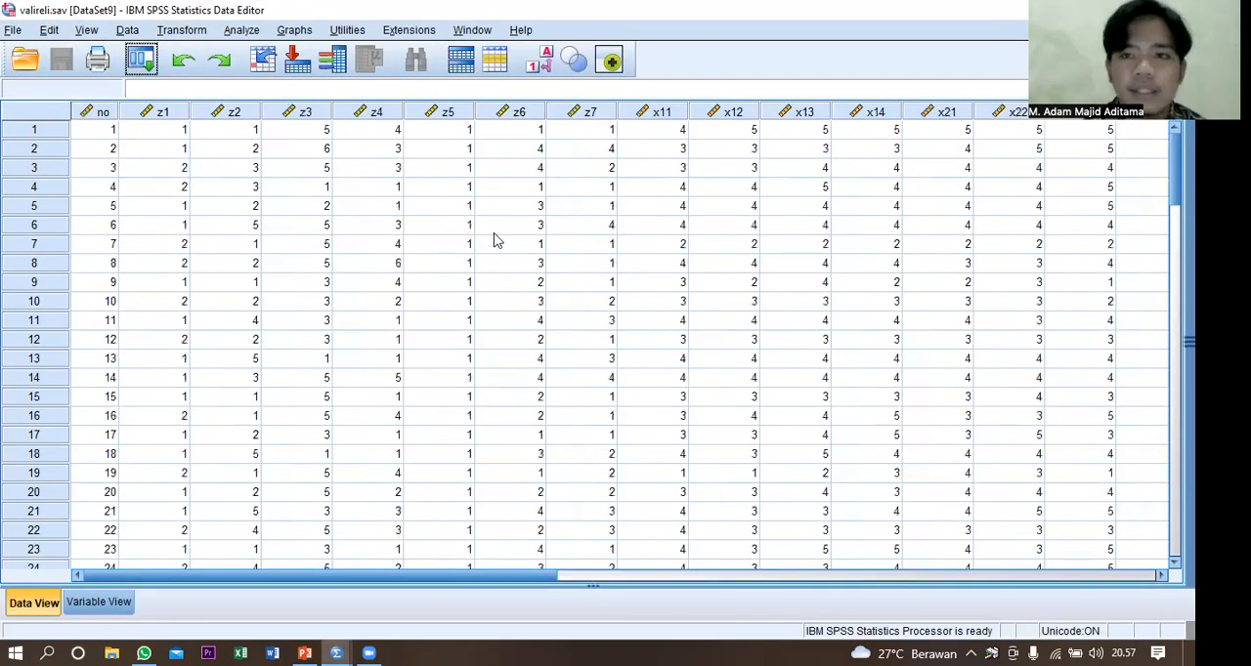
pyautogui.click(494, 234)
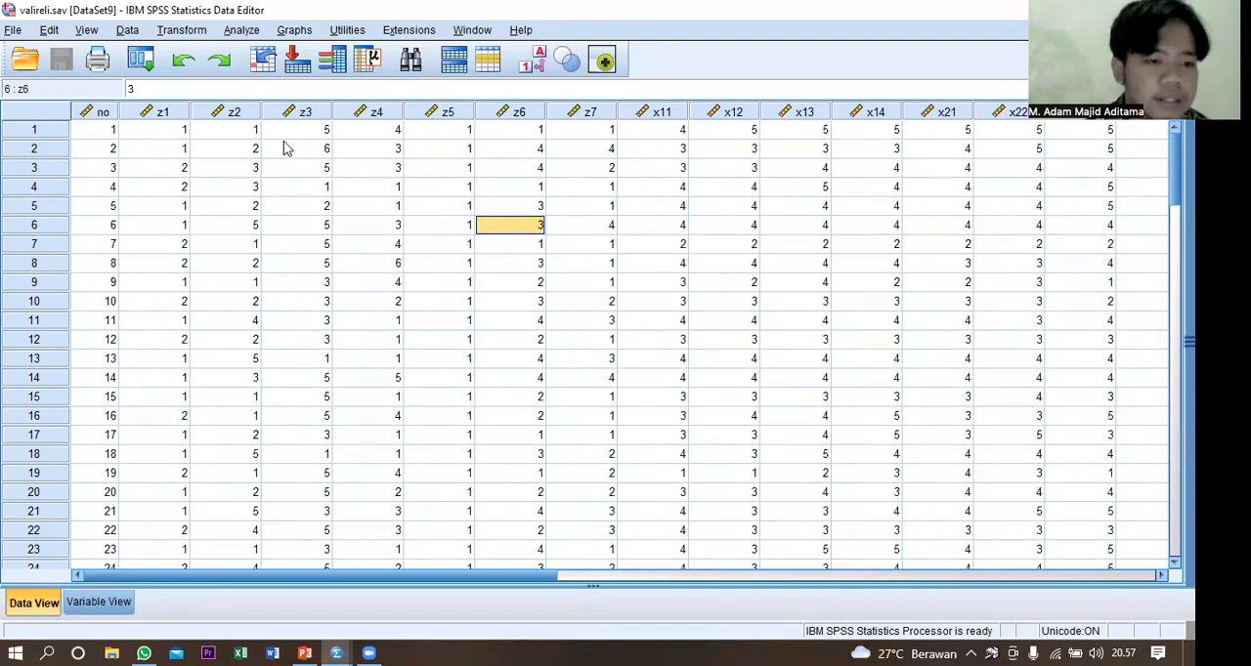
# Run a two-tailed Pearson bivariate correlation on the variables x11, x12, x13, x14 and X1, with significant correlations flagged.
pyautogui.click(241, 32)
pyautogui.moveTo(317, 212)
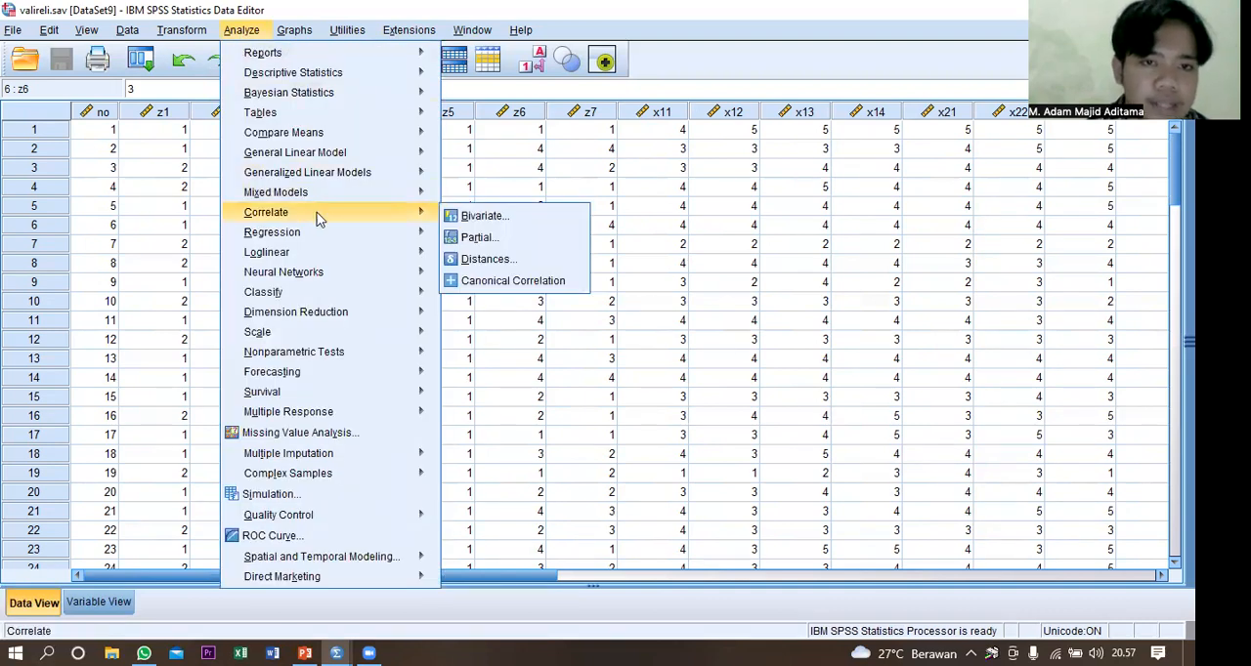
pyautogui.click(466, 216)
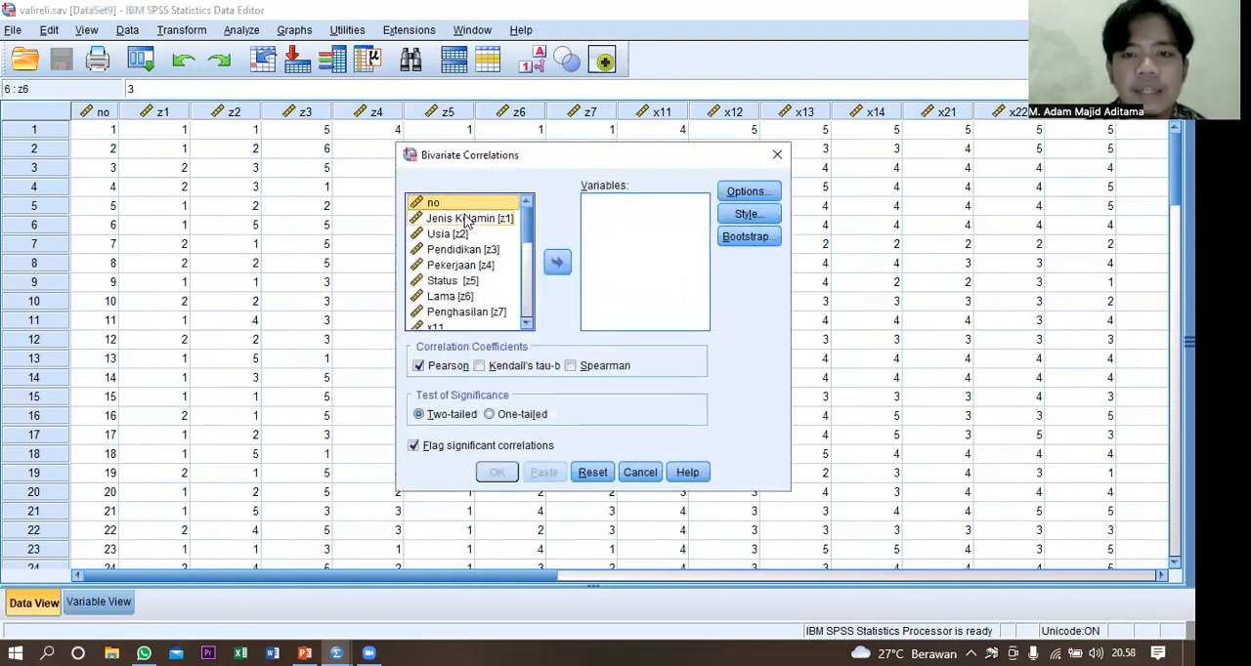
pyautogui.moveTo(528, 240); pyautogui.dragTo(529, 266)
pyautogui.doubleClick(450, 226)
pyautogui.doubleClick(449, 231)
pyautogui.doubleClick(450, 231)
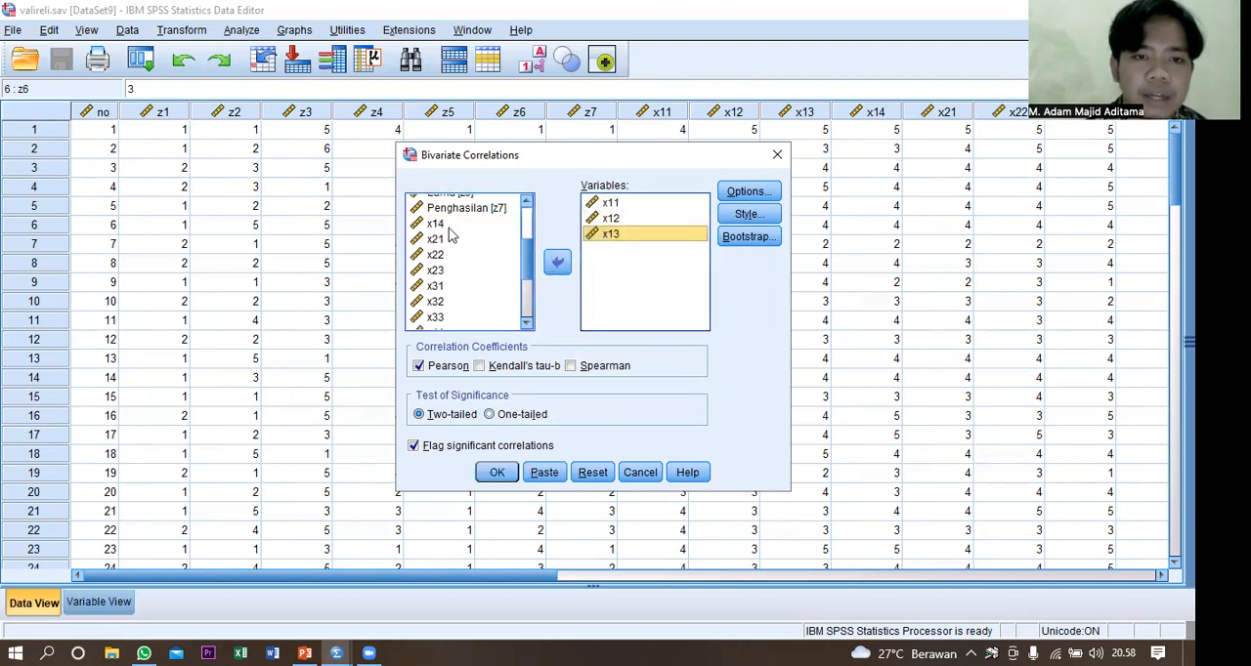
pyautogui.doubleClick(449, 227)
pyautogui.moveTo(527, 235); pyautogui.dragTo(535, 319)
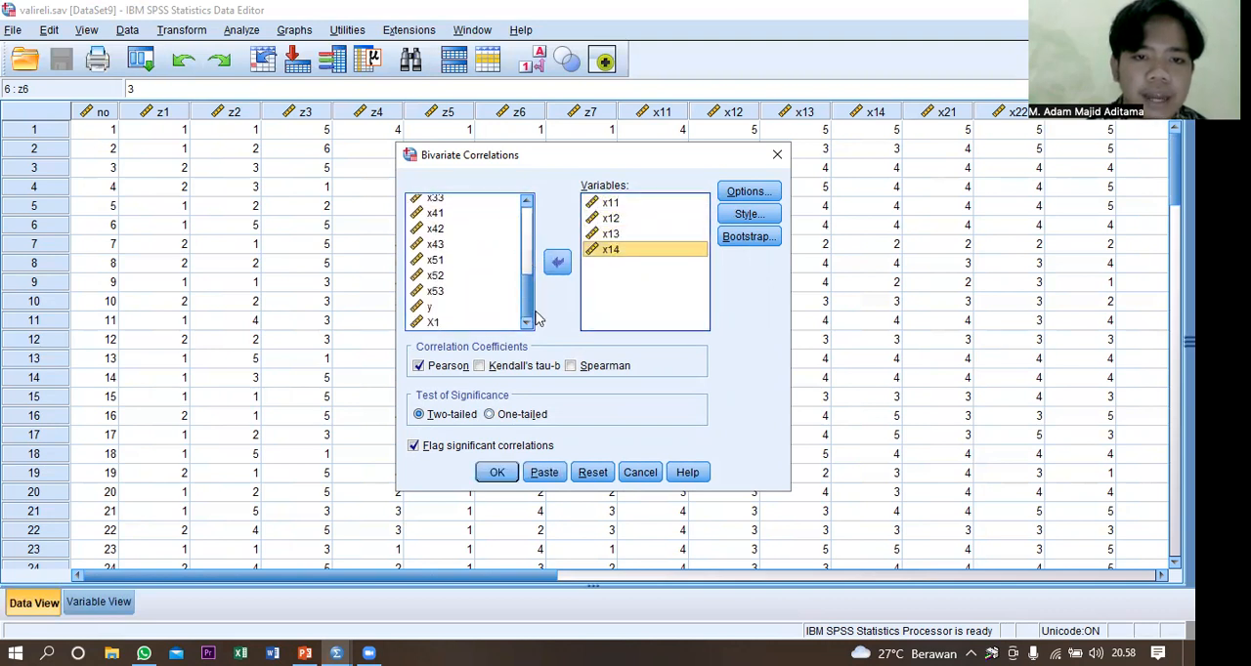
pyautogui.doubleClick(466, 322)
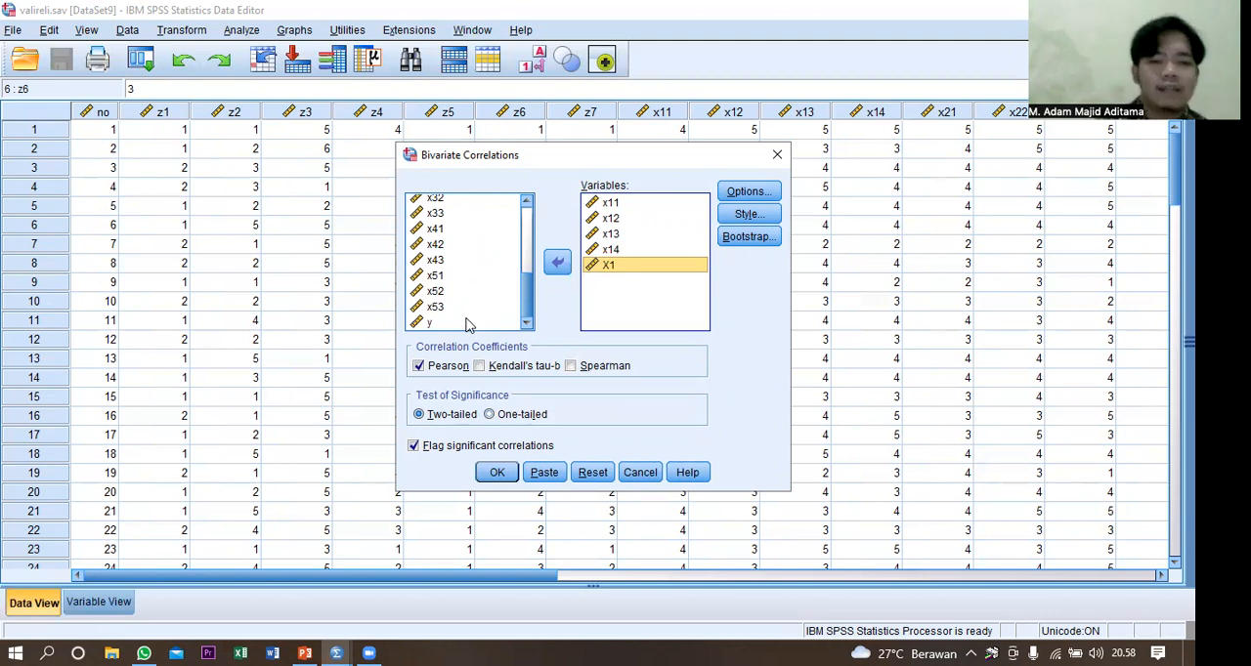
pyautogui.click(496, 474)
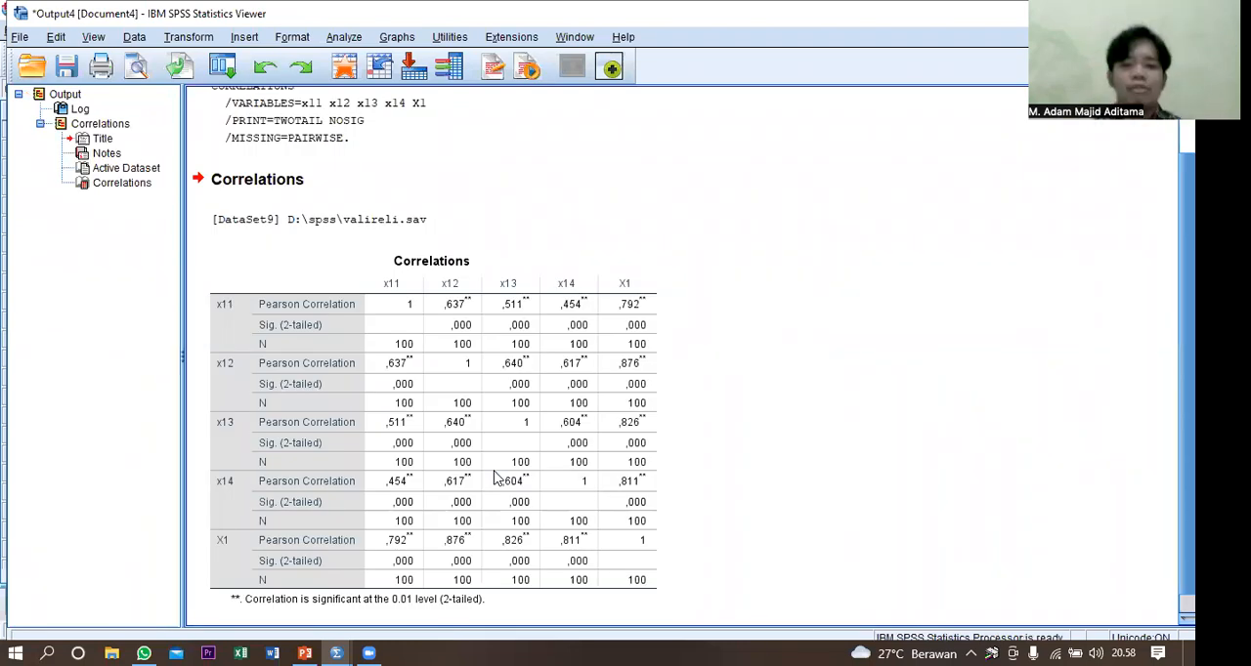
# Examine the Correlations table for x11 to x14 and X1, and close the output without saving it.
pyautogui.click(656, 457)
pyautogui.scroll(-1, 657, 458)
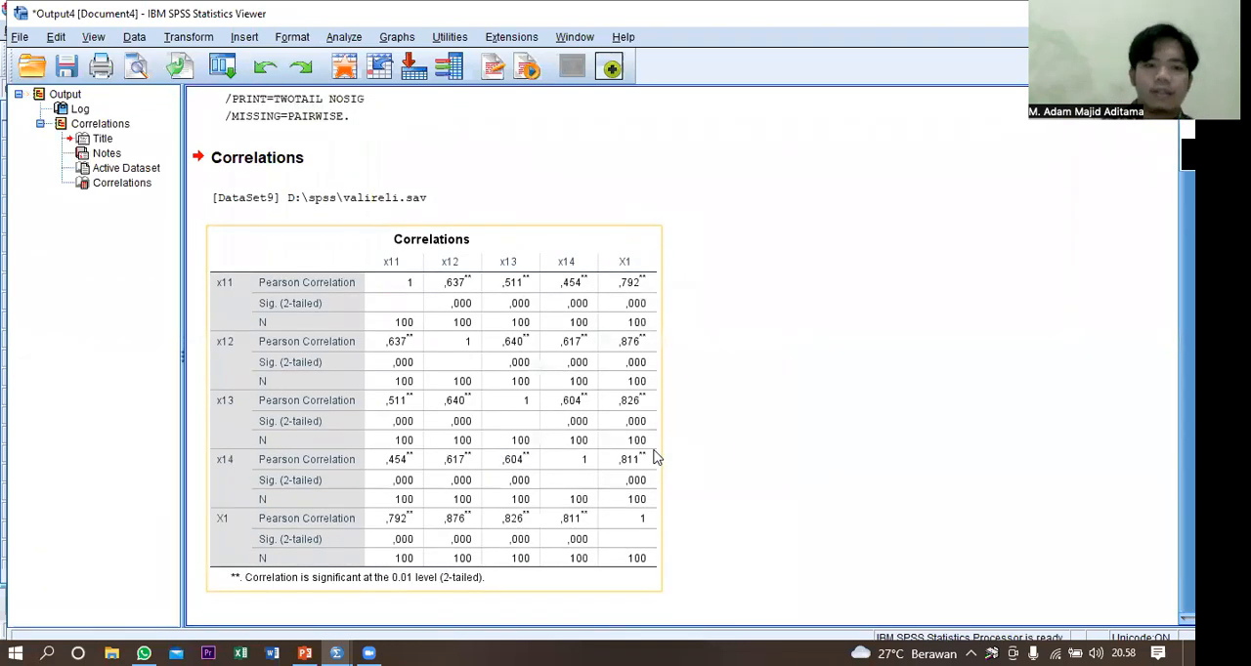
pyautogui.click(864, 343)
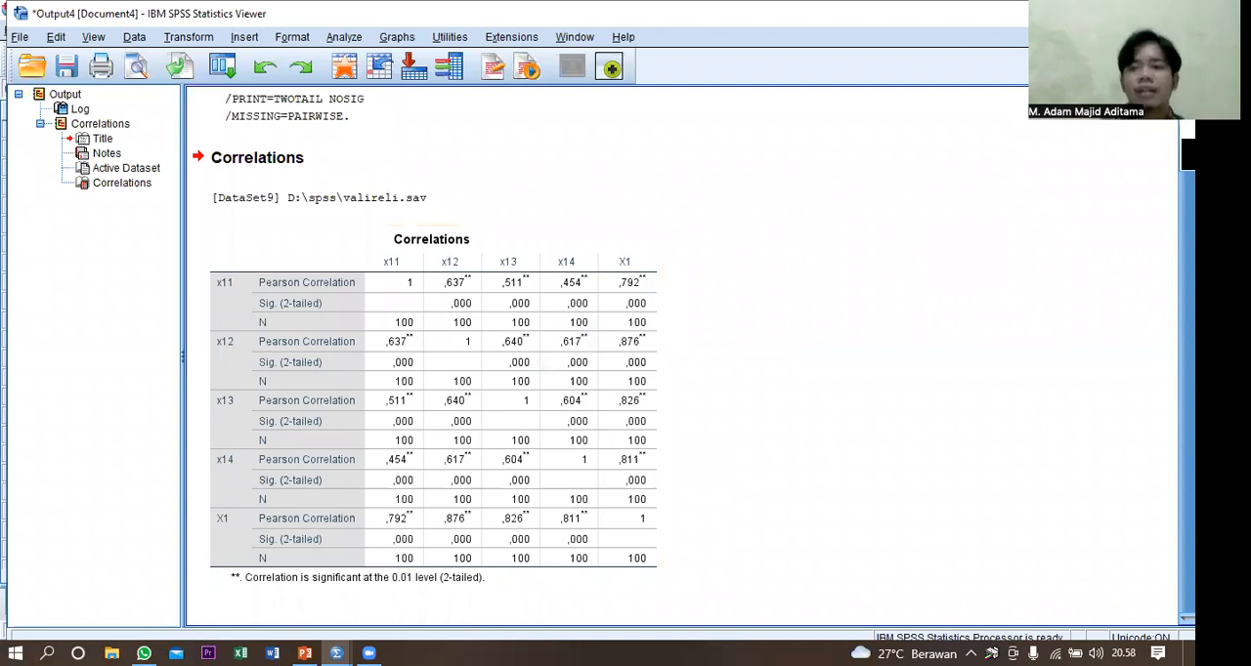
pyautogui.hotkey('alt', 'F4')
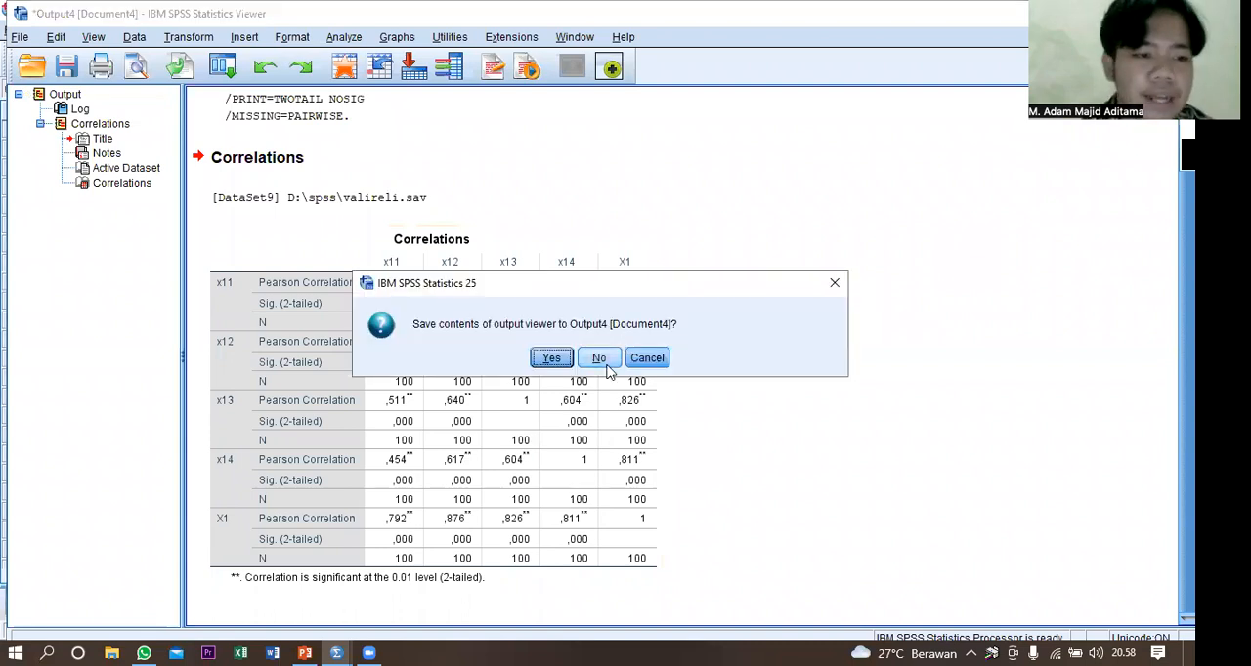
pyautogui.click(599, 359)
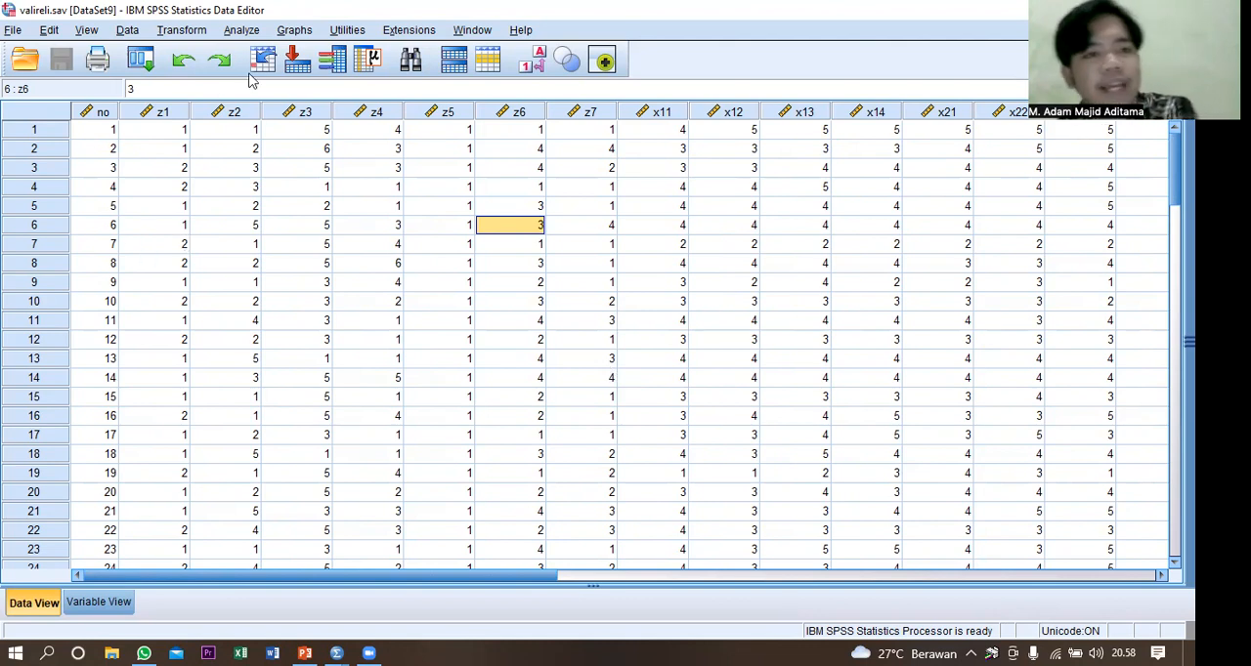
# Paste the bivariate correlation of x11, x12, x13, x14 and X1 as commands into a new syntax window.
pyautogui.click(241, 29)
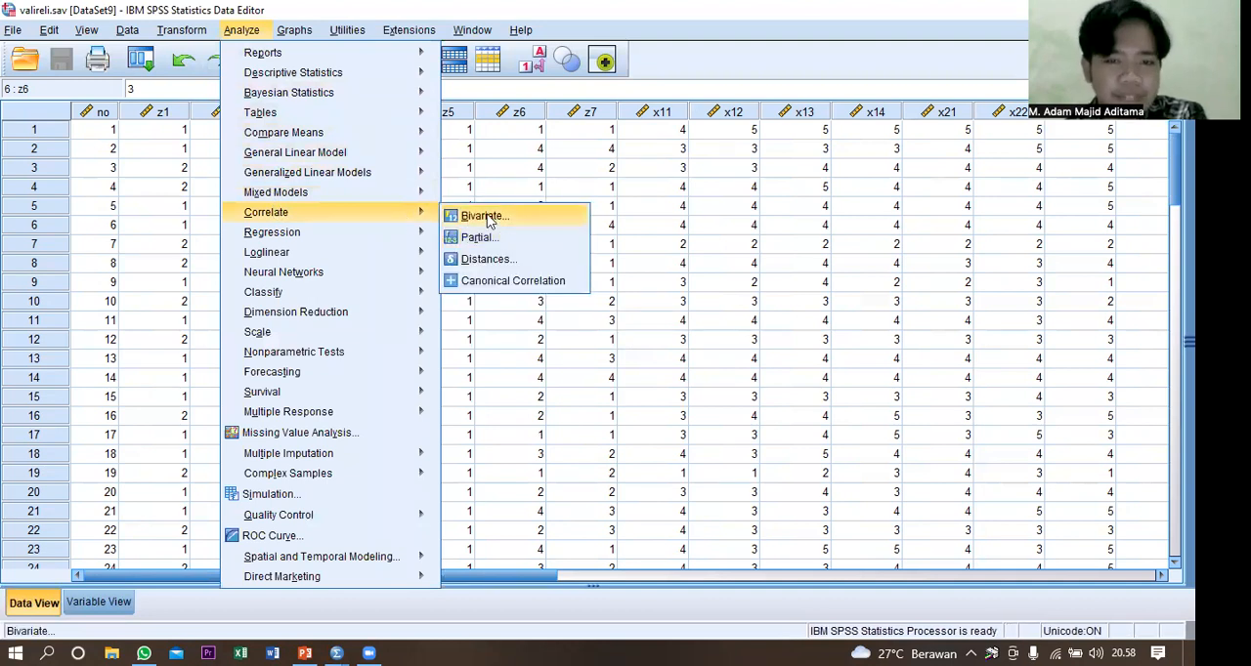
pyautogui.click(489, 221)
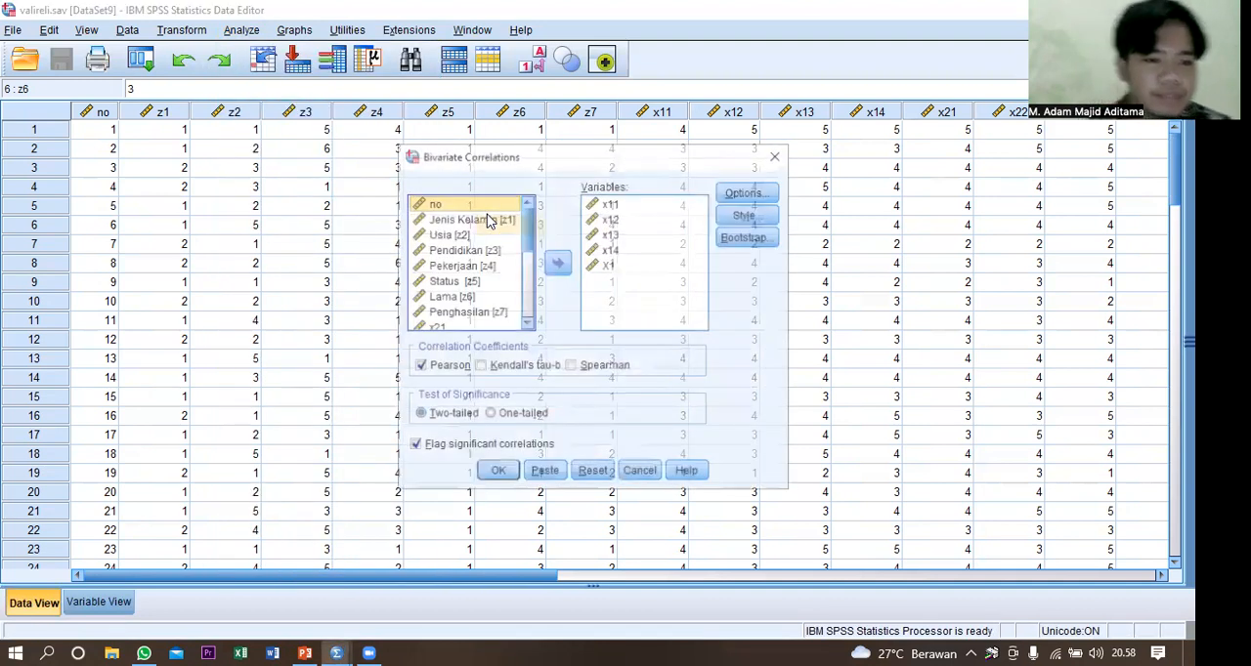
pyautogui.click(545, 474)
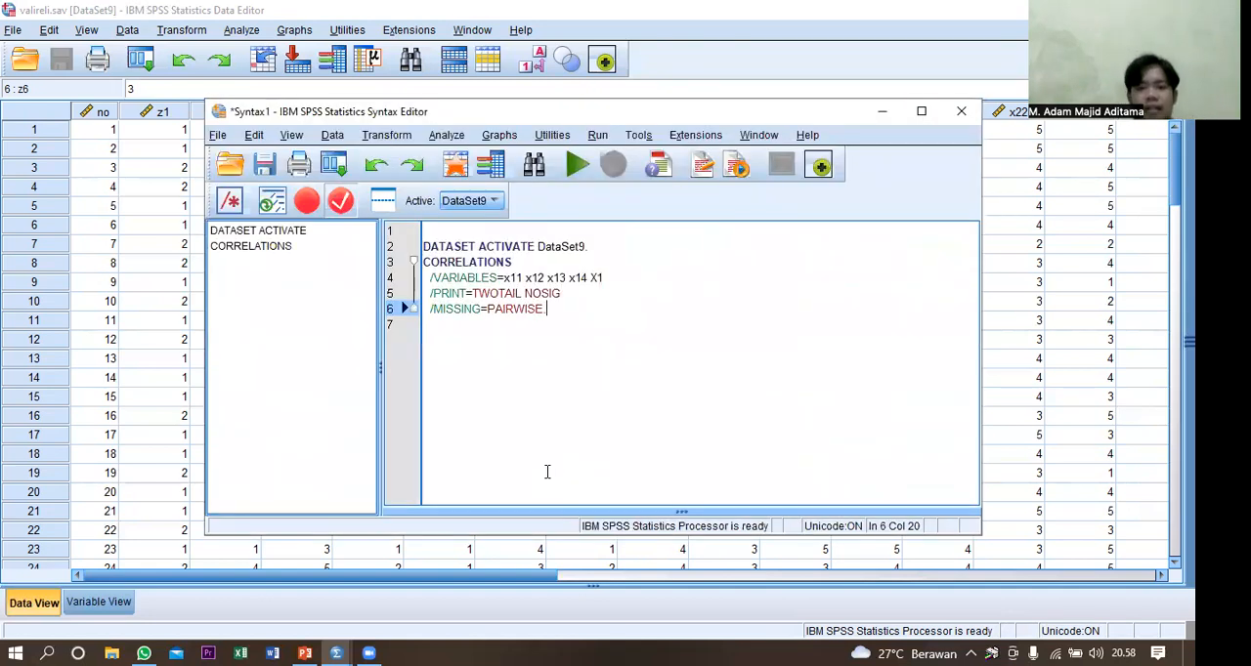
# Insert the keyword "with" before X1 in the VARIABLES line of the CORRELATIONS syntax, and run all the commands.
pyautogui.click(590, 275)
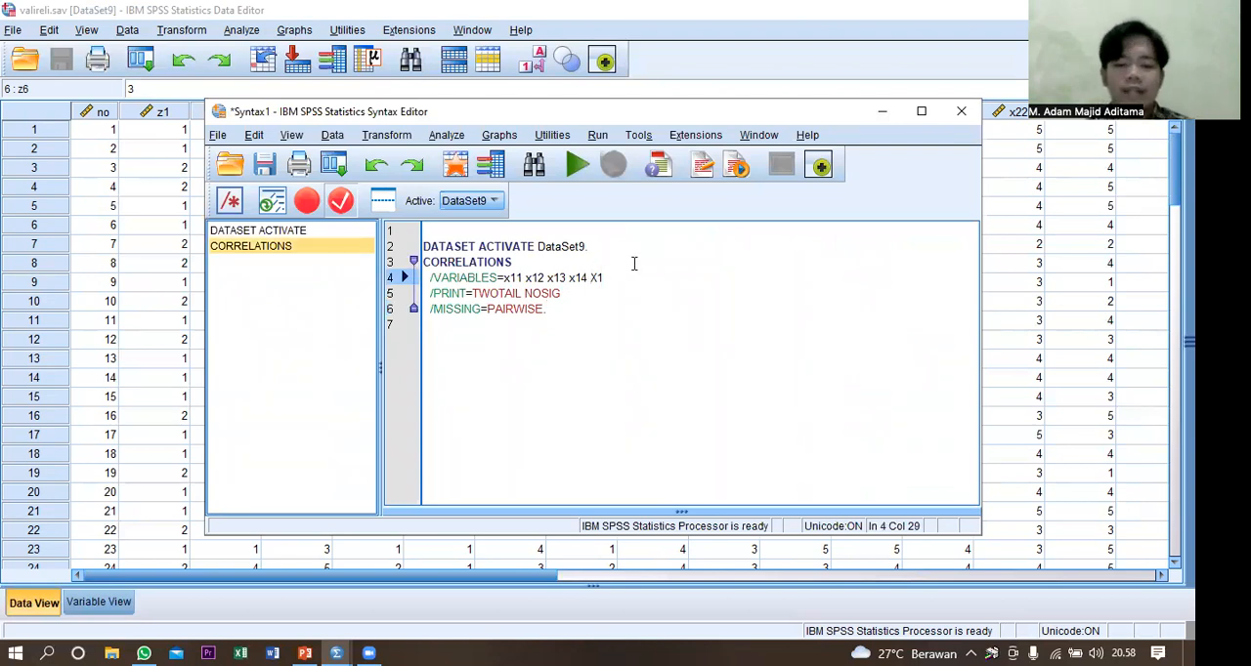
pyautogui.write('witg')
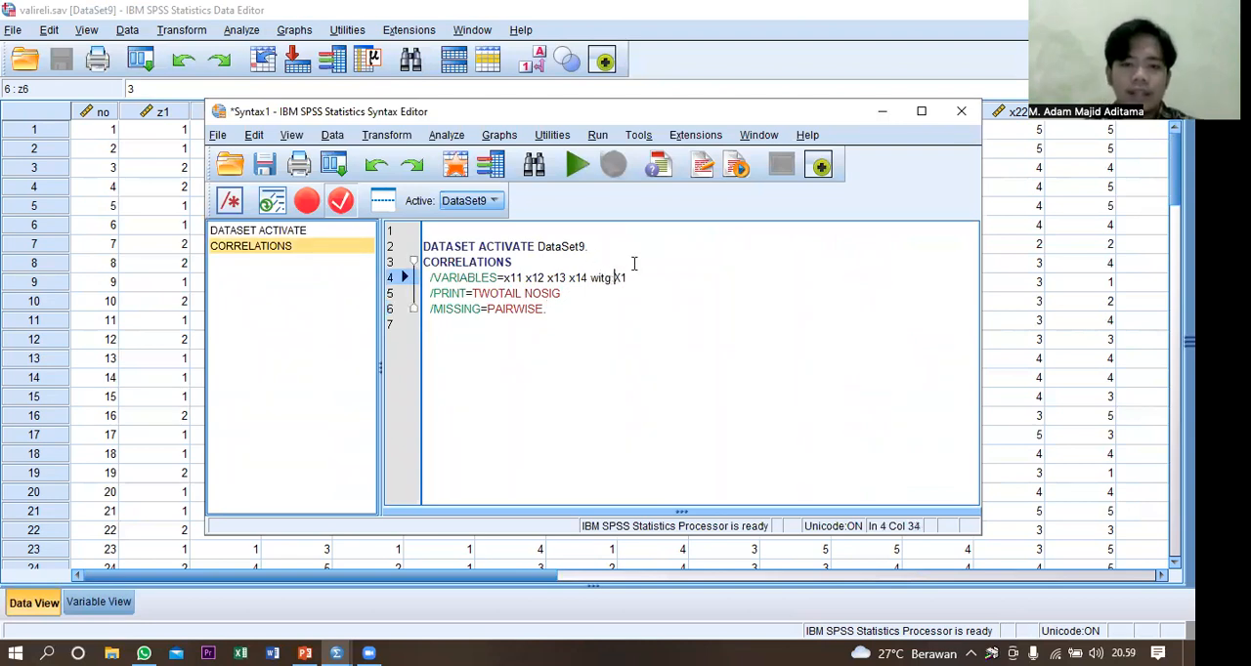
pyautogui.press('BackSpace')
pyautogui.write('h')
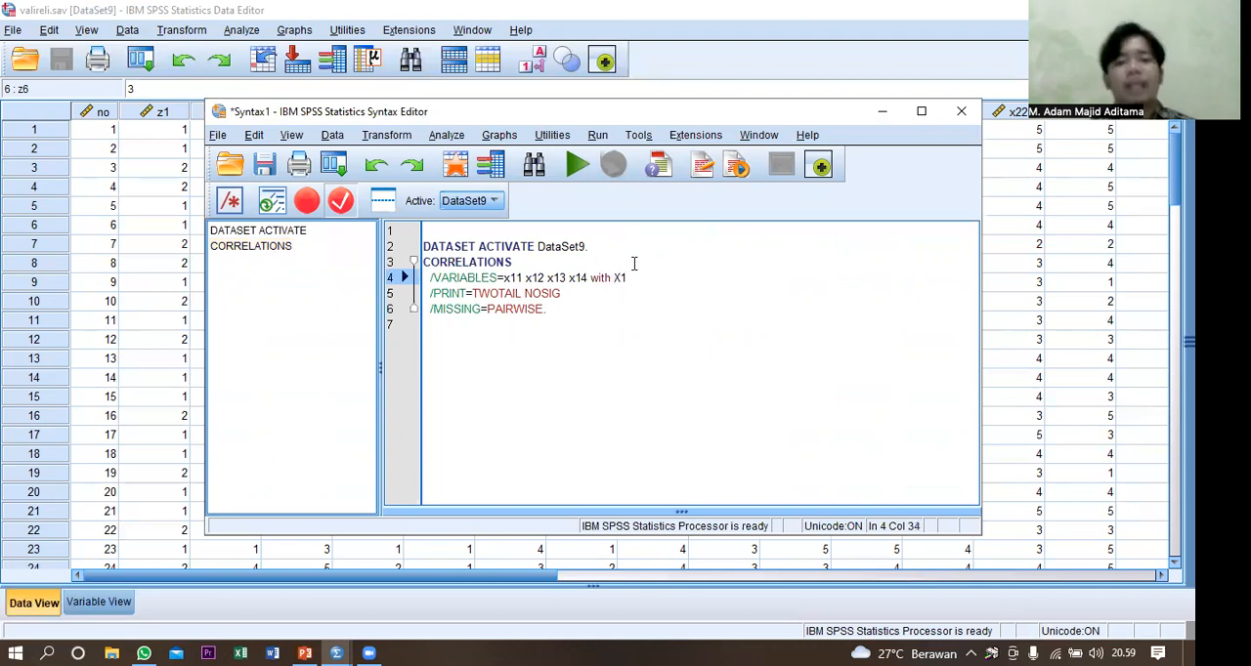
pyautogui.click(598, 135)
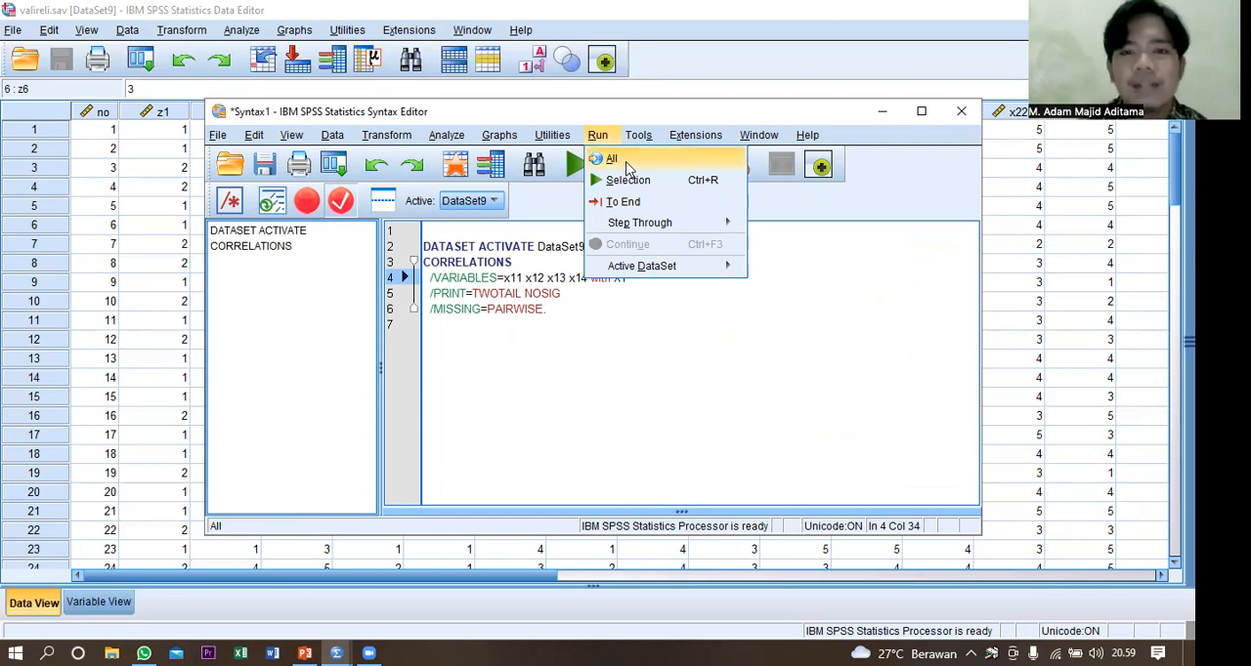
pyautogui.click(613, 159)
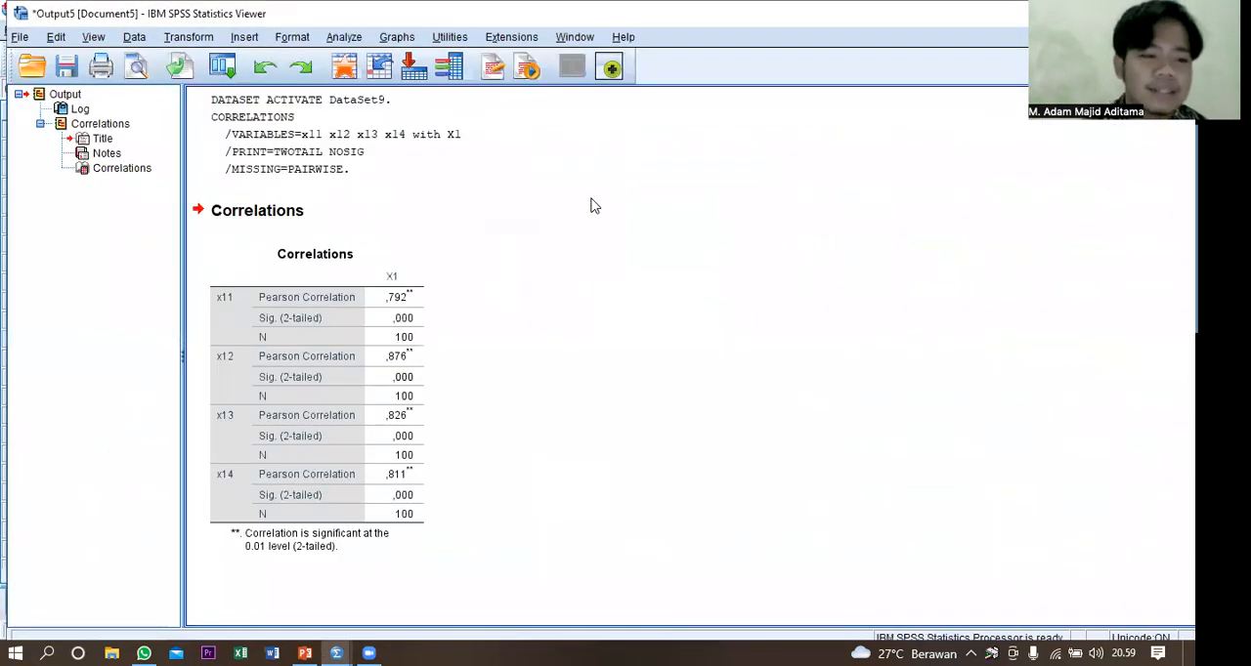